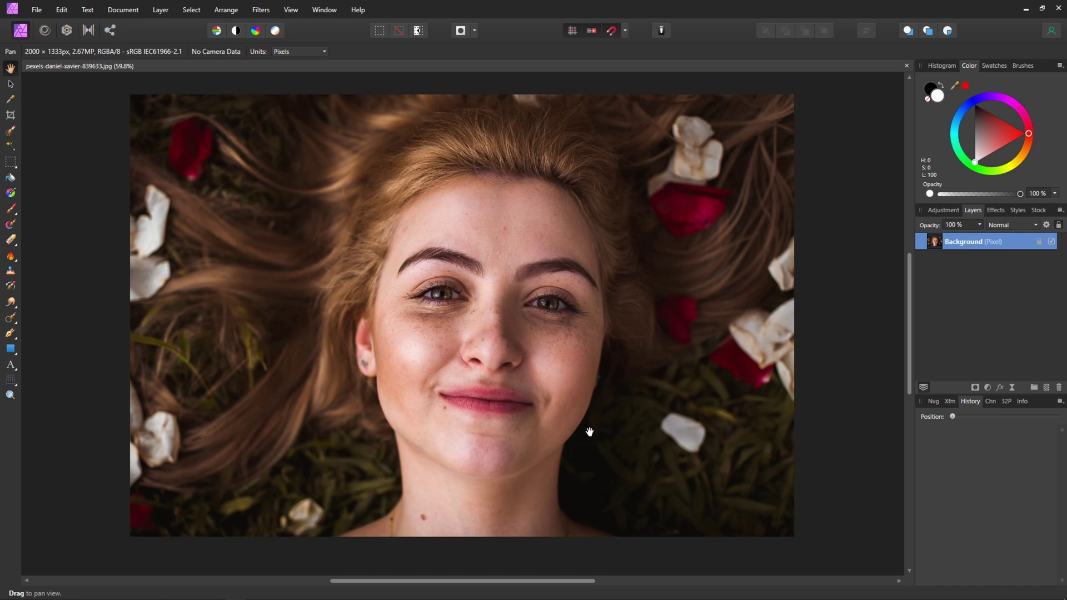
Add a Curves adjustment and raise its Master curve from 0.263 to 0.521, sampled on the face.
{"action": "left_click", "coordinate": [970, 402]}
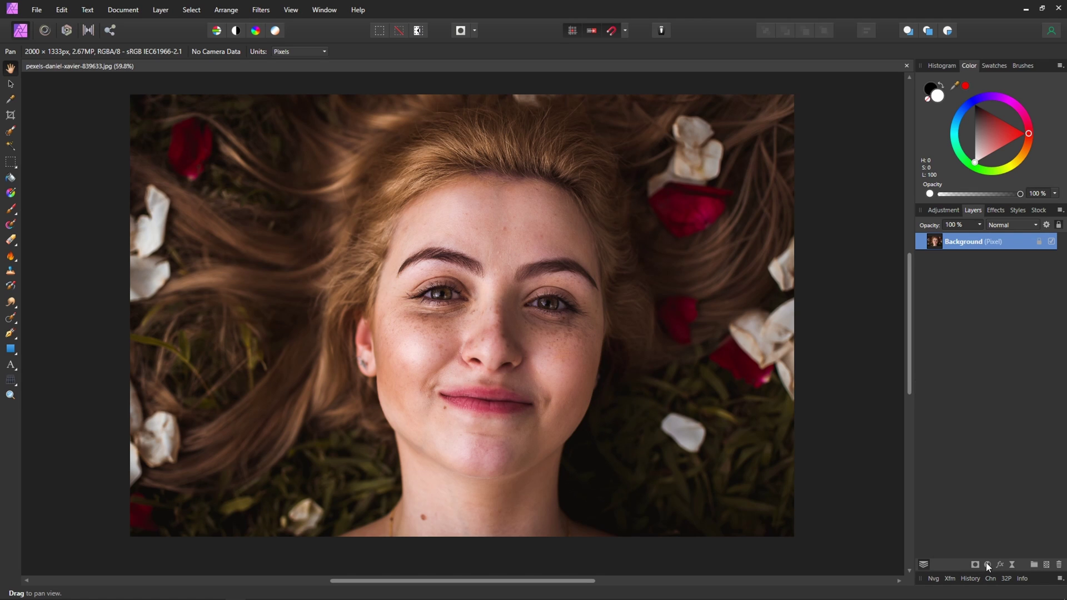
{"action": "left_click", "coordinate": [987, 565]}
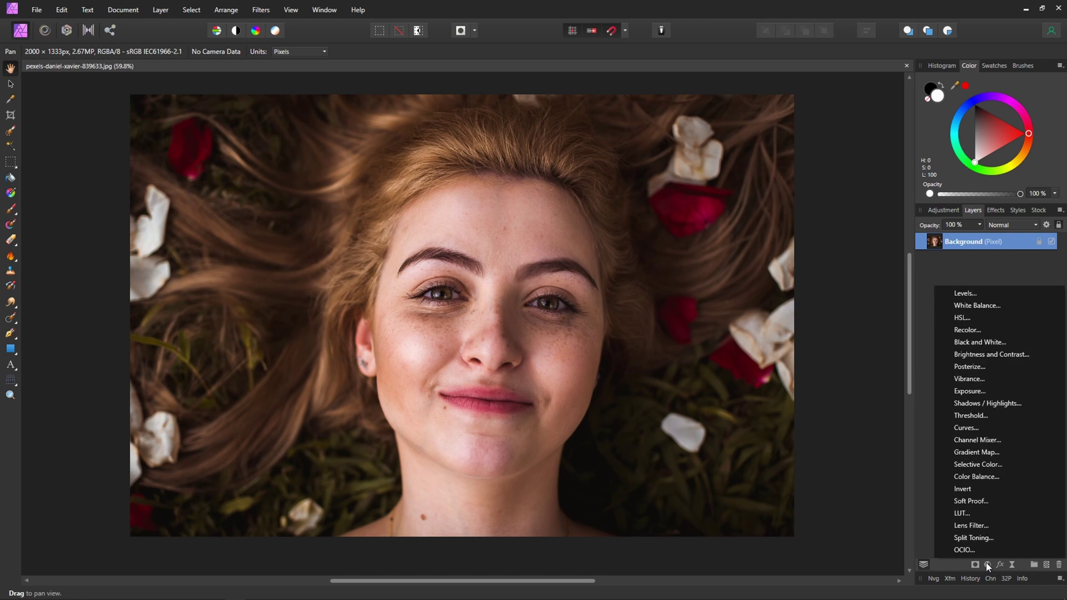
{"action": "left_click", "coordinate": [973, 429]}
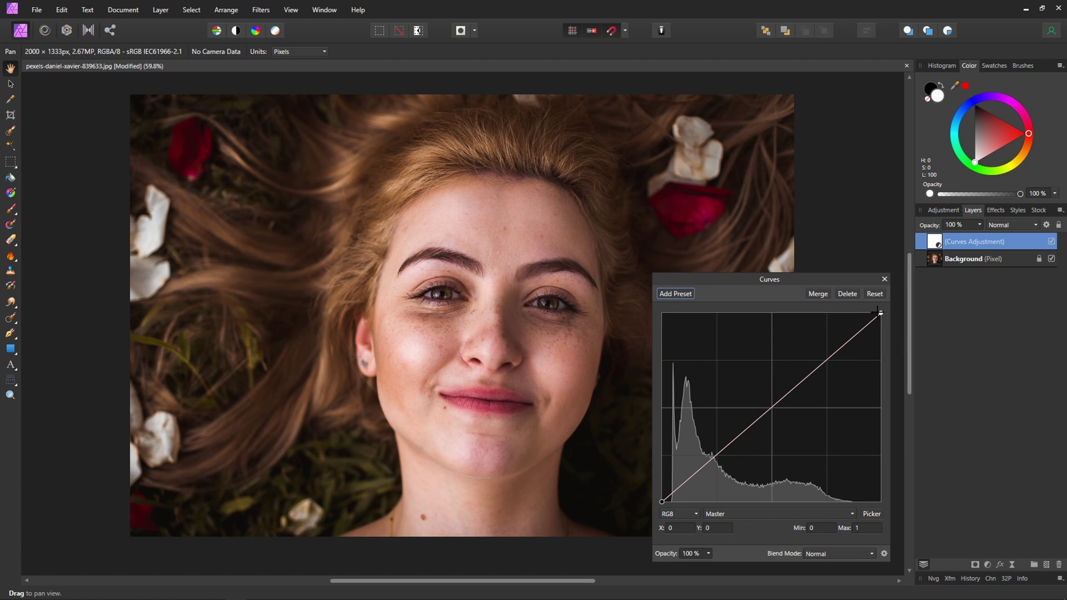
{"action": "left_click_drag", "start_coordinate": [880, 313], "coordinate": [907, 229]}
{"action": "left_click", "coordinate": [871, 515]}
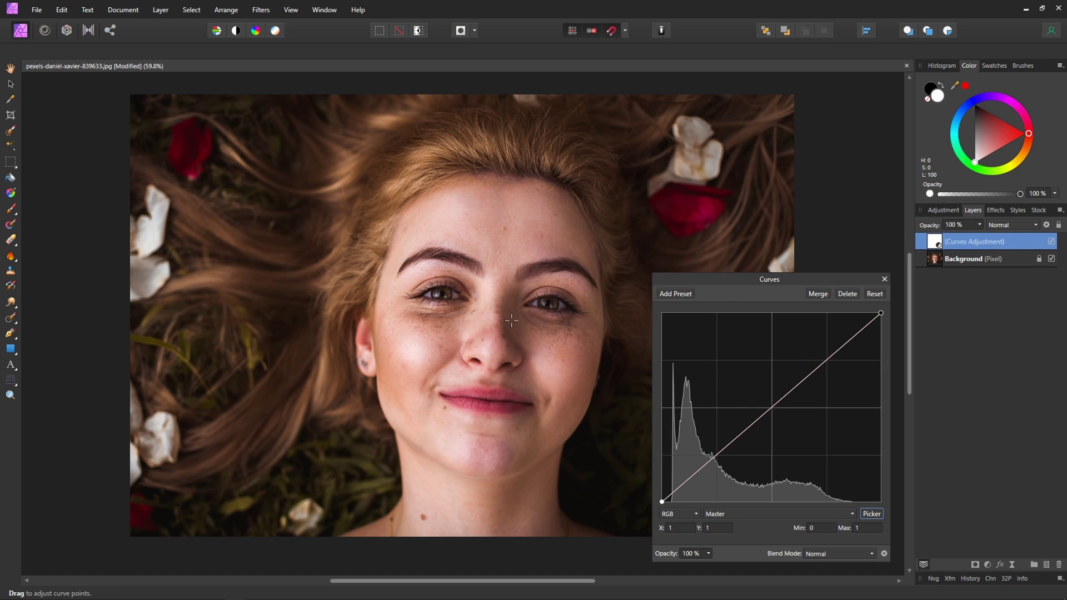
{"action": "left_click_drag", "start_coordinate": [511, 320], "coordinate": [418, 210]}
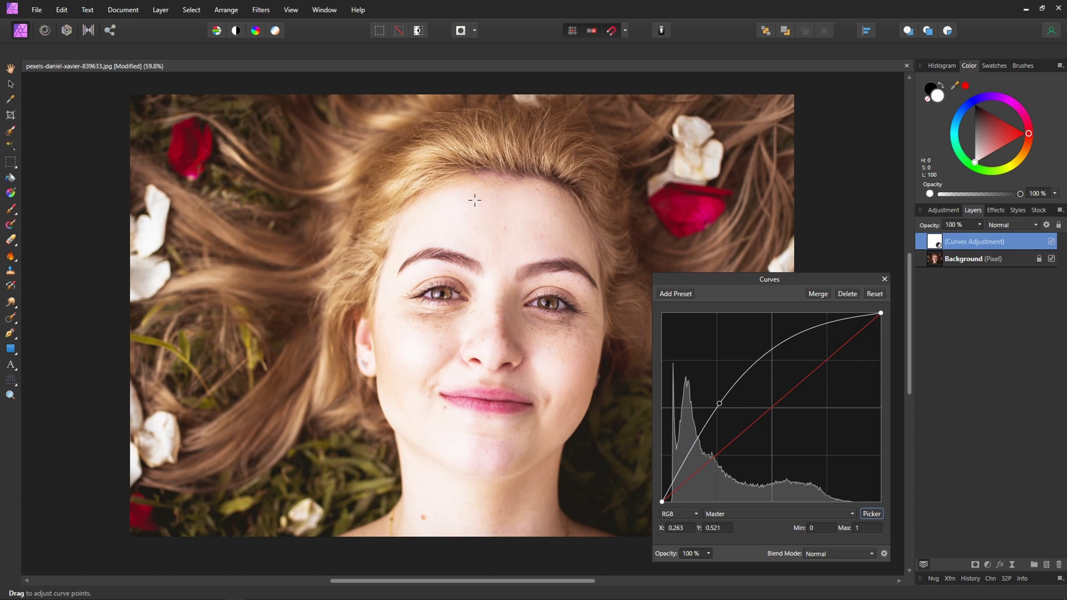
Add a mask to the Curves adjustment and invert it to black, hiding the brightening.
{"action": "left_click", "coordinate": [884, 279]}
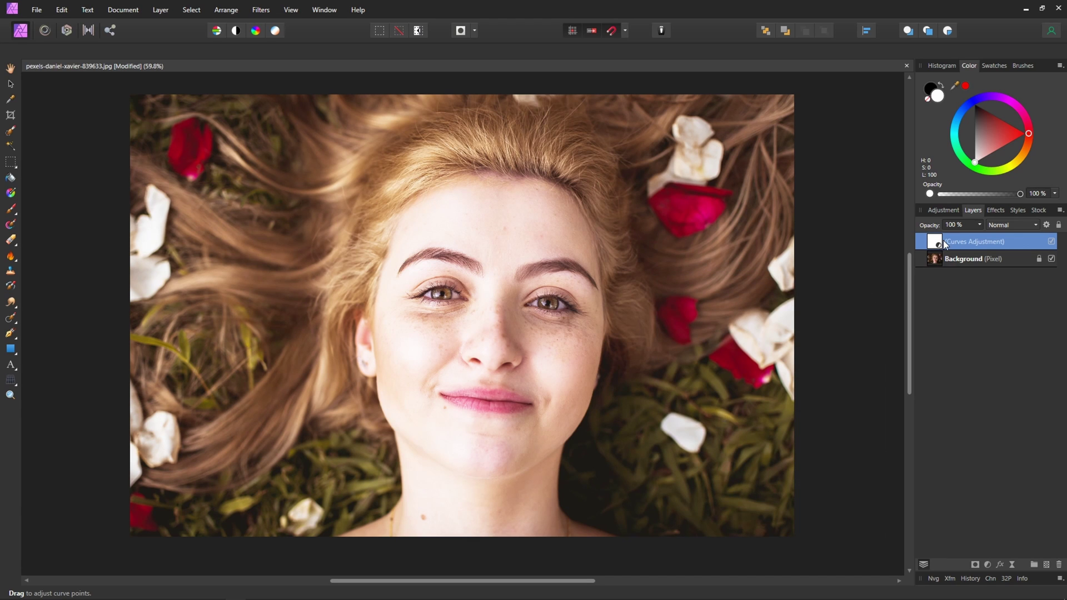
{"action": "left_click", "coordinate": [976, 565]}
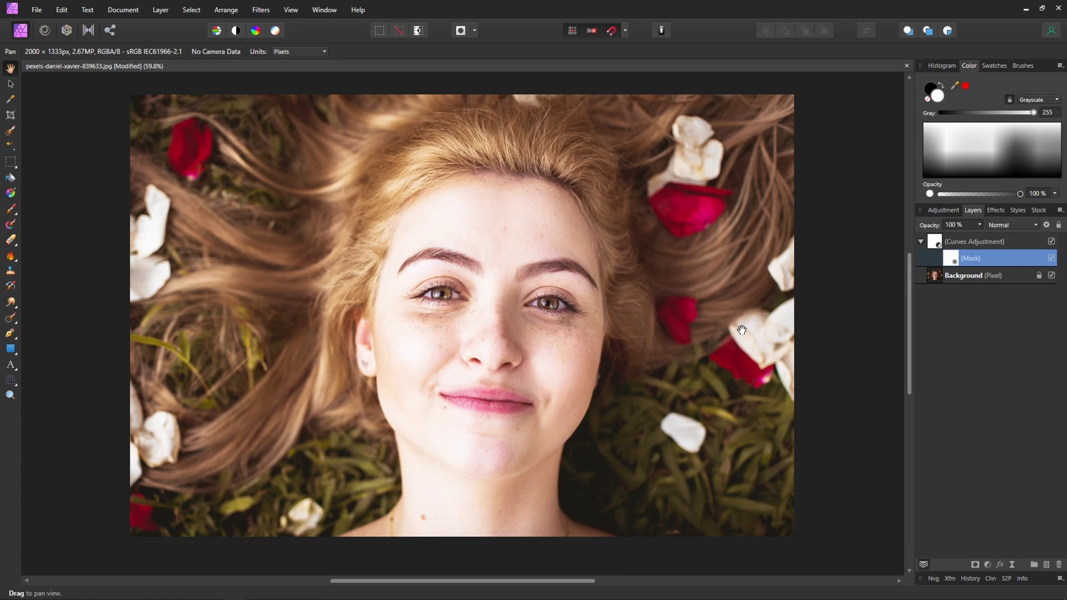
{"action": "key", "text": "ctrl+i"}
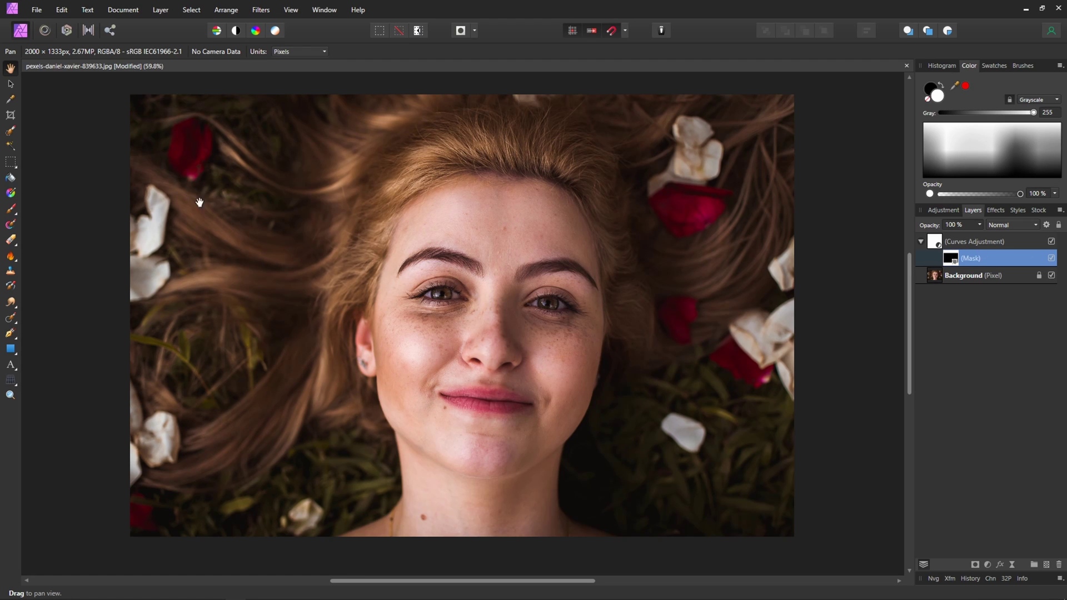
Choose the soft 512 Basic brush, shrink it to 164.1 px, and paint with white.
{"action": "left_click", "coordinate": [11, 210]}
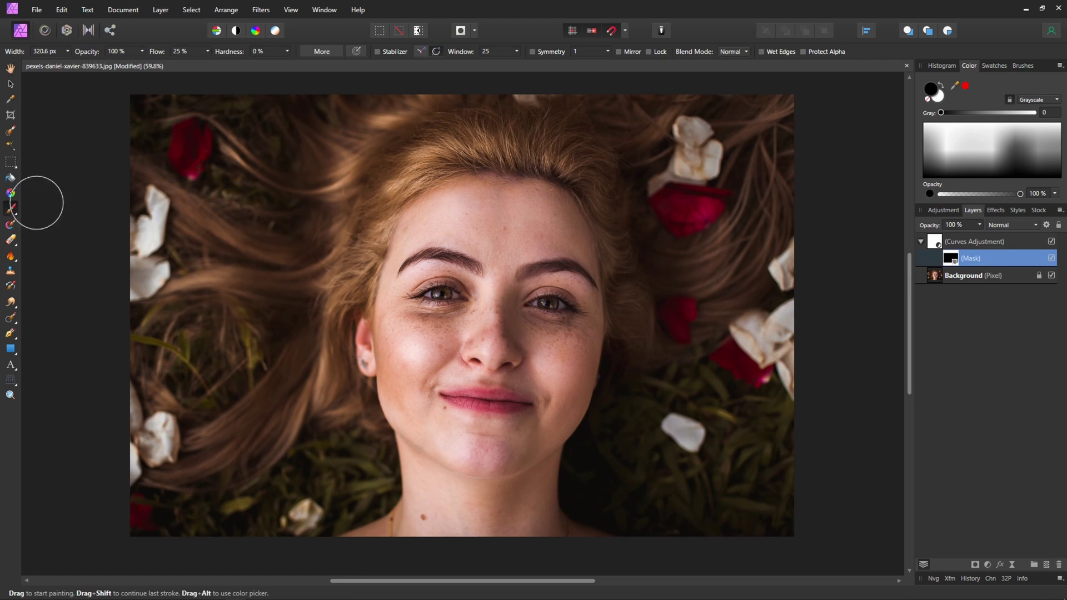
{"action": "key", "text": "x"}
{"action": "left_click", "coordinate": [1024, 66]}
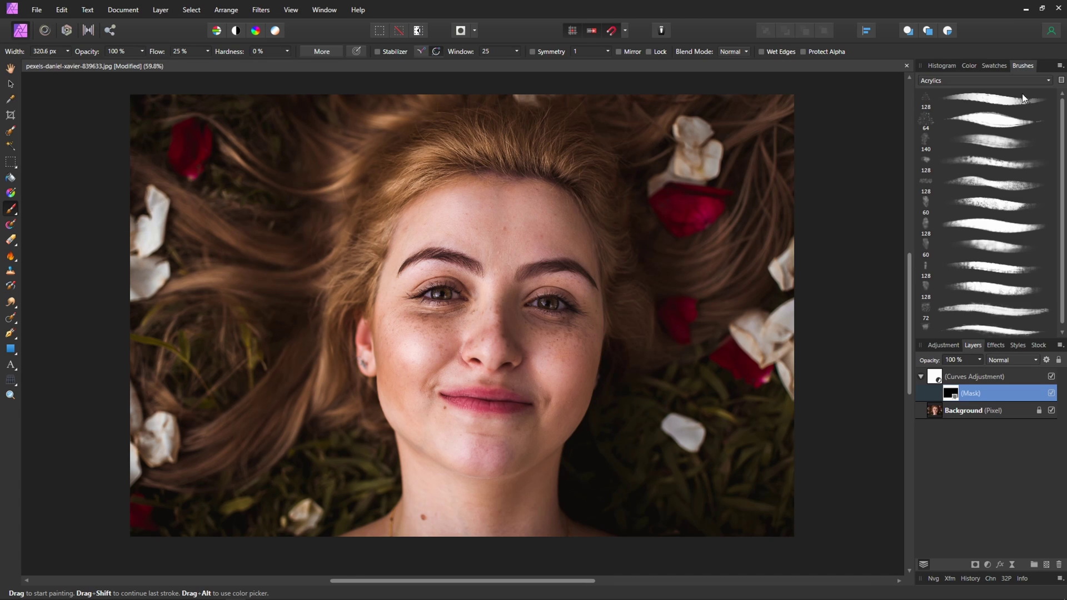
{"action": "left_click", "coordinate": [997, 80]}
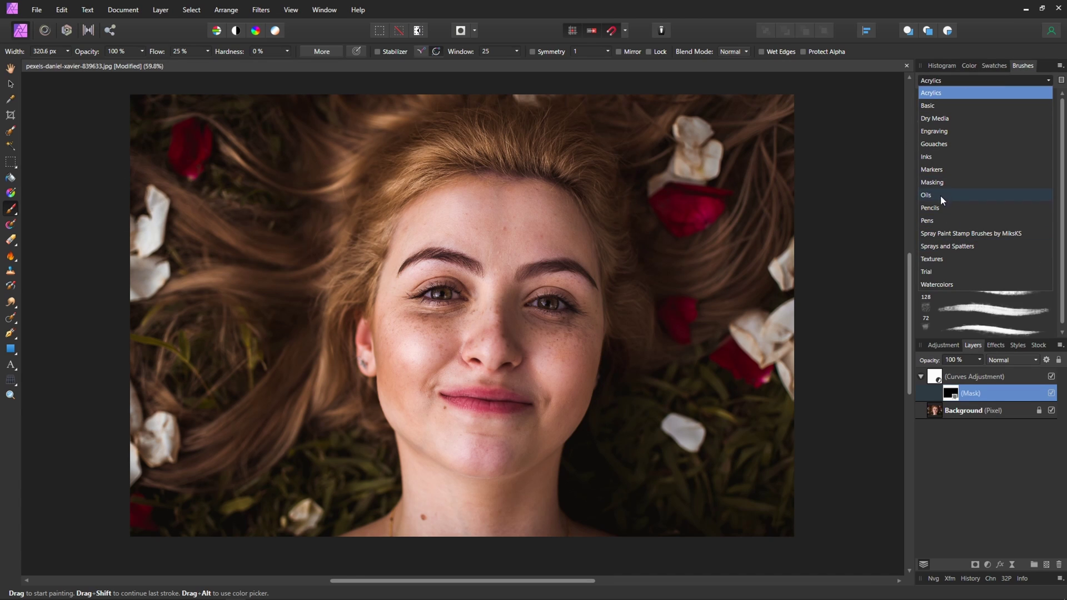
{"action": "left_click", "coordinate": [936, 106]}
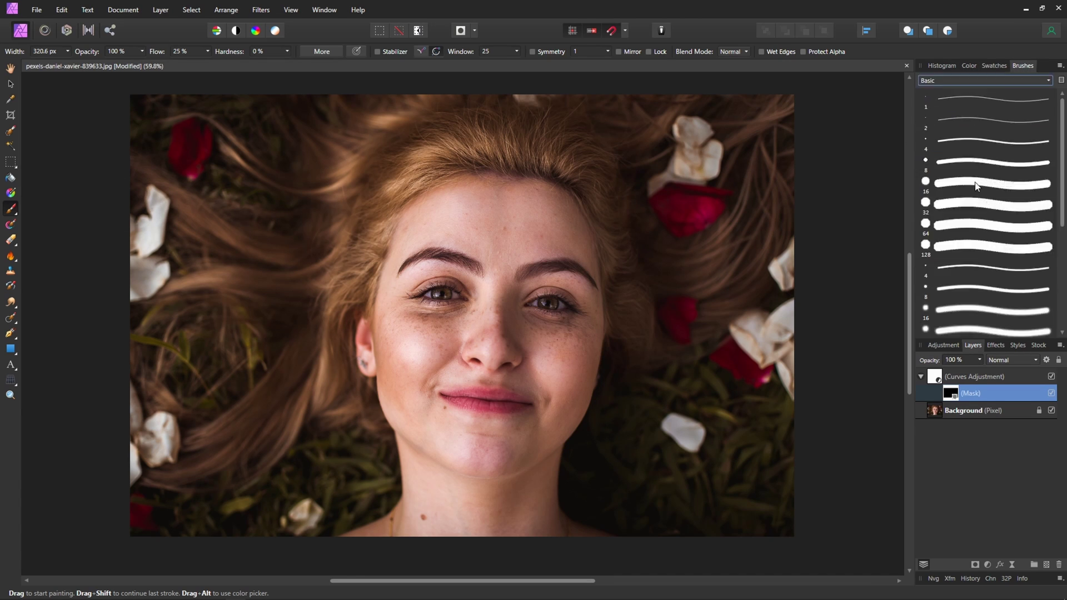
{"action": "scroll", "coordinate": [996, 250], "scroll_direction": "down", "scroll_amount": 2}
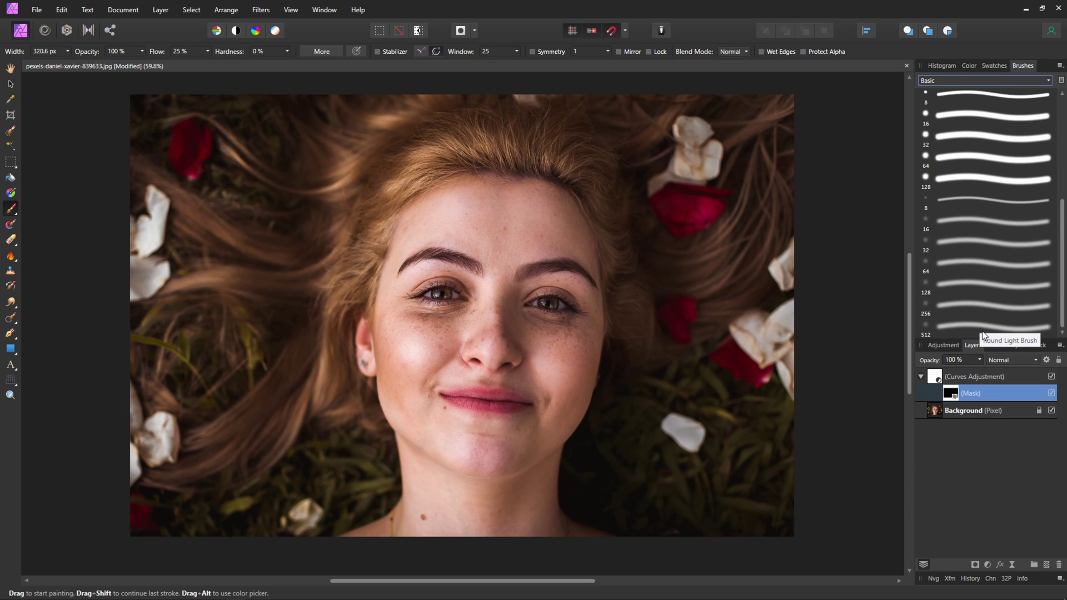
{"action": "left_click", "coordinate": [982, 330]}
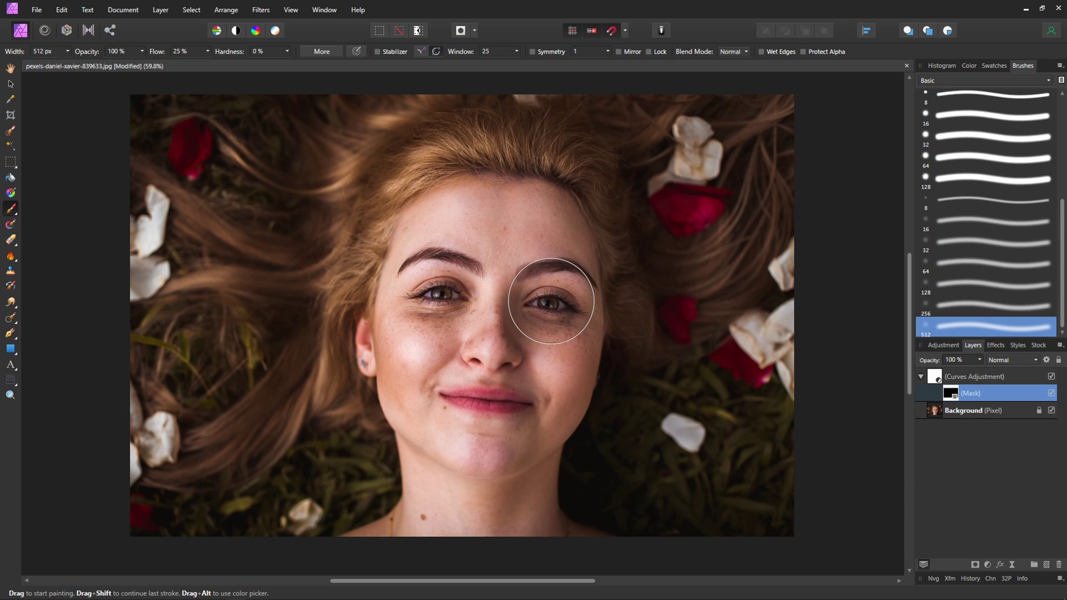
{"action": "key", "text": "bracketleft"}
{"action": "key", "text": "bracketleft"}
{"action": "key", "text": "bracketleft"}
{"action": "key", "text": "bracketleft"}
{"action": "key", "text": "bracketleft"}
{"action": "key", "text": "bracketleft"}
{"action": "key", "text": "bracketleft"}
{"action": "key", "text": "bracketleft"}
{"action": "key", "text": "bracketleft"}
{"action": "key", "text": "bracketleft"}
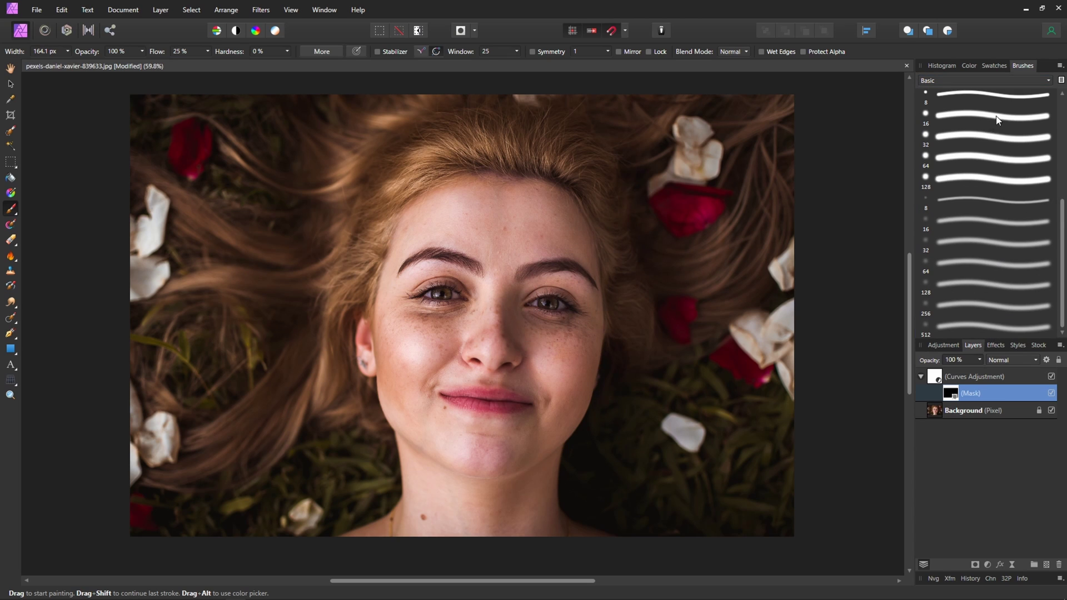
{"action": "left_click", "coordinate": [968, 66]}
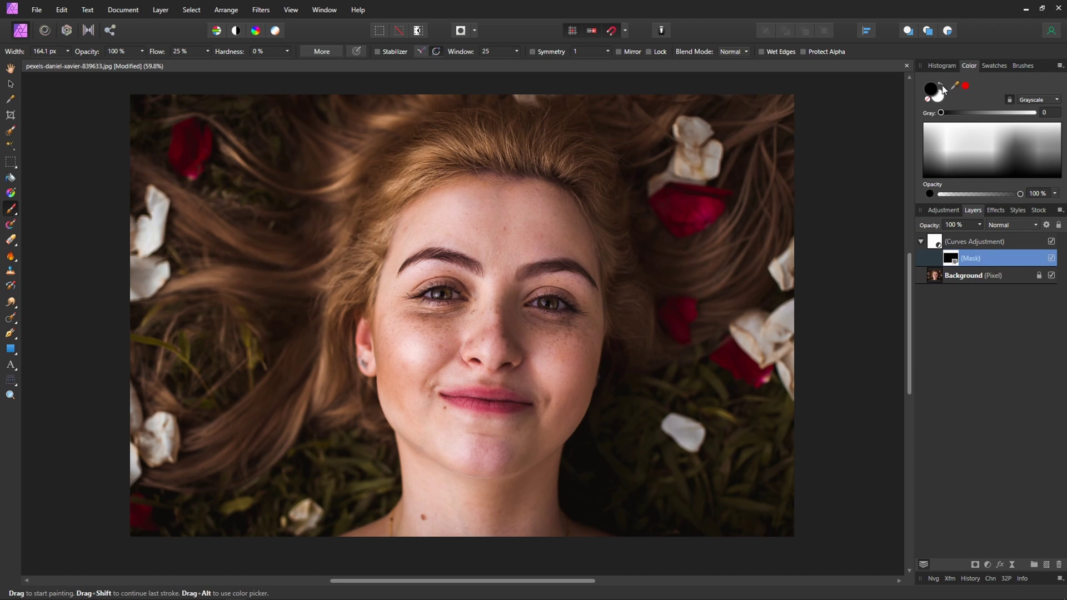
{"action": "left_click", "coordinate": [941, 87]}
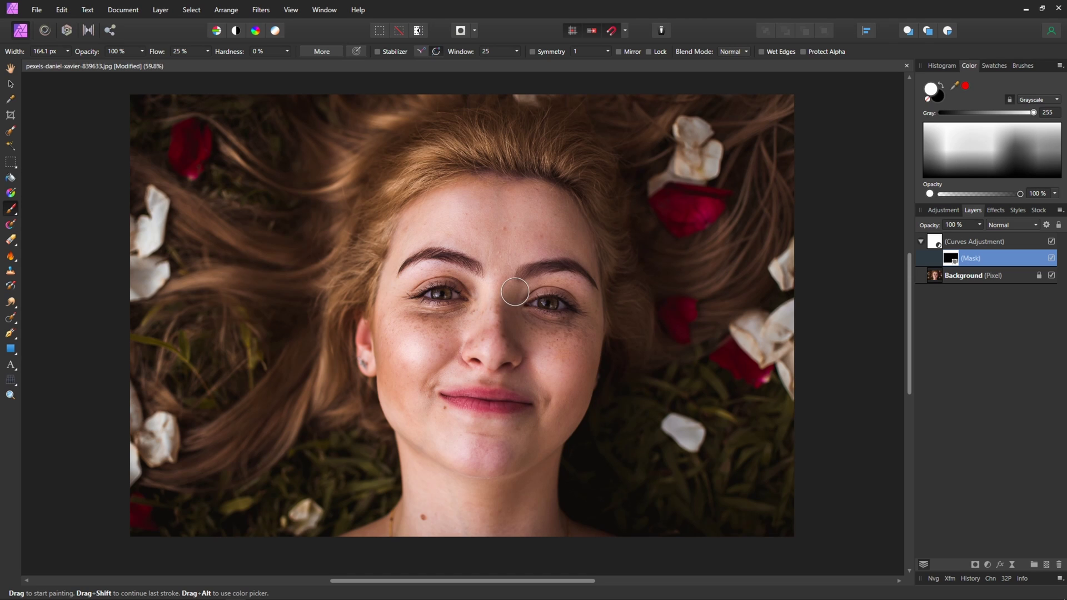
Paint white on the mask over the nose, right brow, mouth and under the eye, undoing one forehead stroke.
{"action": "mouse_move", "coordinate": [514, 292]}
{"action": "left_mouse_down"}
{"action": "mouse_move", "coordinate": [510, 350]}
{"action": "mouse_move", "coordinate": [512, 308]}
{"action": "mouse_move", "coordinate": [524, 351]}
{"action": "mouse_move", "coordinate": [514, 295]}
{"action": "mouse_move", "coordinate": [539, 325]}
{"action": "mouse_move", "coordinate": [563, 328]}
{"action": "mouse_move", "coordinate": [562, 309]}
{"action": "left_mouse_up"}
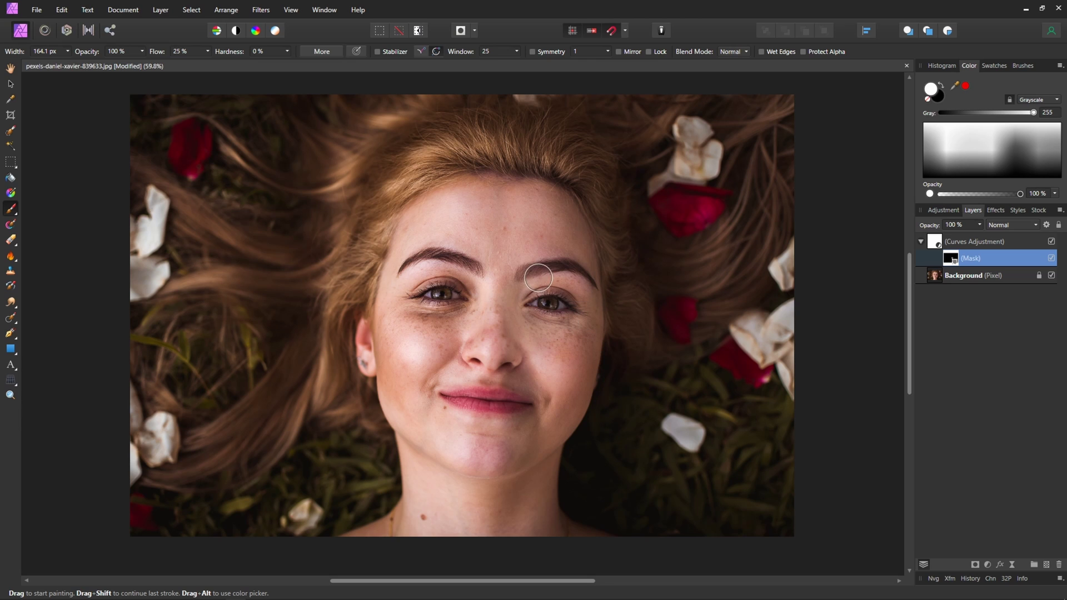
{"action": "left_click_drag", "start_coordinate": [534, 255], "coordinate": [569, 252]}
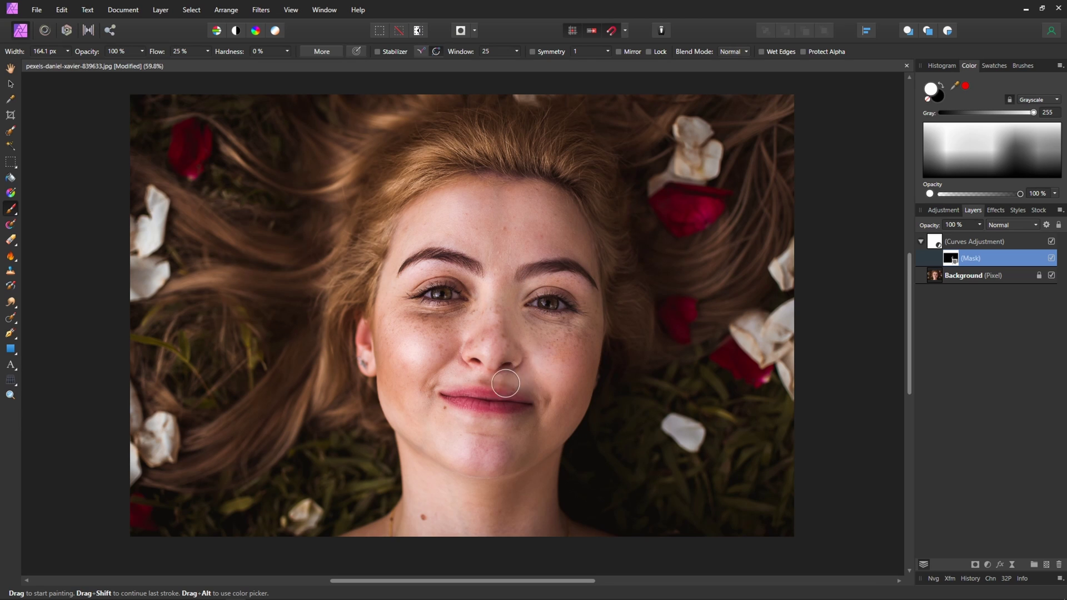
{"action": "mouse_move", "coordinate": [504, 383]}
{"action": "left_mouse_down"}
{"action": "mouse_move", "coordinate": [542, 403]}
{"action": "mouse_move", "coordinate": [520, 382]}
{"action": "mouse_move", "coordinate": [428, 390]}
{"action": "left_mouse_up"}
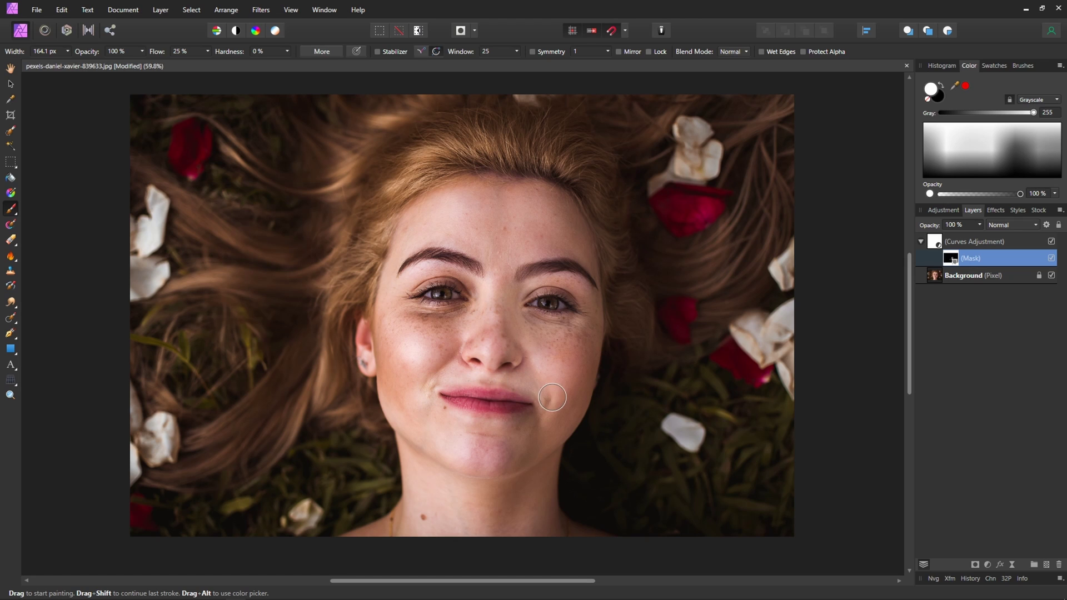
{"action": "mouse_move", "coordinate": [462, 309]}
{"action": "left_mouse_down"}
{"action": "mouse_move", "coordinate": [410, 315]}
{"action": "mouse_move", "coordinate": [450, 337]}
{"action": "mouse_move", "coordinate": [420, 326]}
{"action": "left_mouse_up"}
{"action": "mouse_move", "coordinate": [481, 221]}
{"action": "left_mouse_down"}
{"action": "mouse_move", "coordinate": [435, 207]}
{"action": "mouse_move", "coordinate": [460, 202]}
{"action": "mouse_move", "coordinate": [406, 250]}
{"action": "mouse_move", "coordinate": [468, 186]}
{"action": "mouse_move", "coordinate": [390, 251]}
{"action": "mouse_move", "coordinate": [460, 233]}
{"action": "mouse_move", "coordinate": [560, 249]}
{"action": "left_mouse_up"}
{"action": "key", "text": "ctrl+z"}
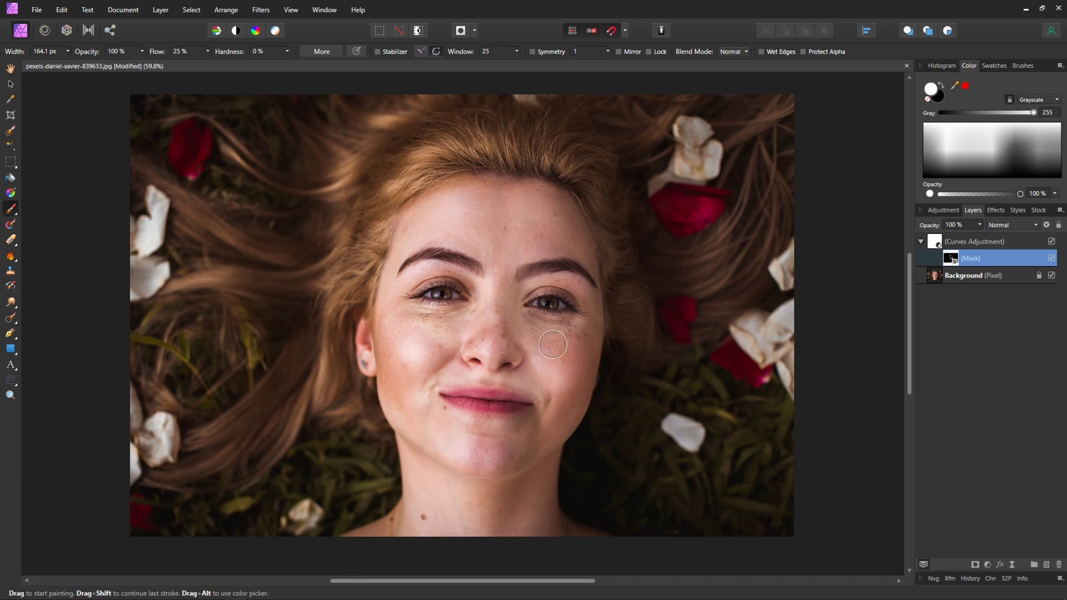
With a resized brush, paint the cheek, chin and forehead up to the hairline.
{"action": "key", "text": "bracketright"}
{"action": "key", "text": "bracketright"}
{"action": "key", "text": "bracketright"}
{"action": "key", "text": "bracketright"}
{"action": "key", "text": "bracketright"}
{"action": "key", "text": "bracketright"}
{"action": "key", "text": "bracketright"}
{"action": "mouse_move", "coordinate": [568, 337]}
{"action": "left_mouse_down"}
{"action": "mouse_move", "coordinate": [557, 203]}
{"action": "mouse_move", "coordinate": [598, 358]}
{"action": "mouse_move", "coordinate": [593, 320]}
{"action": "mouse_move", "coordinate": [531, 446]}
{"action": "mouse_move", "coordinate": [519, 423]}
{"action": "mouse_move", "coordinate": [522, 316]}
{"action": "mouse_move", "coordinate": [488, 191]}
{"action": "left_mouse_up"}
{"action": "key", "text": "bracketleft"}
{"action": "key", "text": "bracketleft"}
{"action": "key", "text": "bracketleft"}
{"action": "key", "text": "bracketleft"}
{"action": "key", "text": "bracketleft"}
{"action": "key", "text": "bracketleft"}
{"action": "key", "text": "bracketleft"}
{"action": "key", "text": "bracketleft"}
{"action": "key", "text": "bracketleft"}
{"action": "key", "text": "bracketleft"}
{"action": "key", "text": "bracketleft"}
{"action": "key", "text": "bracketleft"}
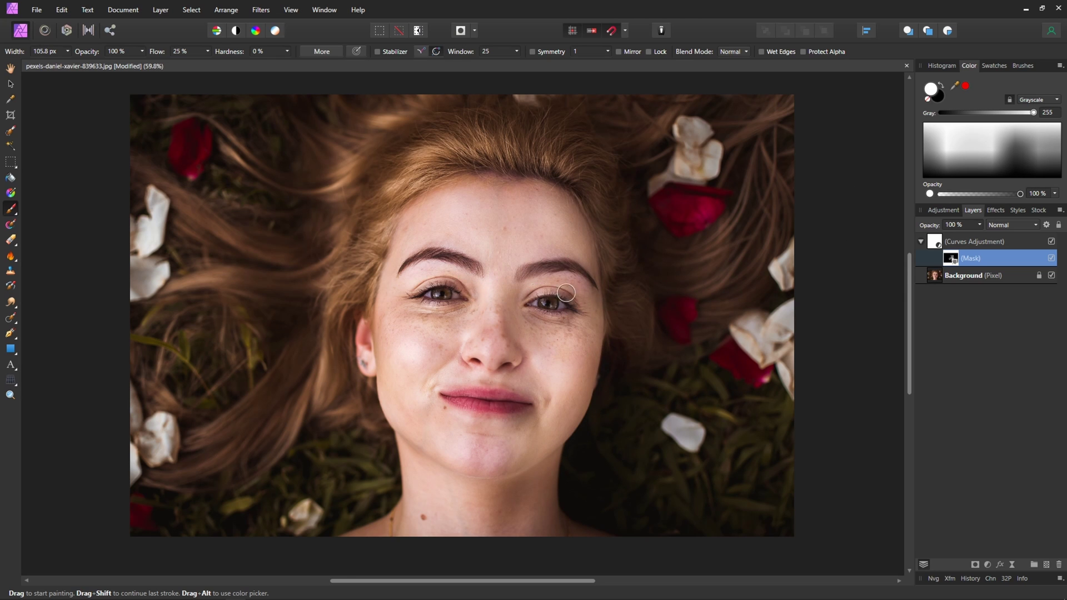
{"action": "key", "text": "bracketright"}
{"action": "key", "text": "bracketright"}
{"action": "key", "text": "bracketright"}
{"action": "key", "text": "bracketright"}
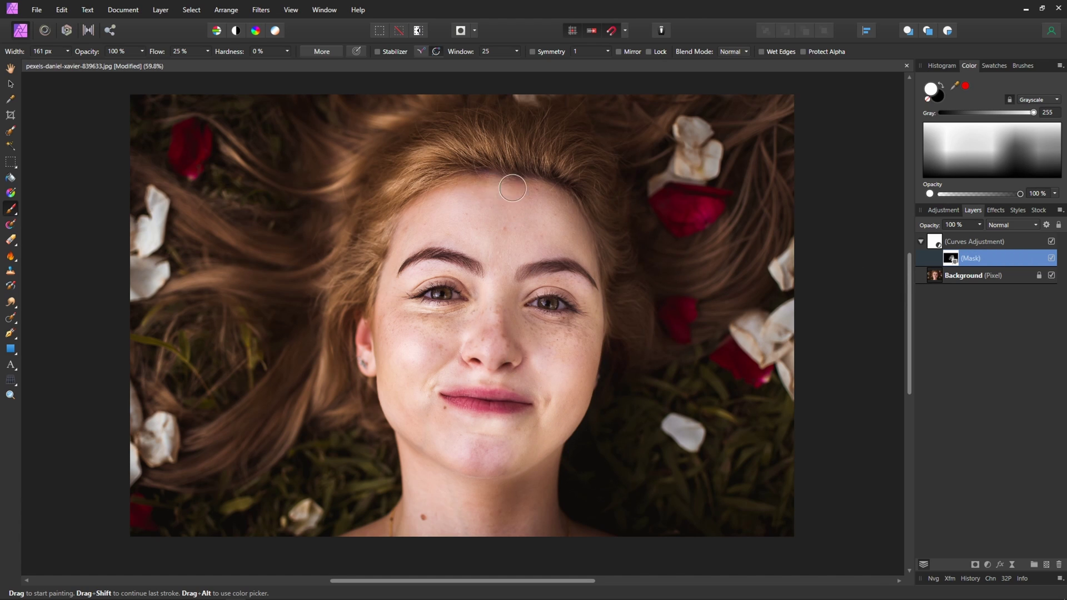
{"action": "mouse_move", "coordinate": [518, 188]}
{"action": "left_mouse_down"}
{"action": "mouse_move", "coordinate": [542, 197]}
{"action": "mouse_move", "coordinate": [509, 201]}
{"action": "left_mouse_up"}
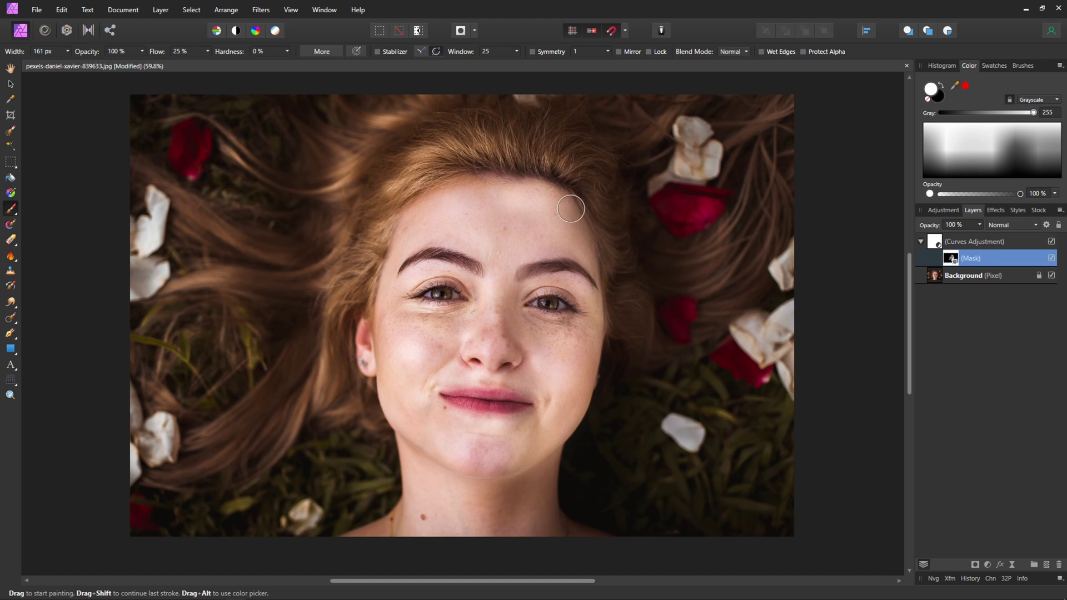
Put the masked Curves layer into a new group with Ctrl+G and expand the group.
{"action": "left_click", "coordinate": [976, 242]}
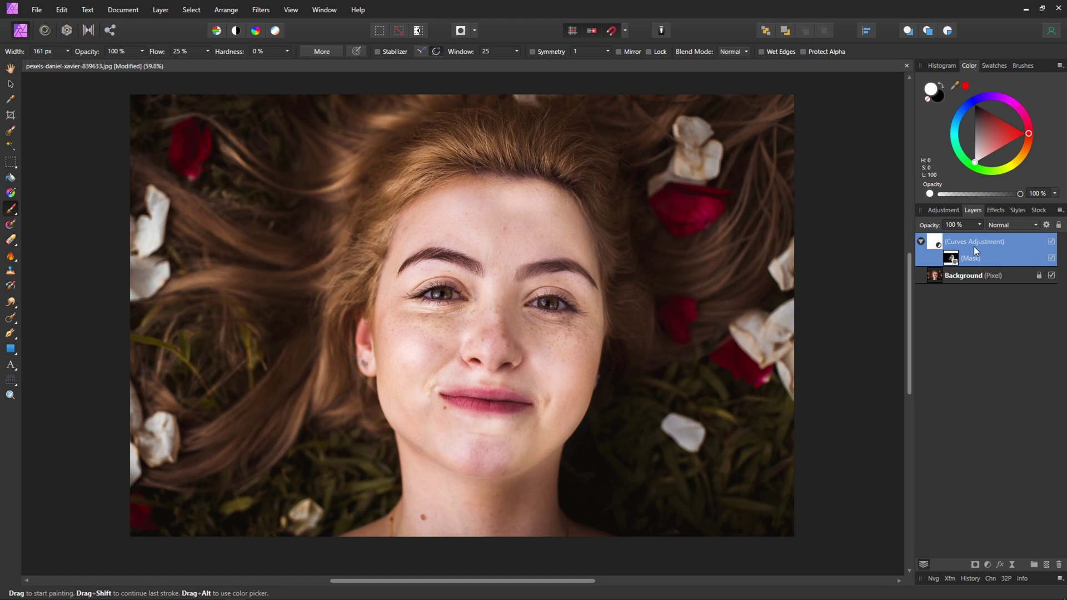
{"action": "key", "text": "ctrl+g"}
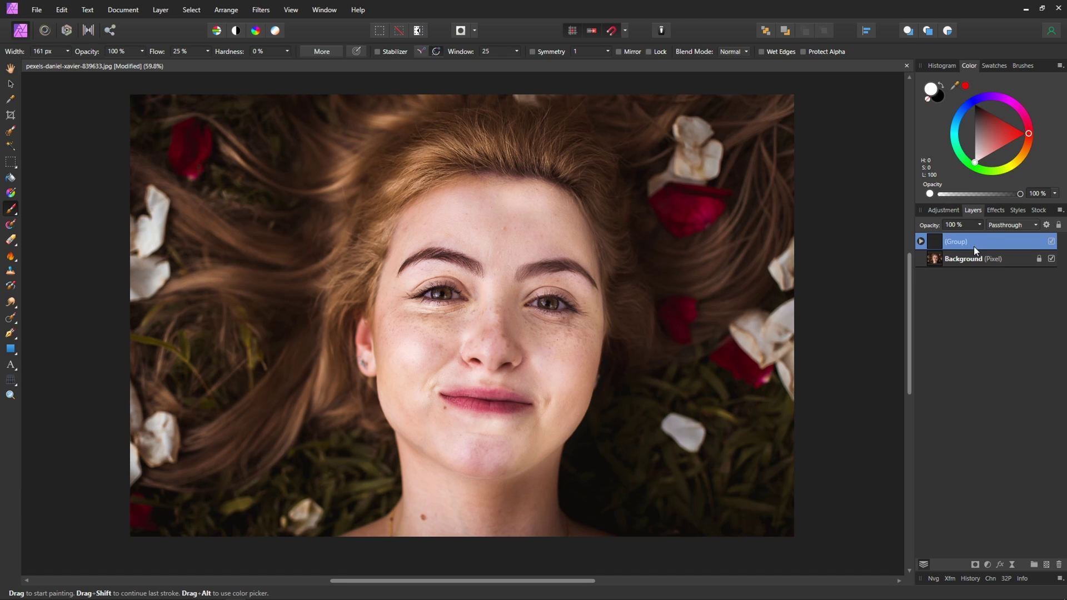
{"action": "left_click", "coordinate": [921, 241]}
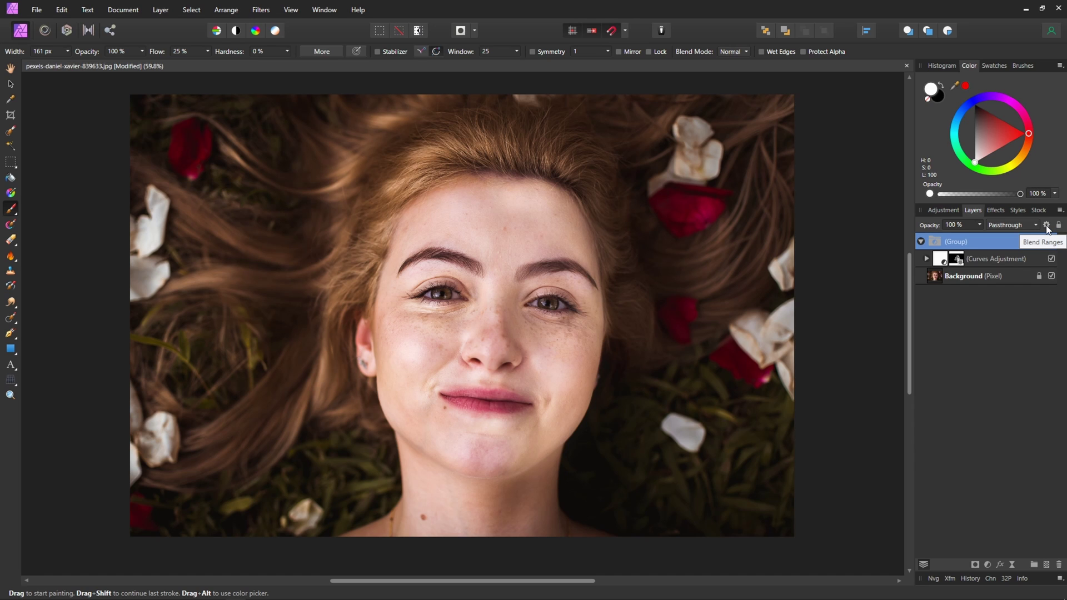
{"action": "left_click", "coordinate": [1047, 228]}
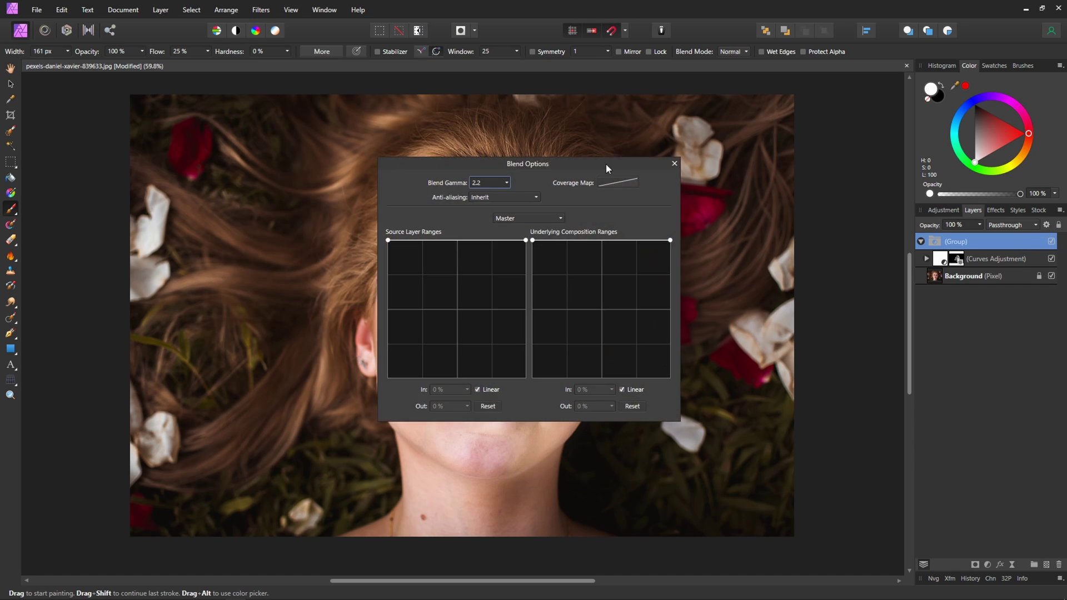
{"action": "left_click_drag", "start_coordinate": [606, 165], "coordinate": [889, 160]}
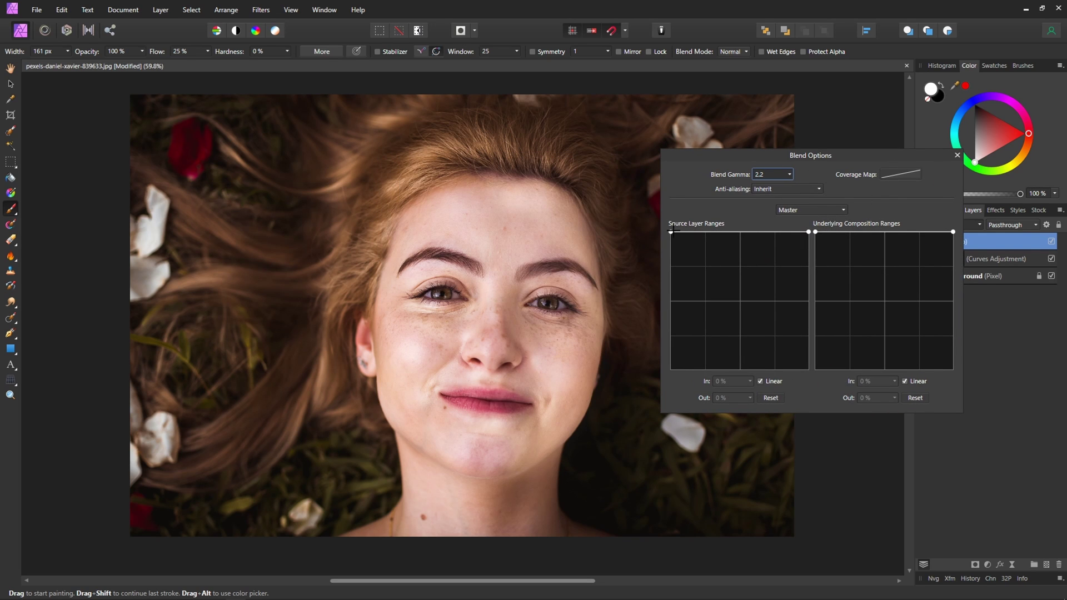
{"action": "left_click_drag", "start_coordinate": [671, 232], "coordinate": [645, 177]}
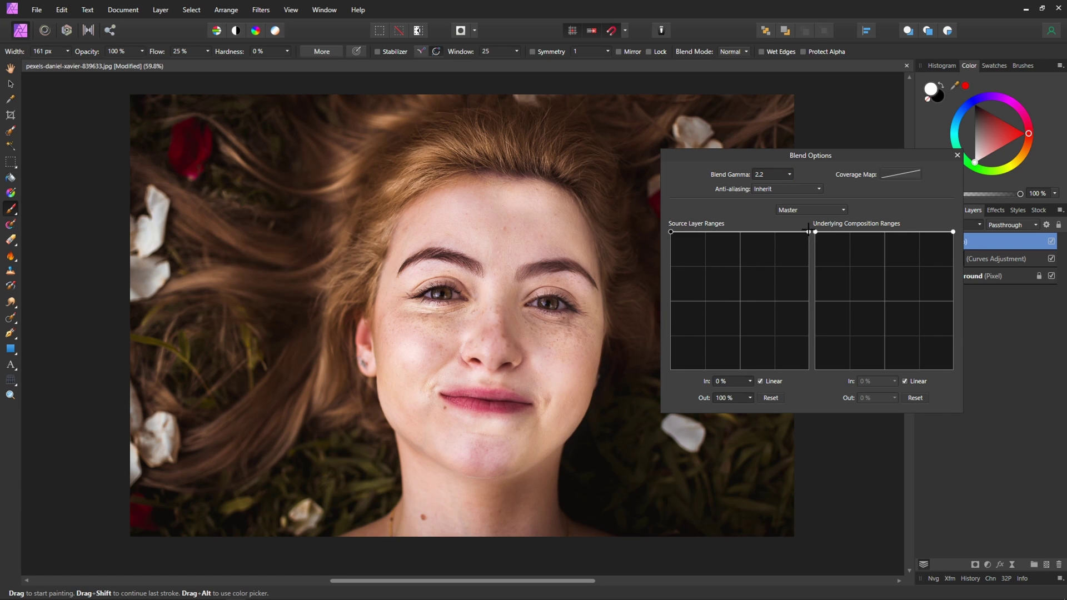
{"action": "left_click_drag", "start_coordinate": [809, 232], "coordinate": [830, 148]}
{"action": "left_click", "coordinate": [954, 232]}
{"action": "left_click_drag", "start_coordinate": [953, 233], "coordinate": [989, 468]}
{"action": "left_click_drag", "start_coordinate": [1003, 301], "coordinate": [1029, 145]}
{"action": "left_click_drag", "start_coordinate": [1026, 254], "coordinate": [1029, 197]}
Shape the Underlying Composition Range to fade the retouch from 31.1% to 100%, then close Blend Options.
{"action": "left_click_drag", "start_coordinate": [816, 235], "coordinate": [731, 171]}
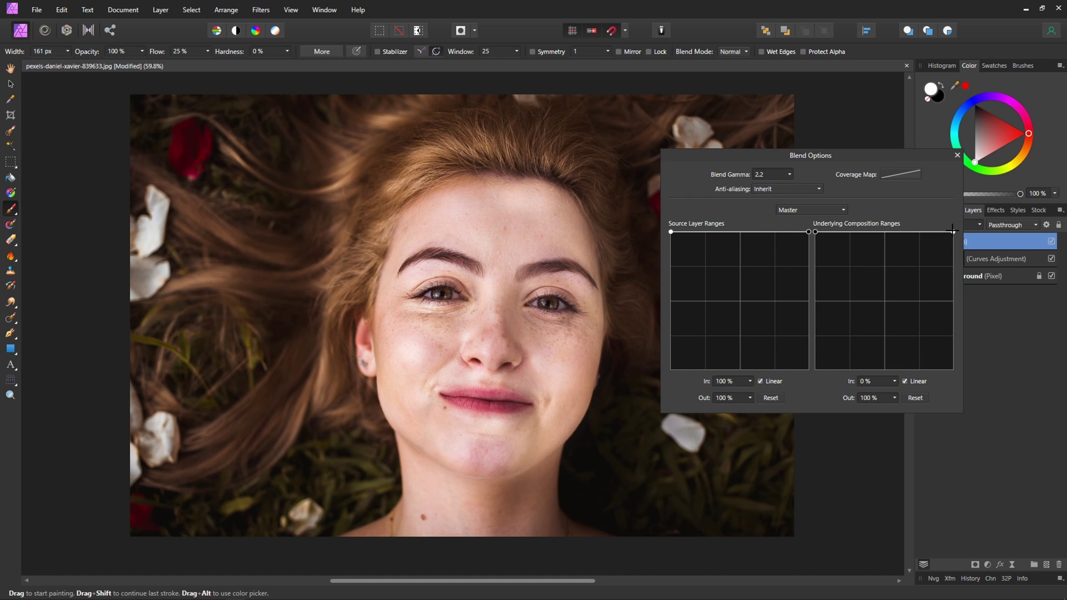
{"action": "left_click_drag", "start_coordinate": [953, 230], "coordinate": [984, 438]}
{"action": "left_click", "coordinate": [815, 231]}
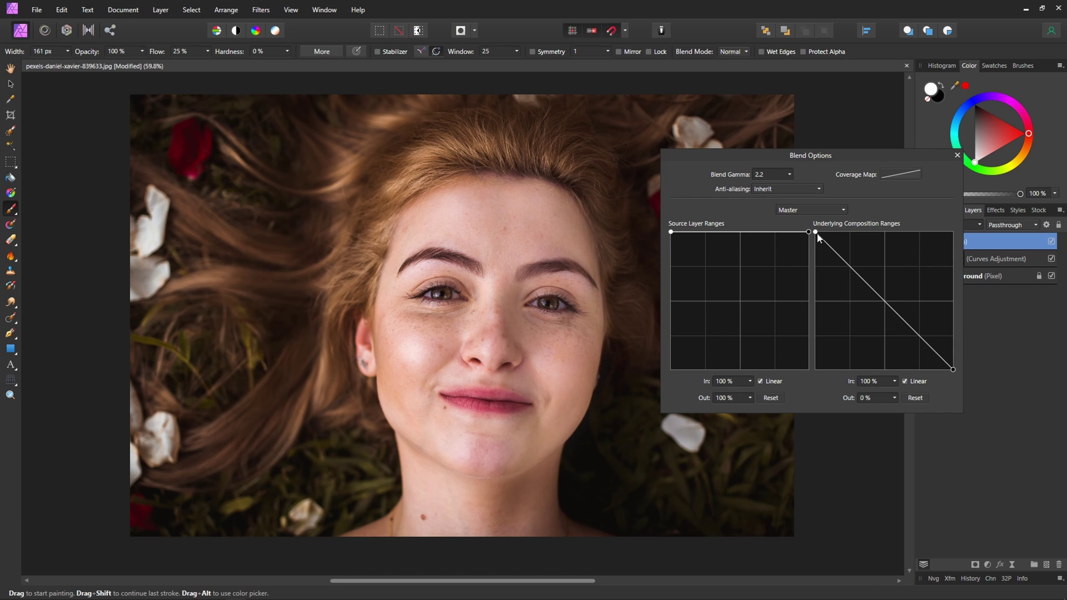
{"action": "left_click_drag", "start_coordinate": [817, 233], "coordinate": [870, 210]}
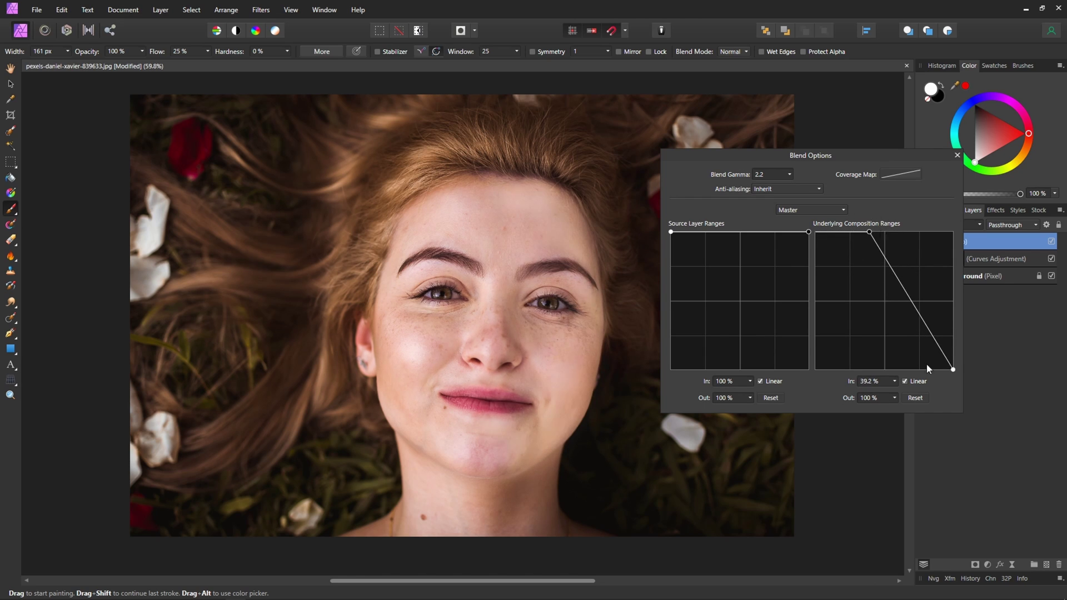
{"action": "left_click_drag", "start_coordinate": [953, 369], "coordinate": [882, 378]}
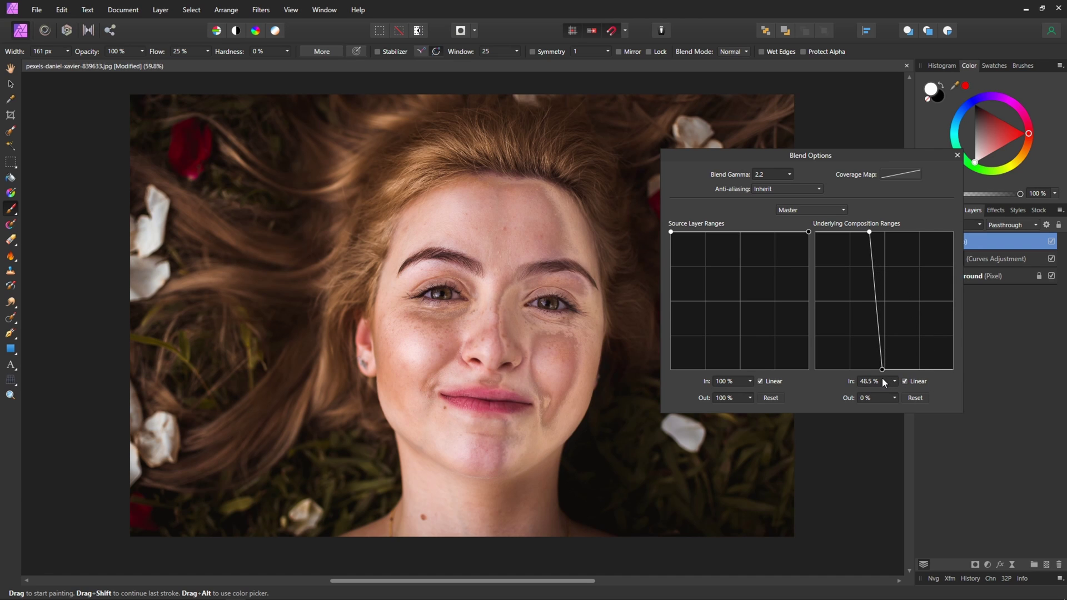
{"action": "mouse_move", "coordinate": [869, 229]}
{"action": "left_mouse_down"}
{"action": "mouse_move", "coordinate": [828, 231]}
{"action": "mouse_move", "coordinate": [871, 233]}
{"action": "mouse_move", "coordinate": [852, 225]}
{"action": "mouse_move", "coordinate": [871, 224]}
{"action": "mouse_move", "coordinate": [863, 225]}
{"action": "left_mouse_up"}
{"action": "left_click_drag", "start_coordinate": [883, 371], "coordinate": [969, 381]}
{"action": "left_click_drag", "start_coordinate": [861, 232], "coordinate": [861, 208]}
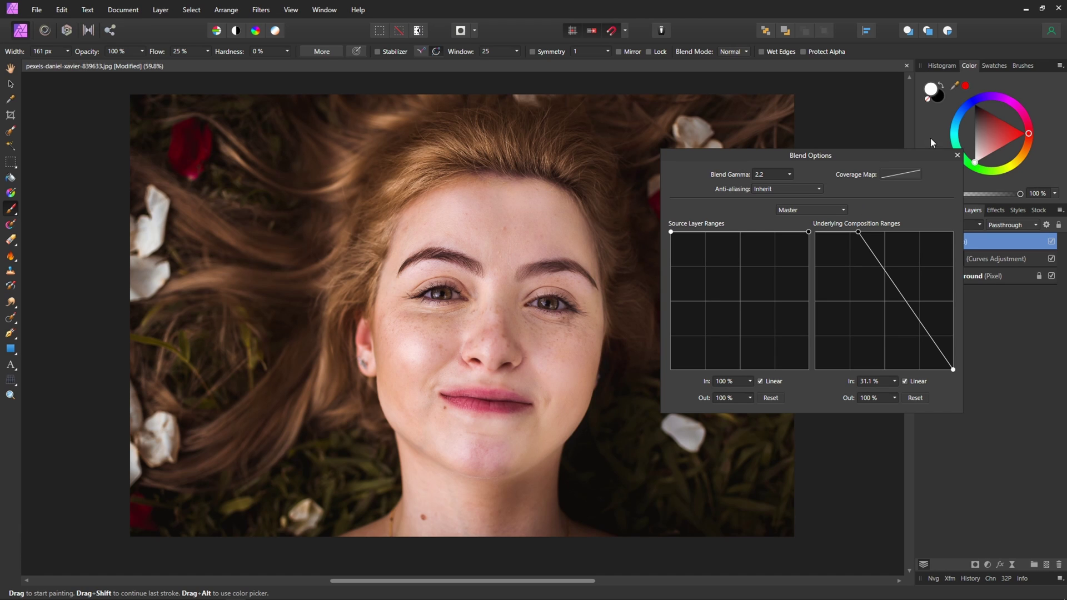
{"action": "left_click", "coordinate": [958, 156]}
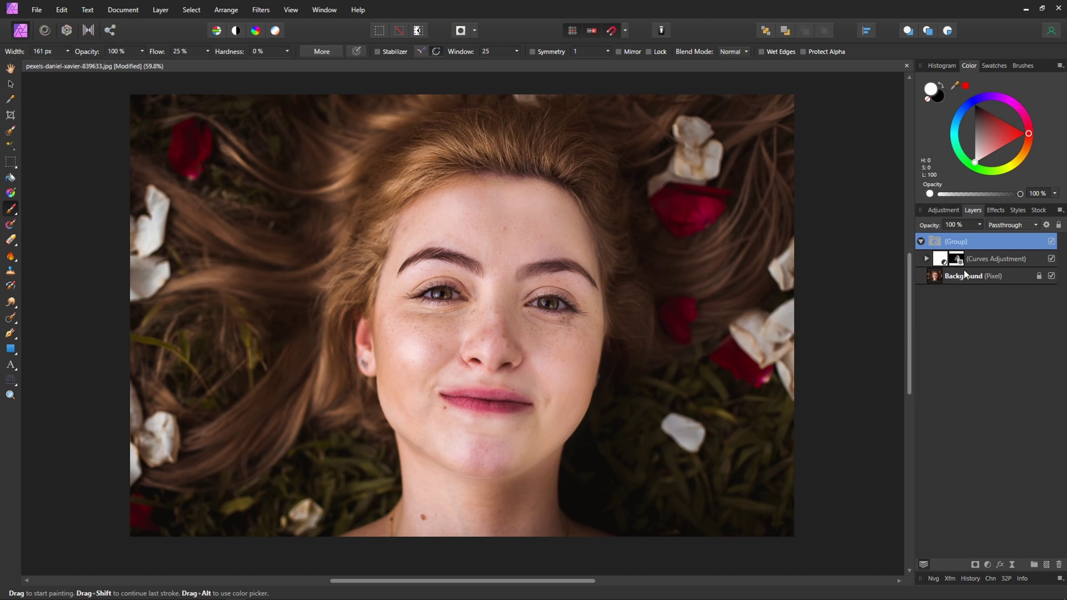
{"action": "left_click", "coordinate": [1052, 242]}
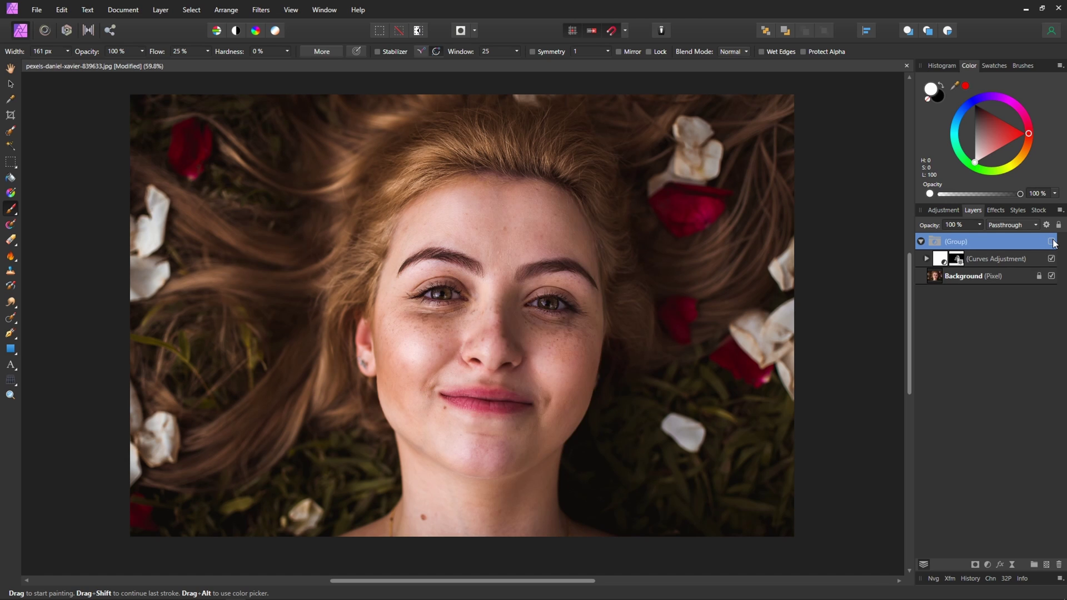
{"action": "left_click", "coordinate": [1053, 242]}
{"action": "left_click", "coordinate": [1053, 242]}
{"action": "left_click", "coordinate": [1052, 242]}
{"action": "left_click", "coordinate": [1053, 242]}
{"action": "left_click", "coordinate": [1052, 241]}
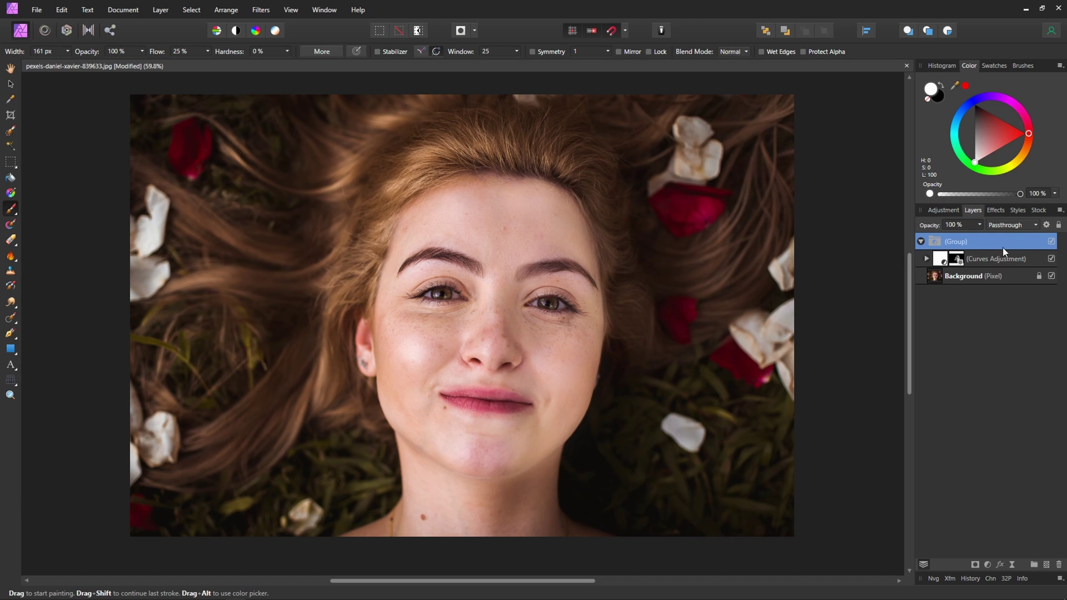
{"action": "left_click", "coordinate": [987, 284]}
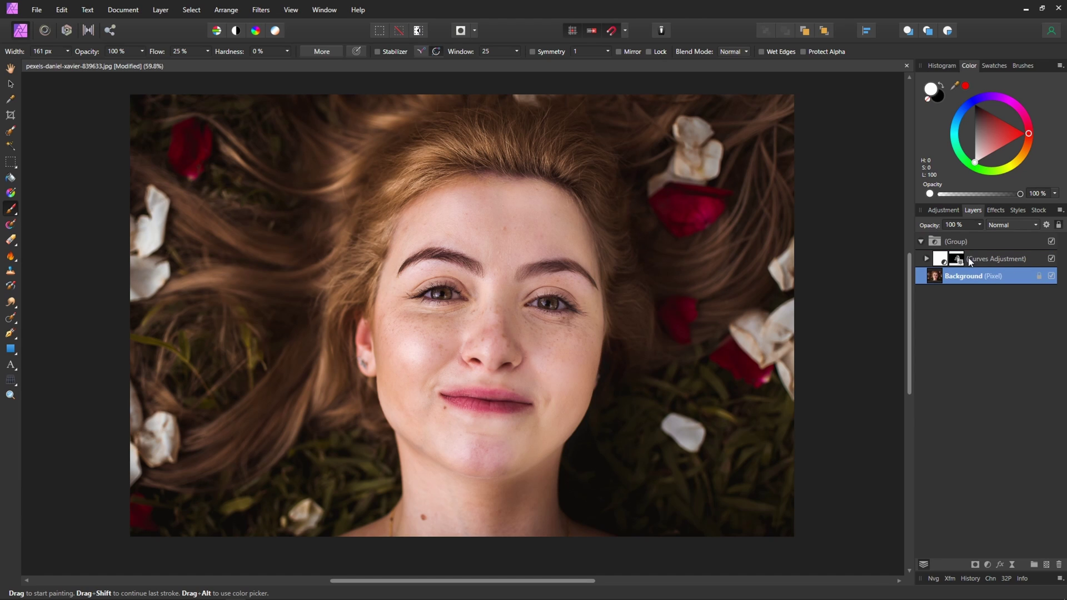
Merge the group and Background into a new top pixel layer, then collapse and hide the group.
{"action": "left_click", "coordinate": [974, 243]}
{"action": "left_click", "coordinate": [974, 275], "text": "ctrl"}
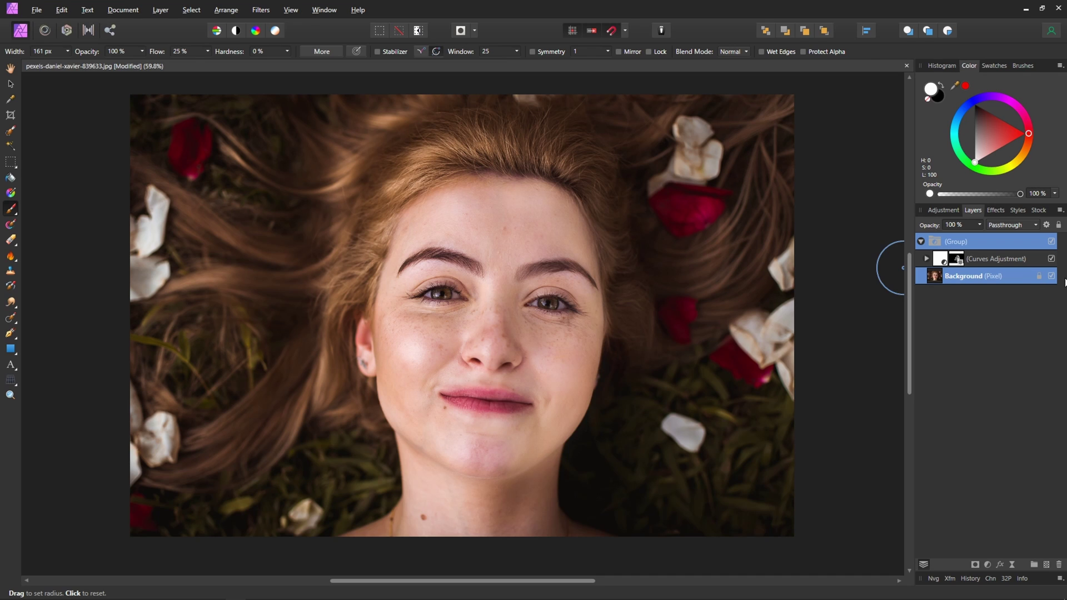
{"action": "key", "text": "ctrl+shift+n"}
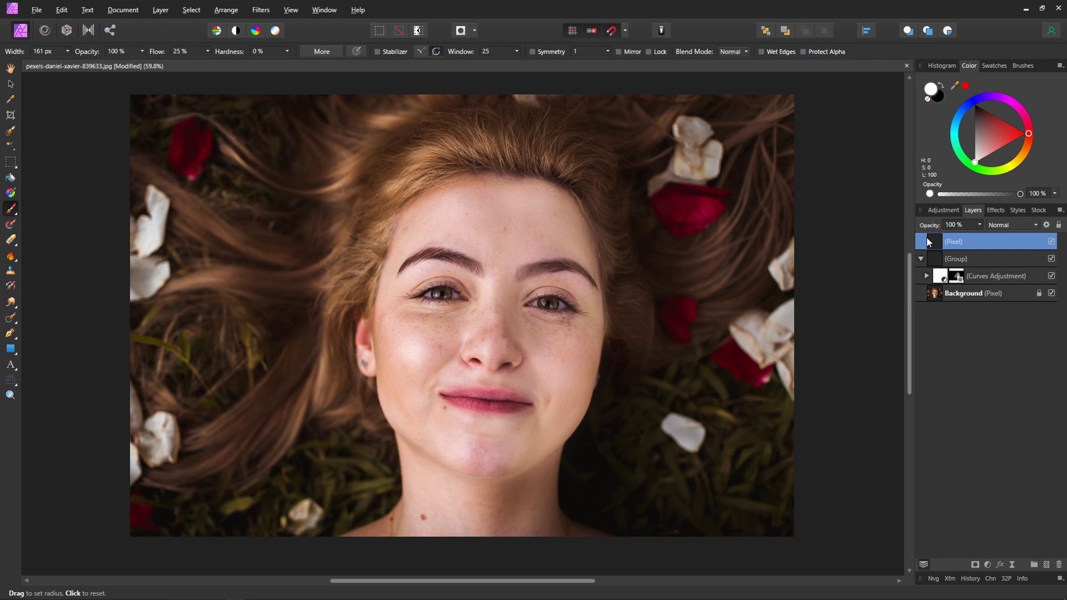
{"action": "left_click", "coordinate": [920, 260]}
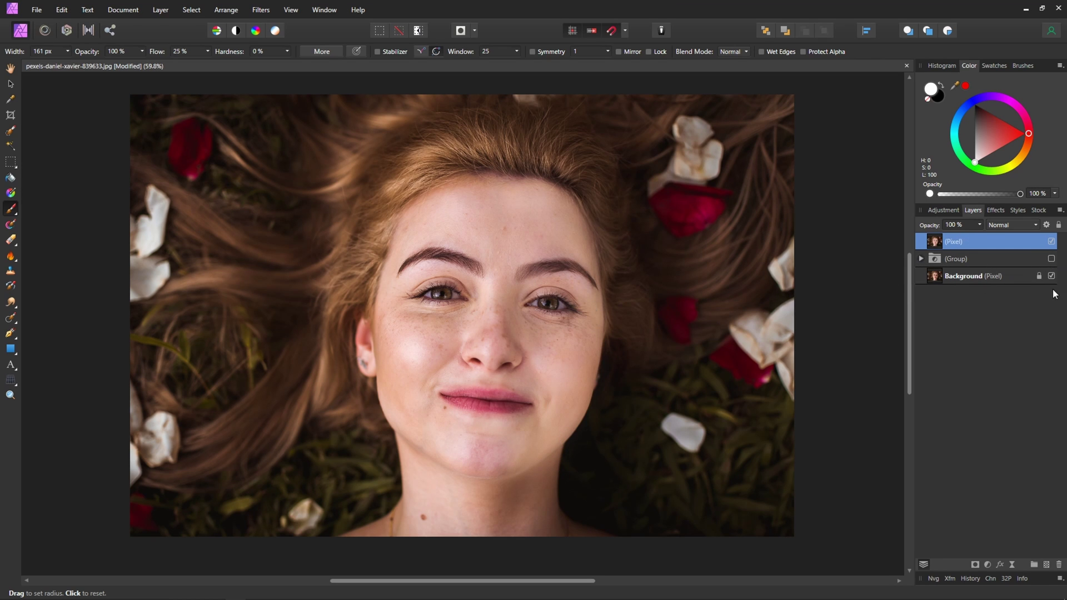
{"action": "left_click", "coordinate": [1051, 243], "text": "alt"}
{"action": "left_click", "coordinate": [1051, 242], "text": "alt"}
{"action": "left_click", "coordinate": [1051, 242], "text": "alt"}
{"action": "left_click", "coordinate": [1051, 242], "text": "alt"}
{"action": "left_click", "coordinate": [262, 9]}
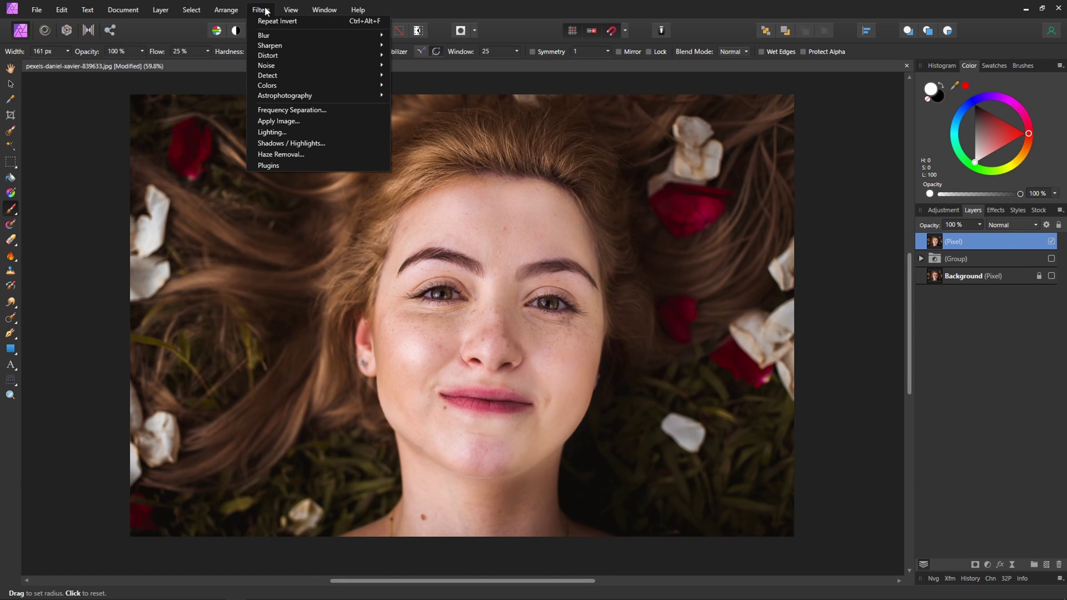
Preview Frequency Separation on the merged layer using Gaussian with a 4.8 px radius.
{"action": "left_click", "coordinate": [286, 108]}
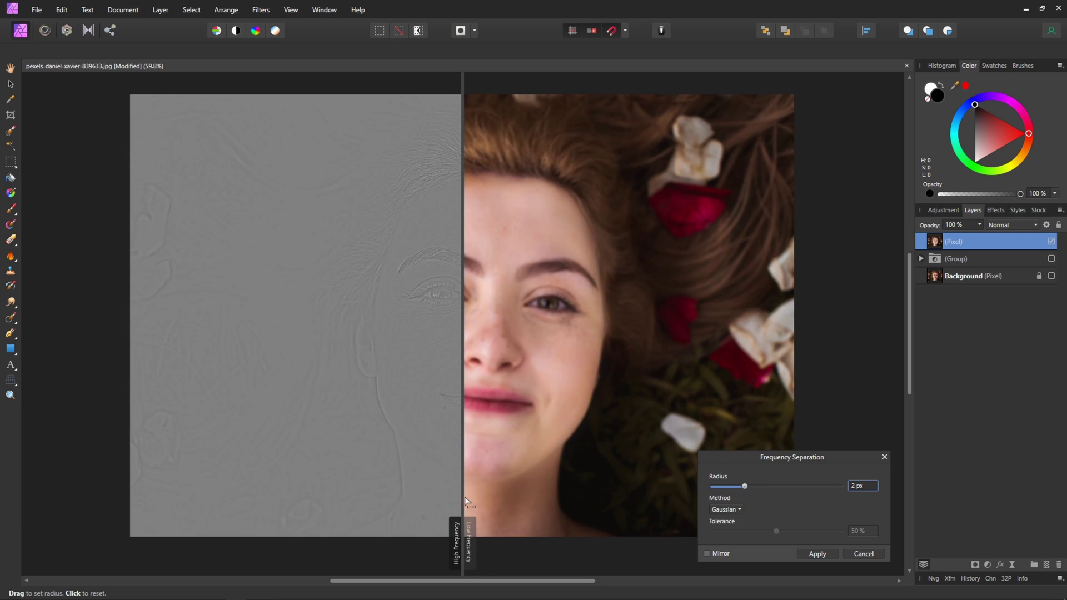
{"action": "left_click_drag", "start_coordinate": [464, 497], "coordinate": [504, 473]}
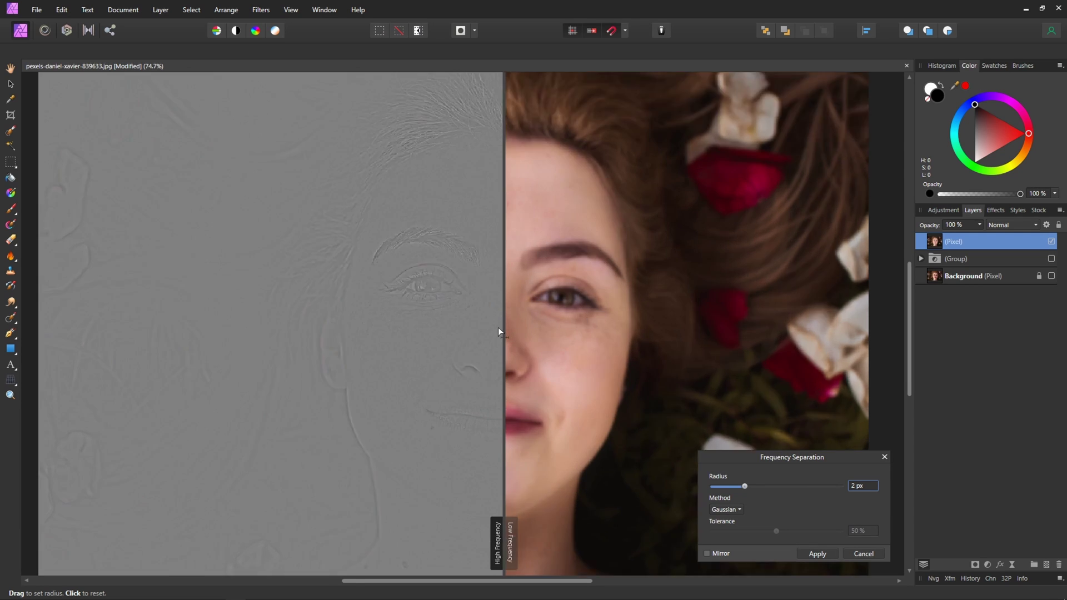
{"action": "scroll", "coordinate": [498, 328], "scroll_direction": "up", "scroll_amount": 4}
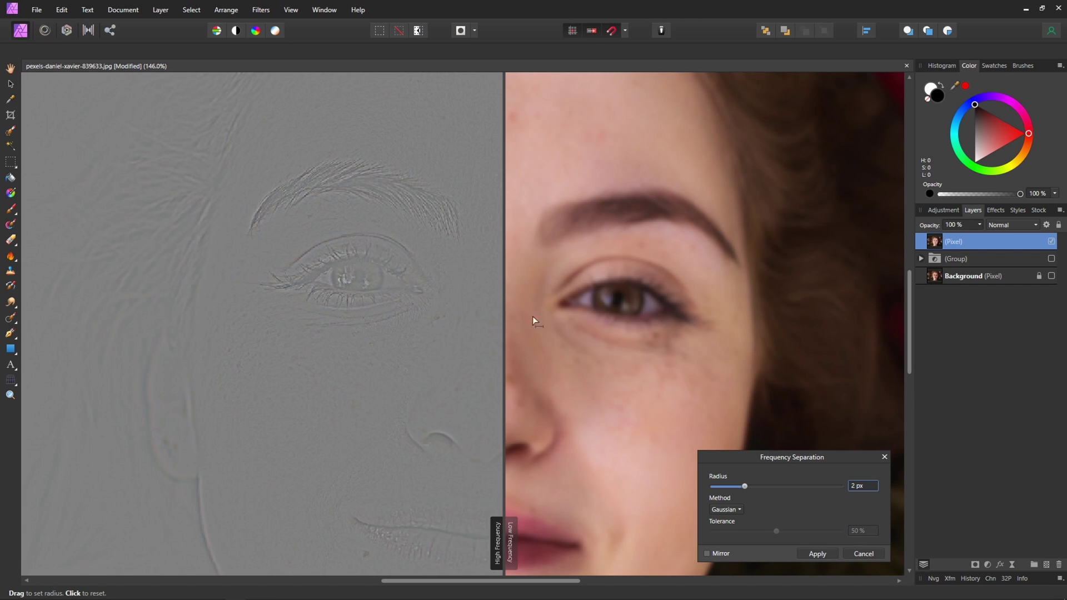
{"action": "scroll", "coordinate": [472, 396], "scroll_direction": "down", "scroll_amount": 5}
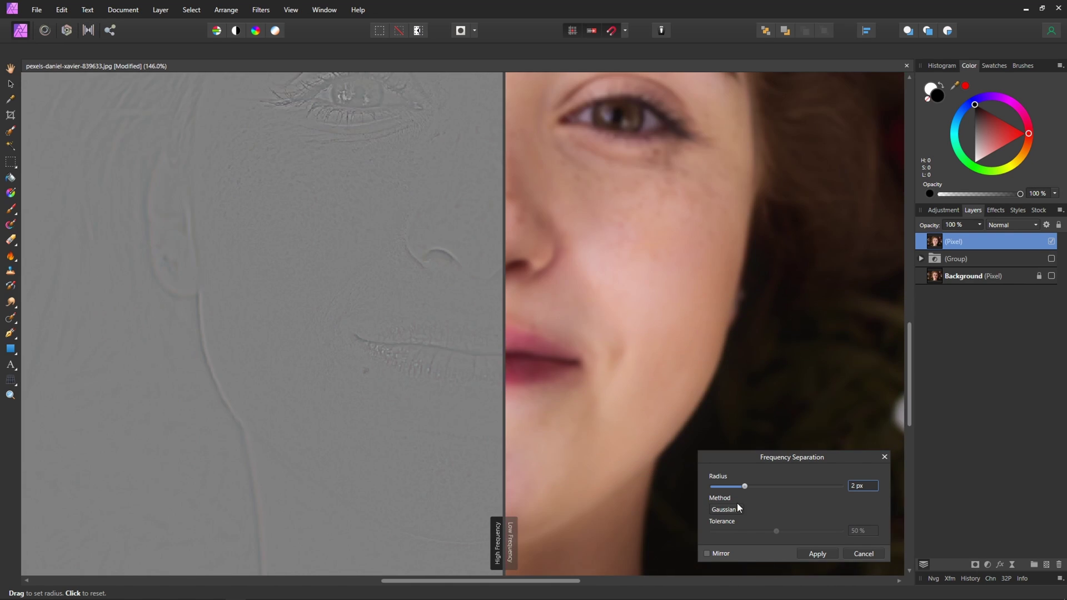
{"action": "left_click", "coordinate": [734, 508]}
{"action": "left_click", "coordinate": [729, 510]}
{"action": "left_click", "coordinate": [737, 512]}
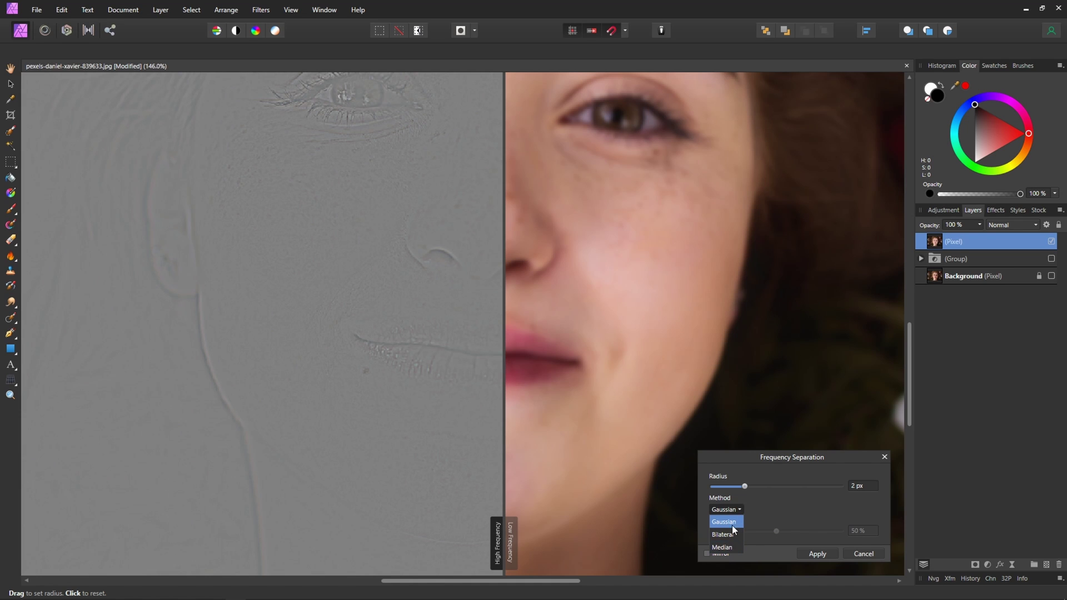
{"action": "left_click", "coordinate": [735, 511]}
{"action": "scroll", "coordinate": [621, 376], "scroll_direction": "up", "scroll_amount": 5}
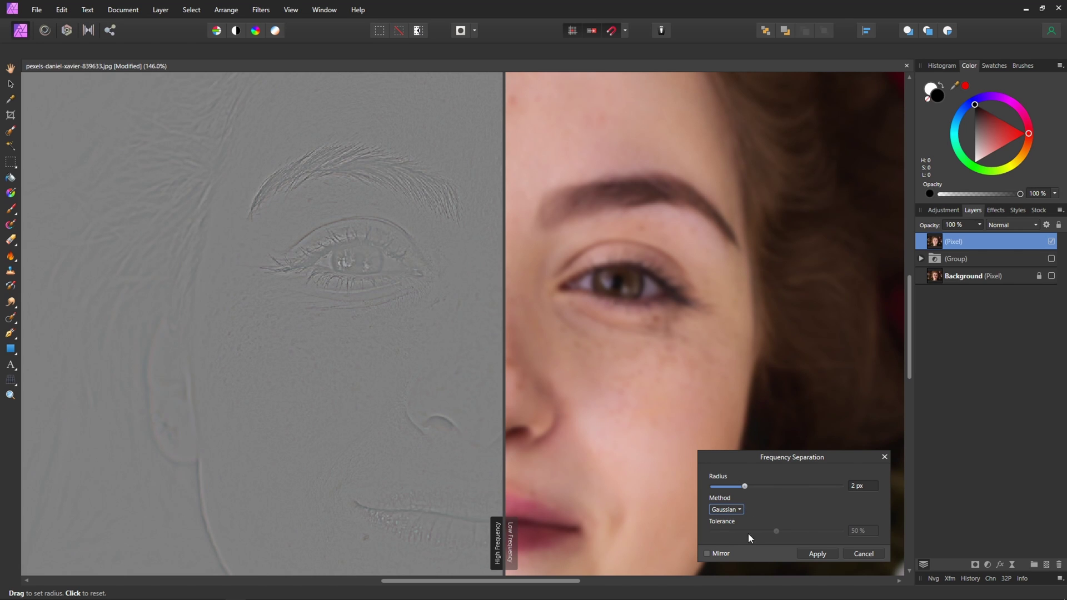
{"action": "mouse_move", "coordinate": [746, 489]}
{"action": "left_mouse_down"}
{"action": "mouse_move", "coordinate": [773, 493]}
{"action": "mouse_move", "coordinate": [753, 488]}
{"action": "left_mouse_up"}
{"action": "scroll", "coordinate": [258, 414], "scroll_direction": "down", "scroll_amount": 5}
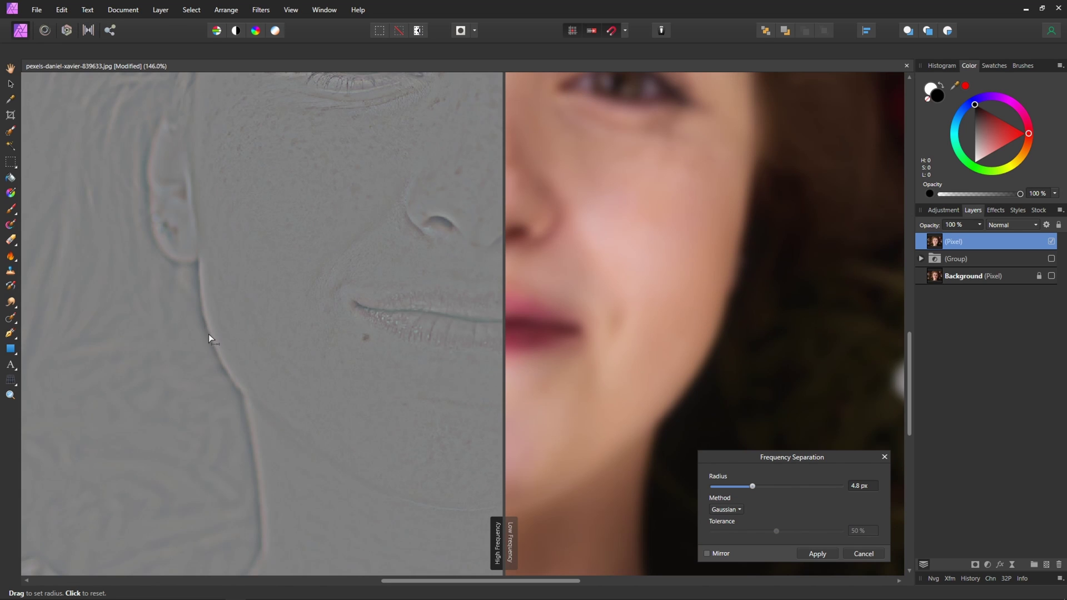
{"action": "scroll", "coordinate": [194, 226], "scroll_direction": "up", "scroll_amount": 4}
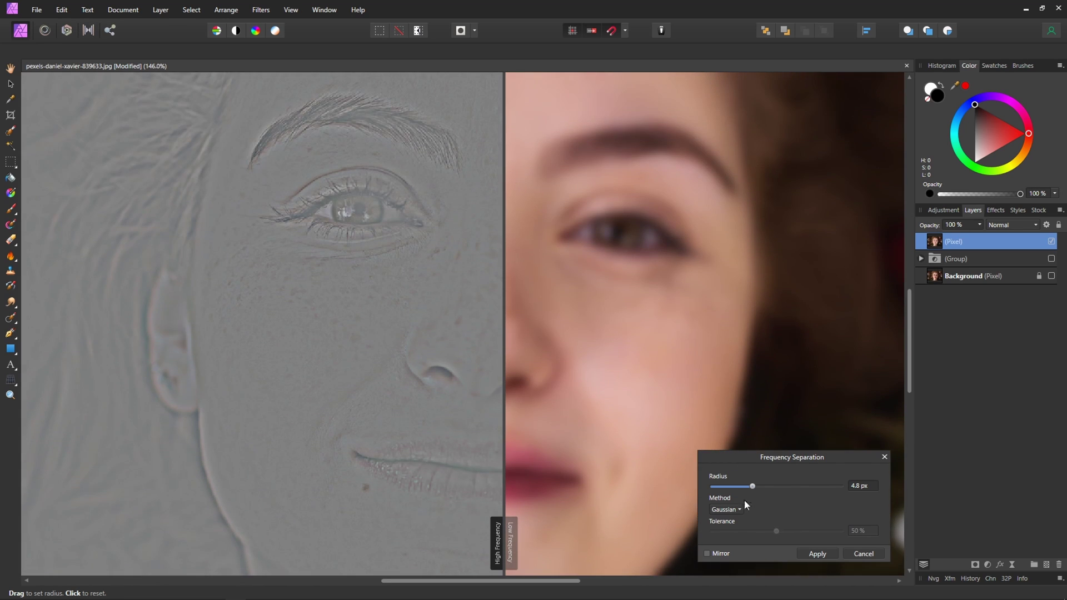
Try Bilateral, then switch Frequency Separation to Median with a radius of about 2.3 px.
{"action": "left_click", "coordinate": [728, 510]}
{"action": "left_click", "coordinate": [735, 535]}
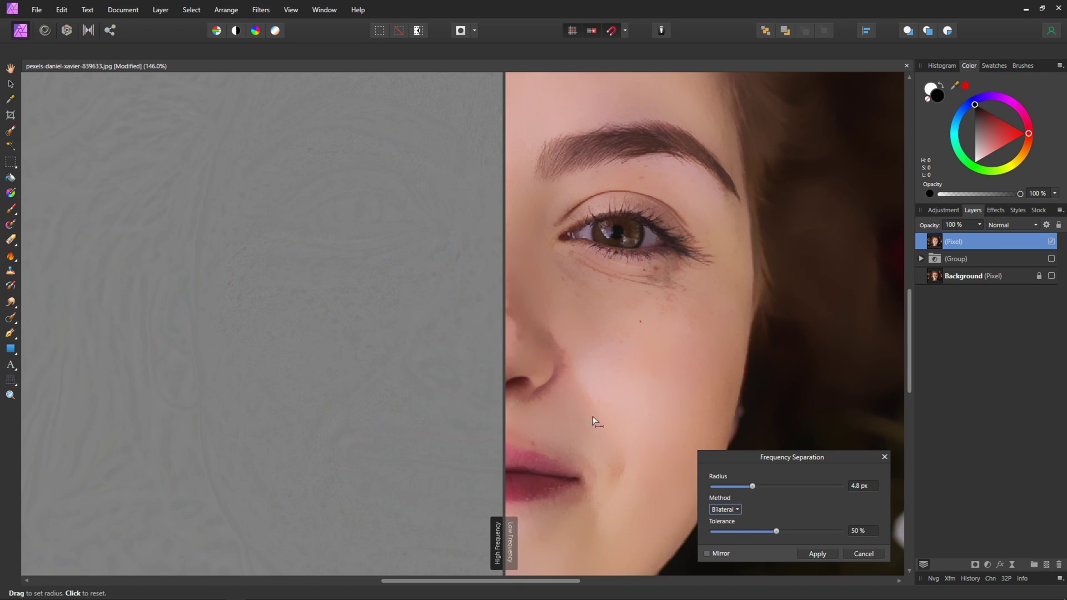
{"action": "scroll", "coordinate": [573, 478], "scroll_direction": "down", "scroll_amount": 3}
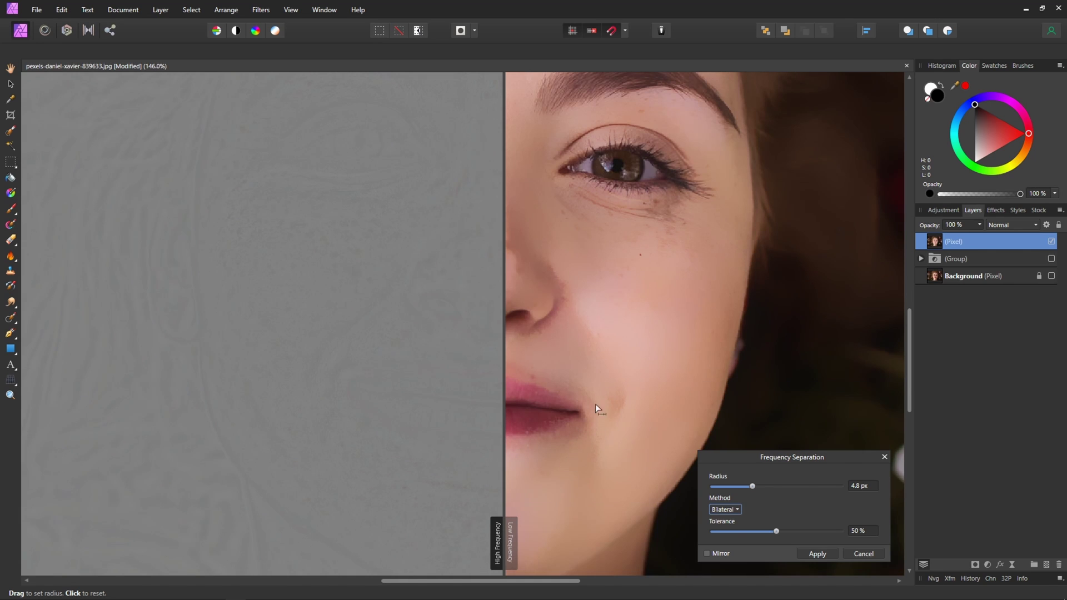
{"action": "left_click", "coordinate": [726, 510]}
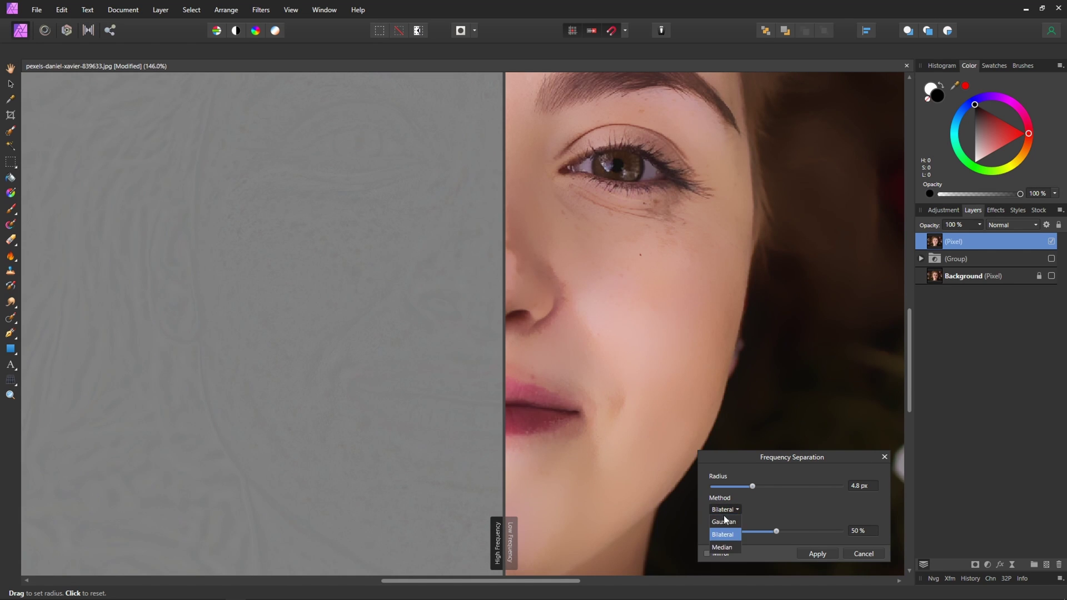
{"action": "left_click", "coordinate": [724, 544]}
{"action": "scroll", "coordinate": [635, 428], "scroll_direction": "up", "scroll_amount": 4}
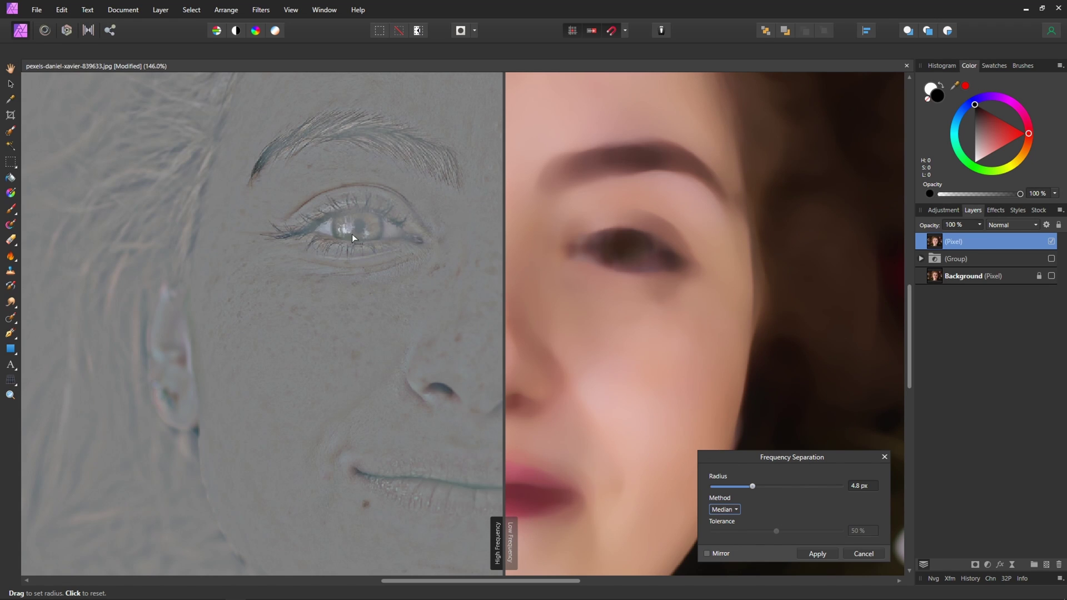
{"action": "scroll", "coordinate": [434, 308], "scroll_direction": "up", "scroll_amount": 1}
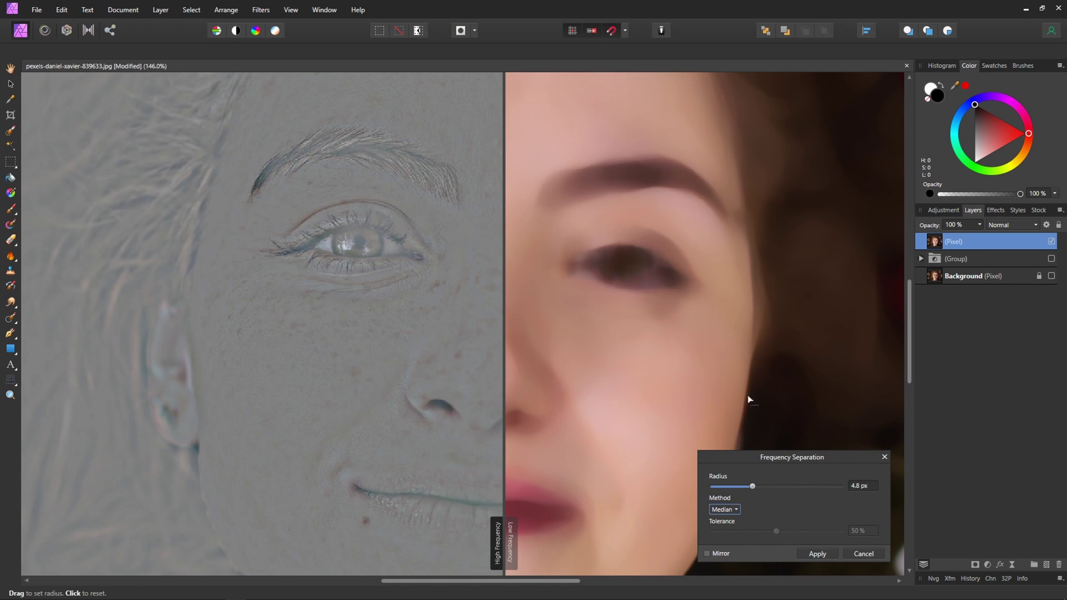
{"action": "left_click_drag", "start_coordinate": [753, 489], "coordinate": [747, 491]}
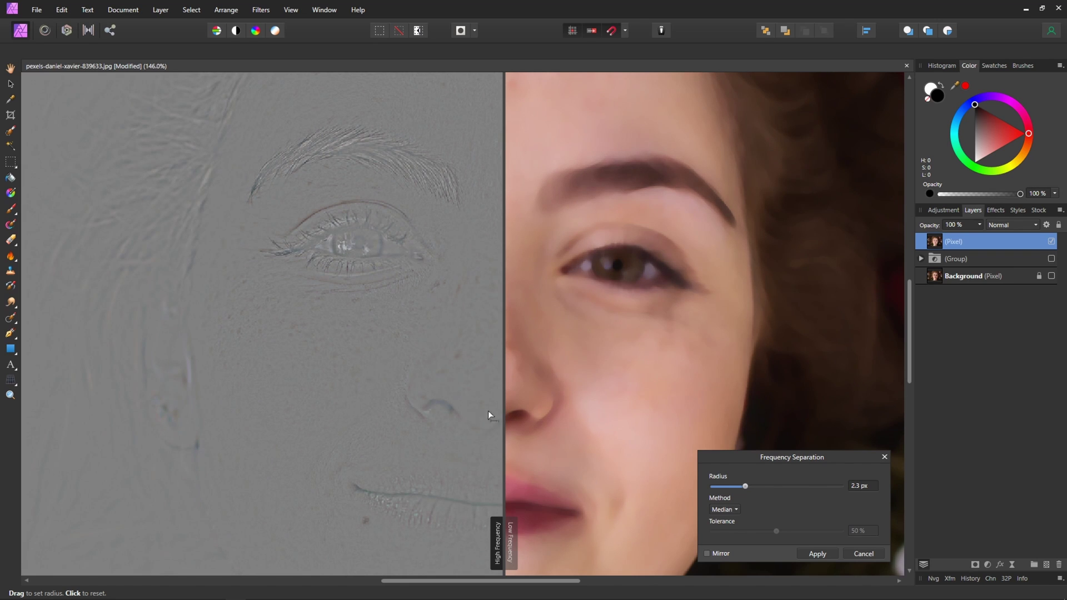
Apply the frequency separation, creating High and Low Frequency pixel layers.
{"action": "left_click", "coordinate": [816, 554]}
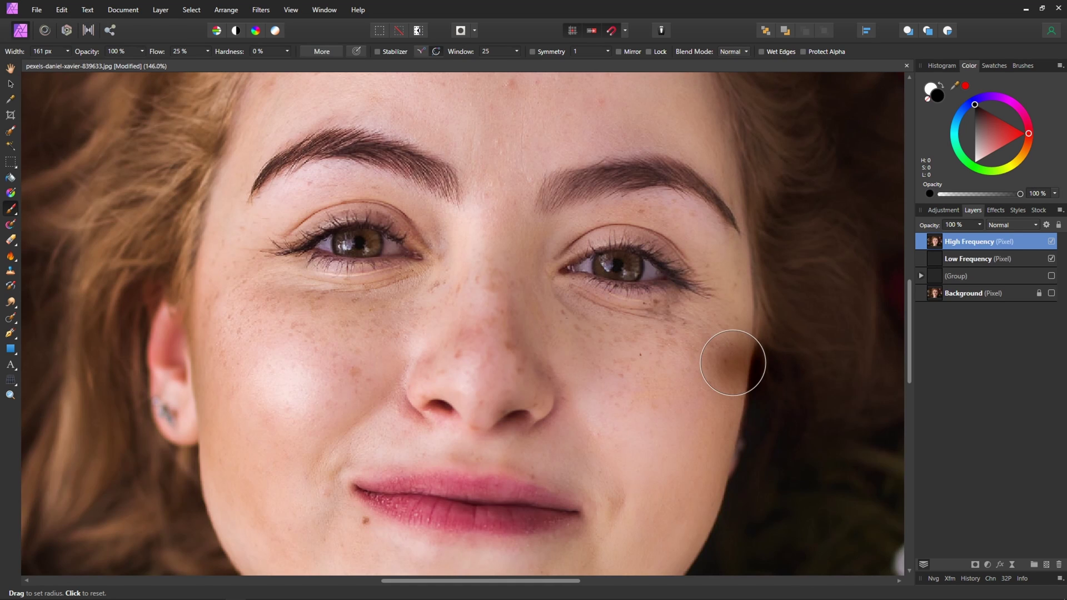
{"action": "scroll", "coordinate": [618, 330], "scroll_direction": "down", "scroll_amount": 3}
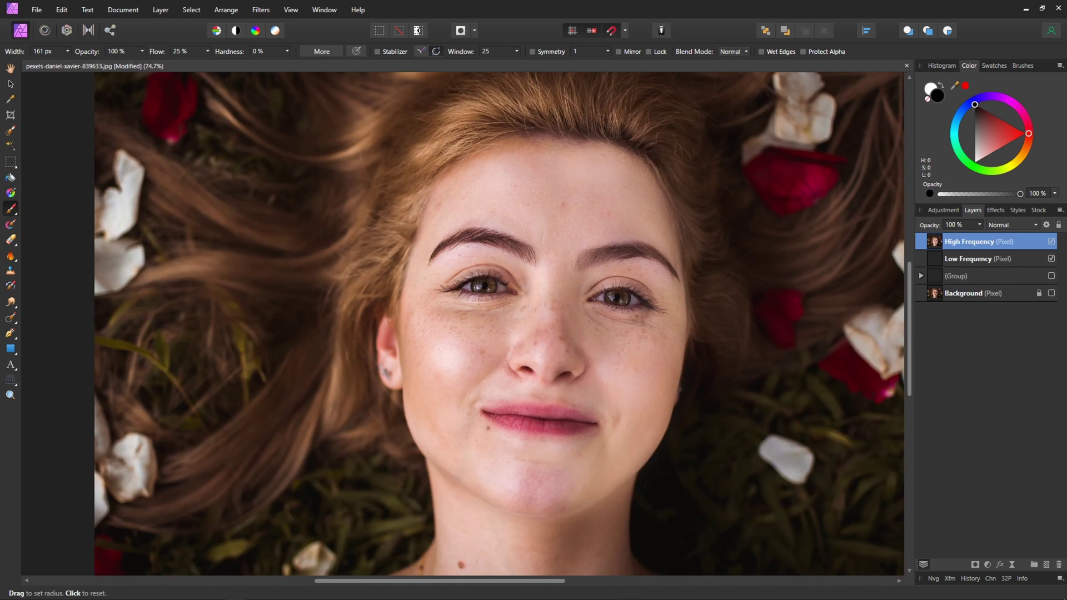
{"action": "left_click", "coordinate": [11, 83]}
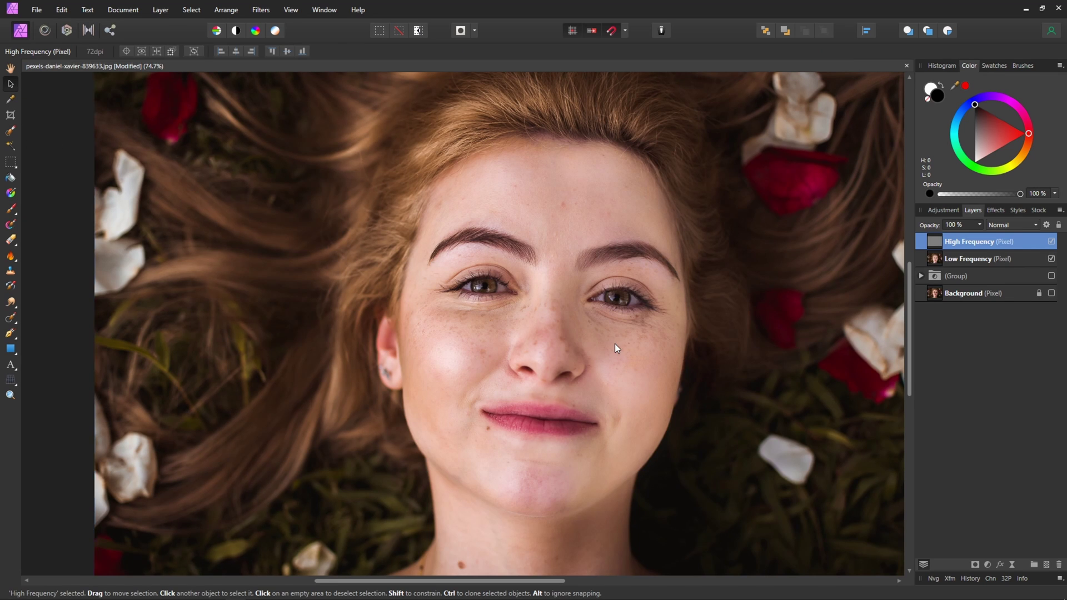
{"action": "left_click_drag", "start_coordinate": [613, 344], "coordinate": [542, 345]}
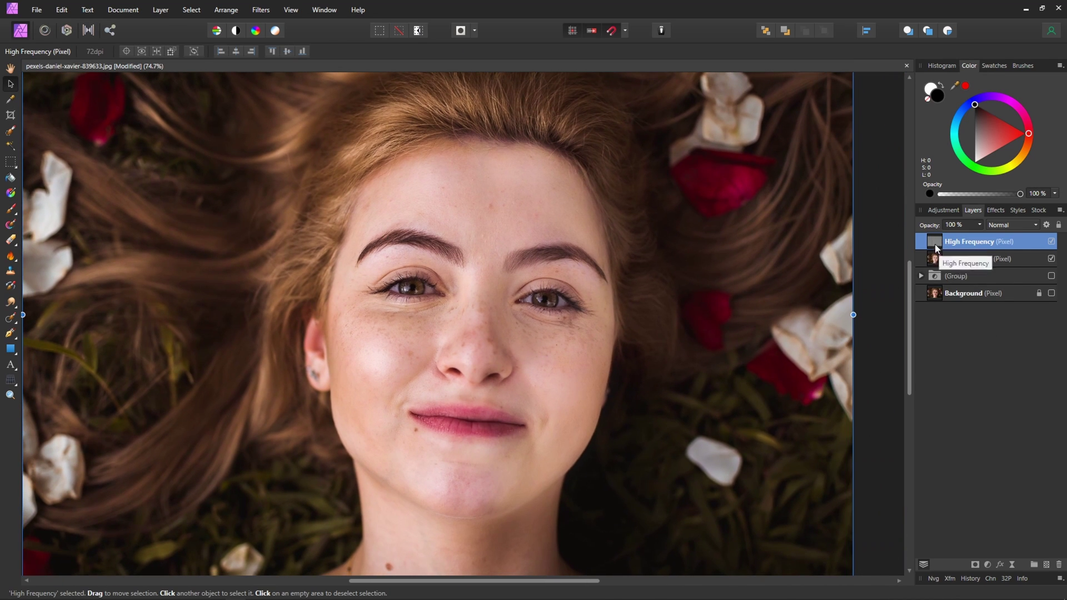
Compare the frequency layers by toggling their visibility, then blend High Frequency in Linear Light.
{"action": "left_click", "coordinate": [1052, 241]}
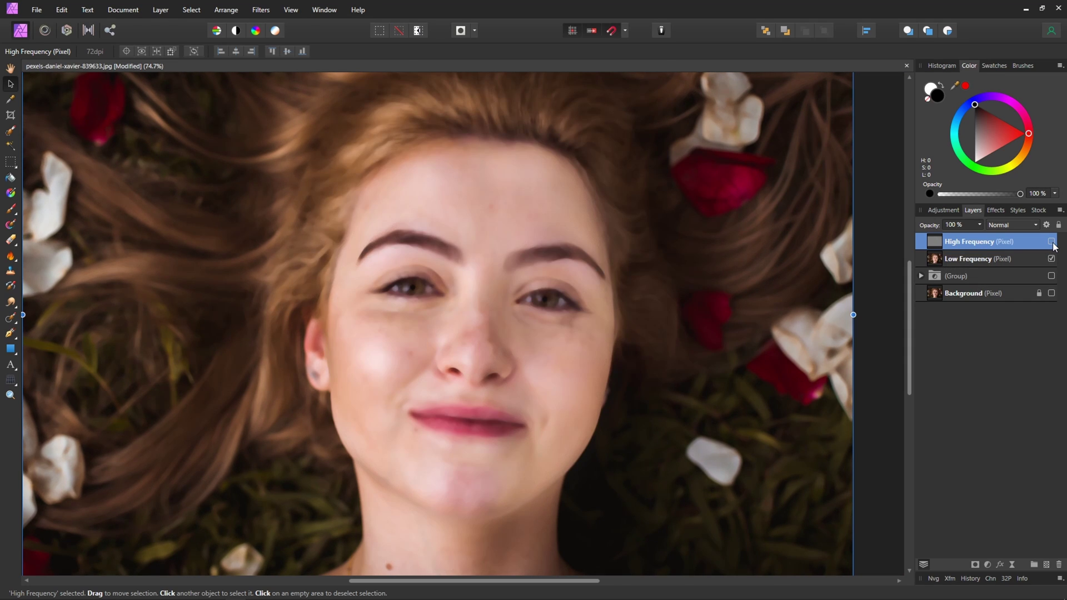
{"action": "left_click", "coordinate": [1052, 259]}
{"action": "left_click", "coordinate": [1052, 260]}
{"action": "left_click", "coordinate": [1053, 243]}
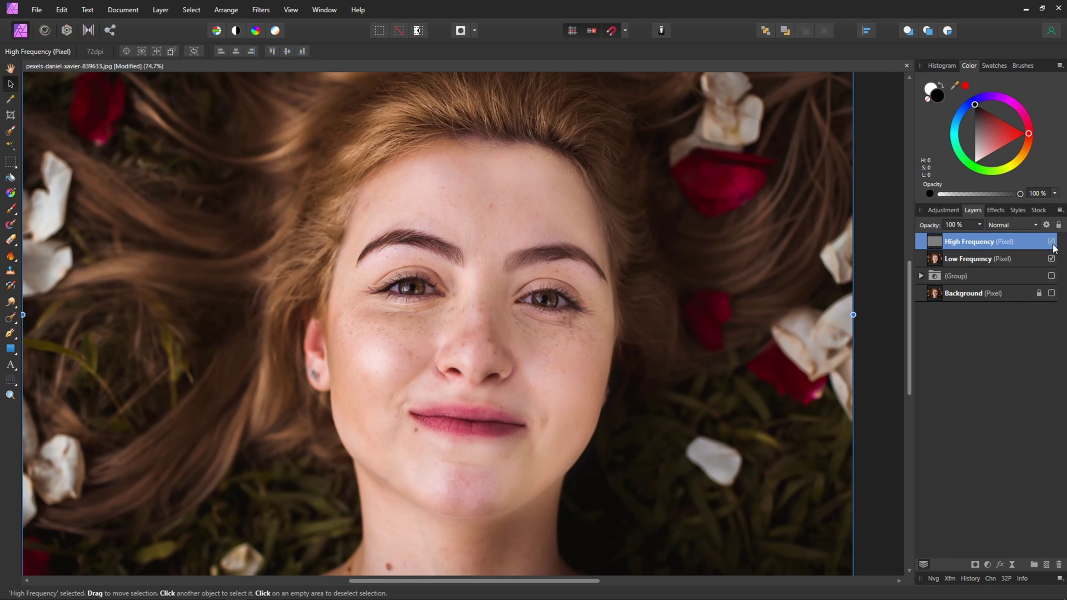
{"action": "key", "text": "shift+alt+j"}
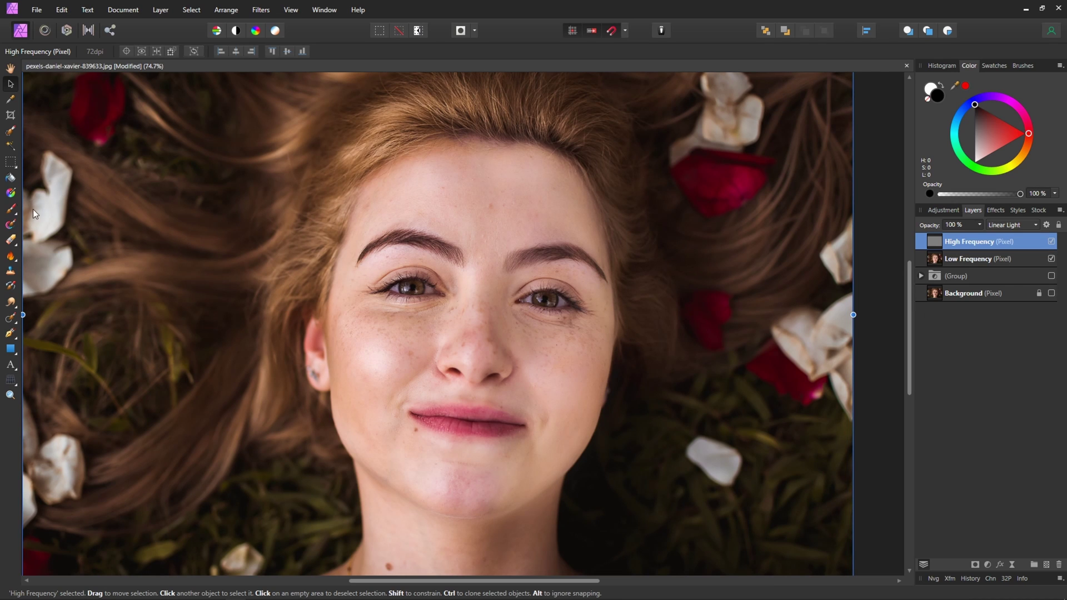
{"action": "left_click", "coordinate": [13, 318]}
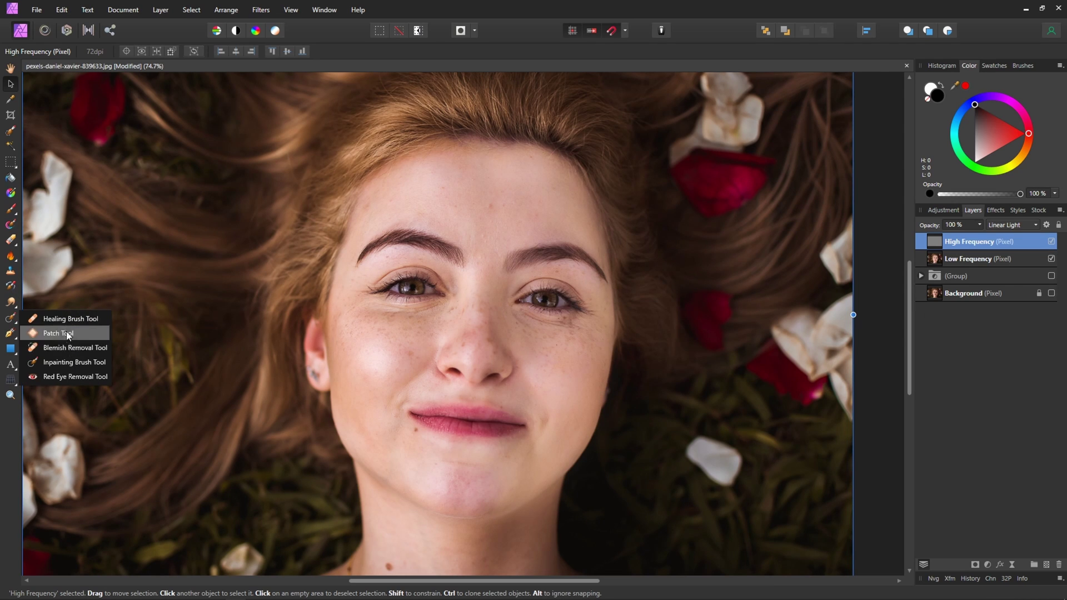
Heal the lower-lip blemish, then clone chin skin tone across the lips on Low Frequency.
{"action": "left_click", "coordinate": [68, 318]}
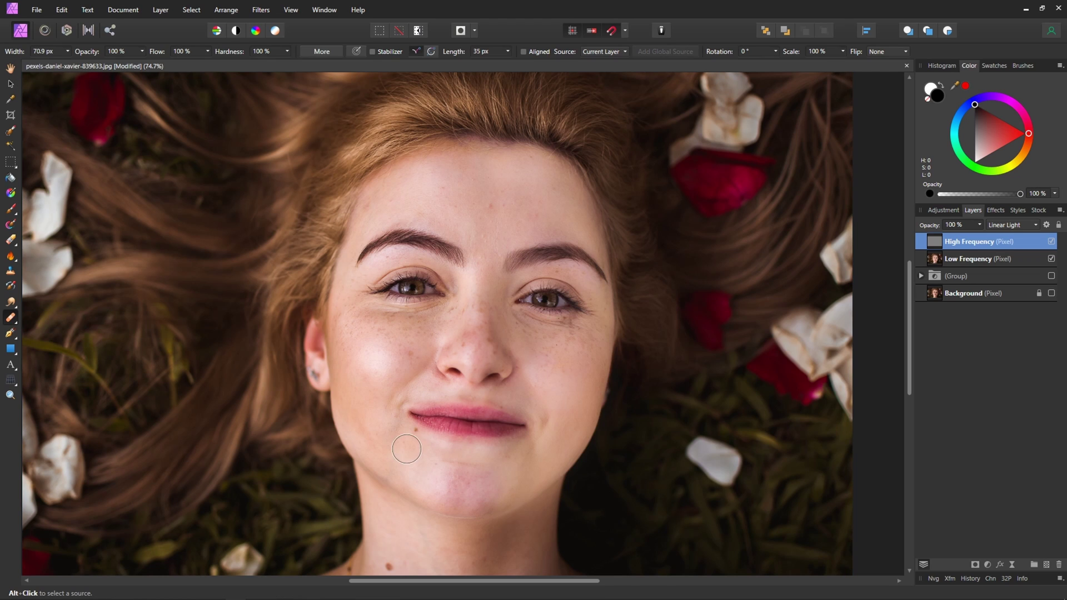
{"action": "left_click", "coordinate": [426, 430]}
{"action": "key", "text": "bracketright"}
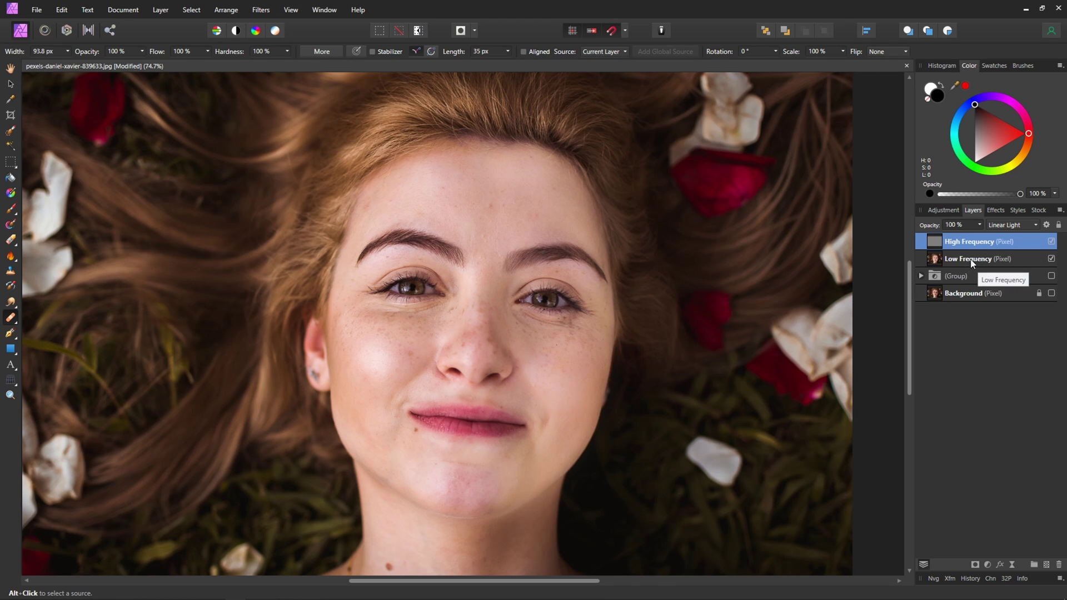
{"action": "left_click", "coordinate": [1006, 263]}
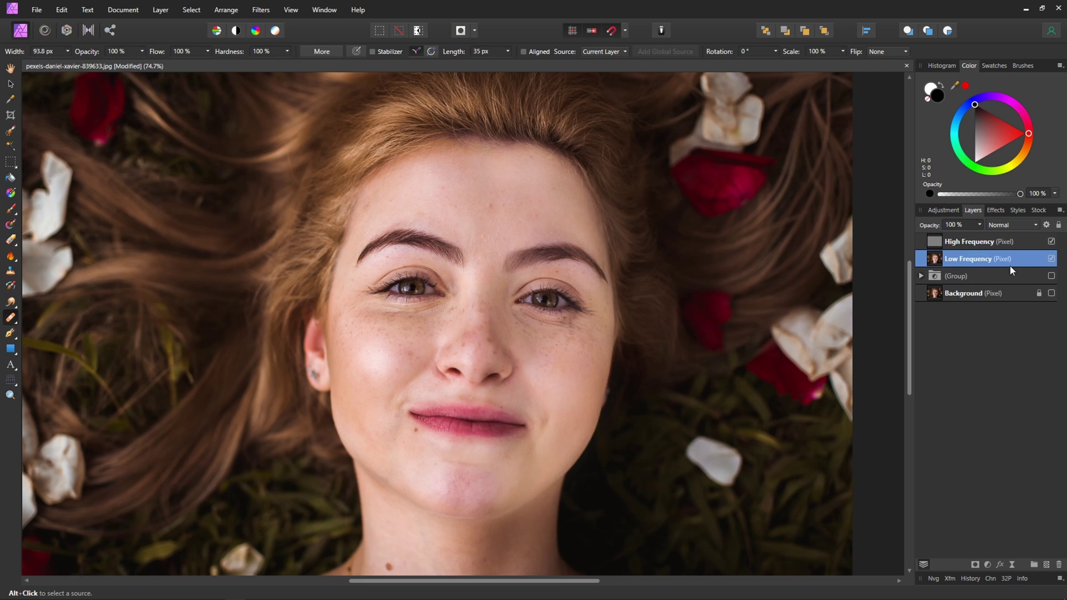
{"action": "left_click", "coordinate": [412, 459], "text": "alt"}
{"action": "mouse_move", "coordinate": [417, 422]}
{"action": "left_mouse_down"}
{"action": "mouse_move", "coordinate": [517, 421]}
{"action": "mouse_move", "coordinate": [487, 431]}
{"action": "mouse_move", "coordinate": [421, 423]}
{"action": "mouse_move", "coordinate": [486, 417]}
{"action": "mouse_move", "coordinate": [408, 422]}
{"action": "mouse_move", "coordinate": [494, 426]}
{"action": "mouse_move", "coordinate": [422, 408]}
{"action": "mouse_move", "coordinate": [518, 416]}
{"action": "mouse_move", "coordinate": [425, 439]}
{"action": "mouse_move", "coordinate": [521, 434]}
{"action": "mouse_move", "coordinate": [432, 420]}
{"action": "mouse_move", "coordinate": [533, 425]}
{"action": "left_mouse_up"}
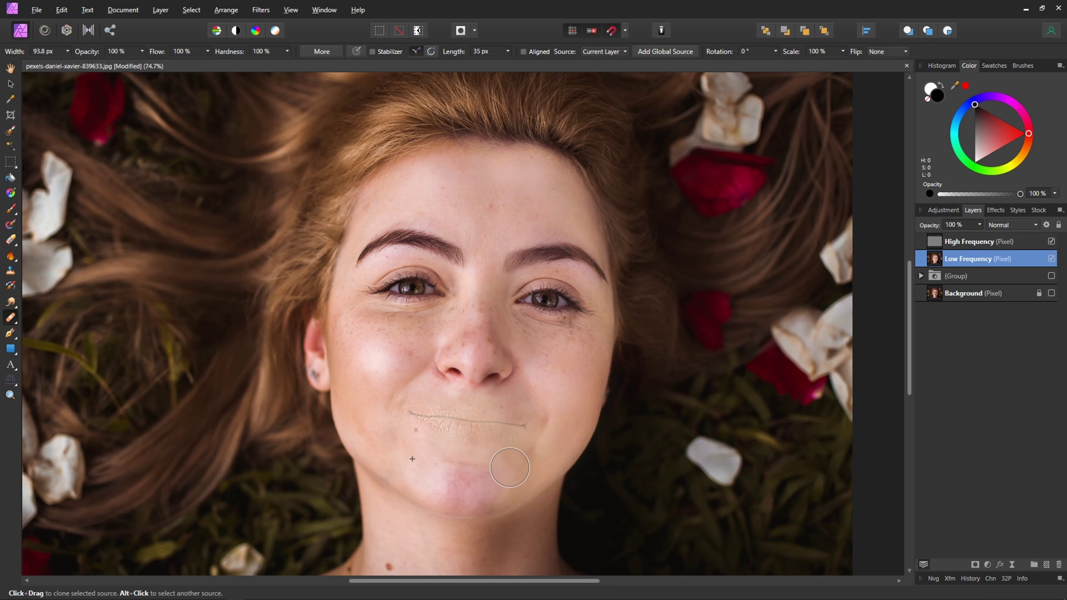
Hide High Frequency to inspect the colour and undo the stray clone smudge.
{"action": "scroll", "coordinate": [514, 472], "scroll_direction": "up", "scroll_amount": 4}
{"action": "scroll", "coordinate": [408, 444], "scroll_direction": "up", "scroll_amount": 2}
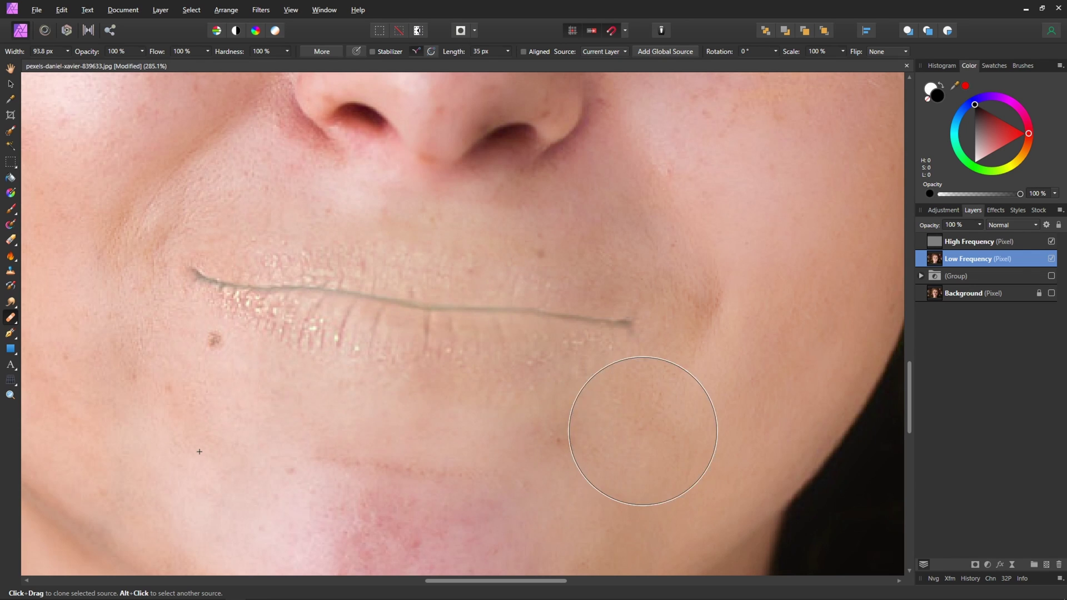
{"action": "left_click", "coordinate": [1052, 242]}
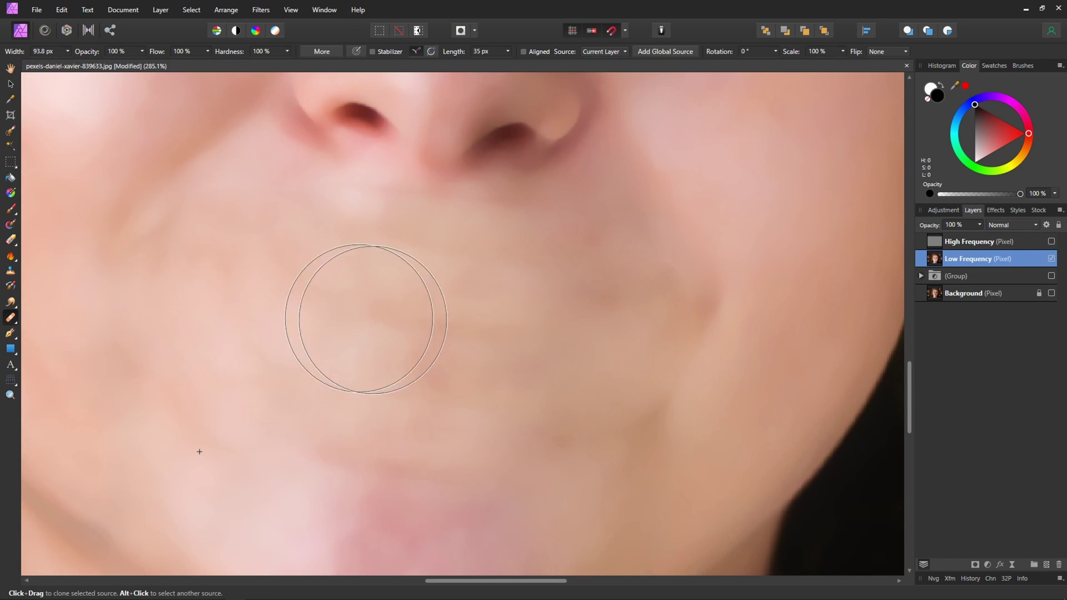
{"action": "scroll", "coordinate": [569, 470], "scroll_direction": "down", "scroll_amount": 3}
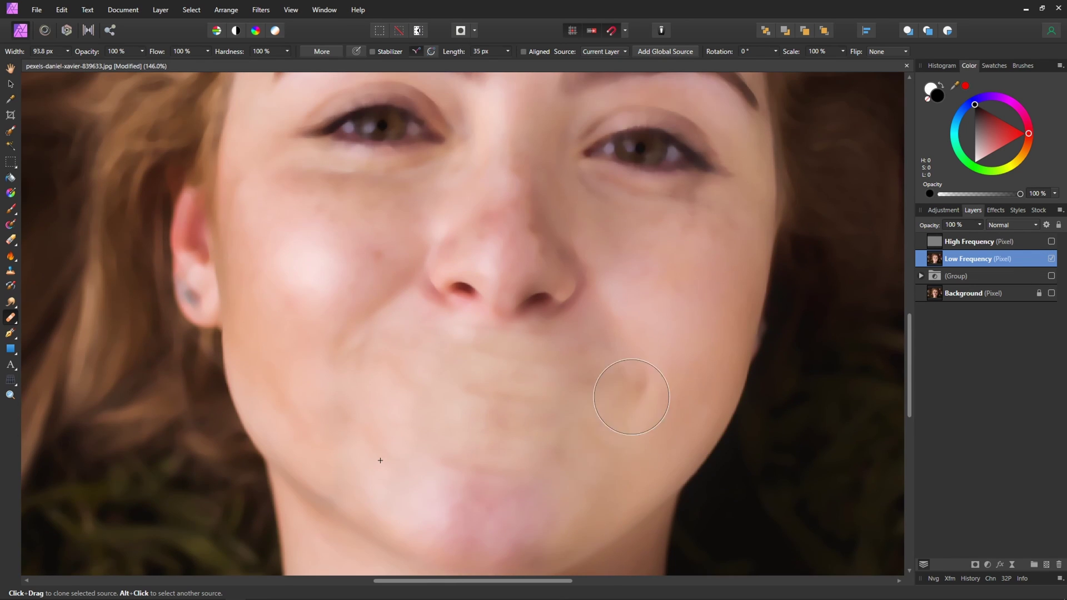
{"action": "left_click_drag", "start_coordinate": [632, 397], "coordinate": [714, 357]}
{"action": "key", "text": "ctrl+z"}
{"action": "left_click", "coordinate": [640, 389]}
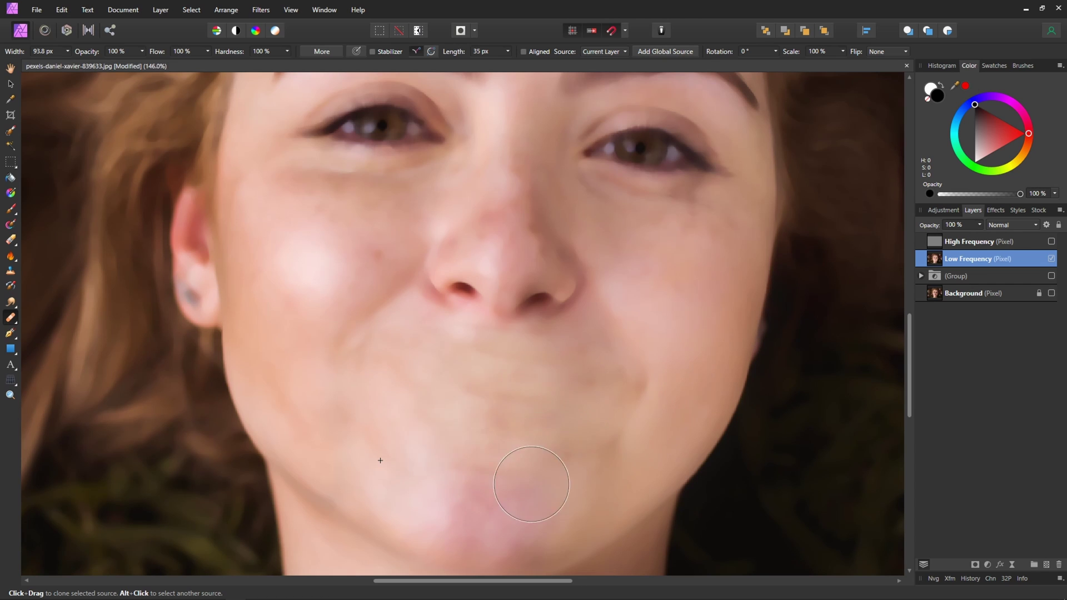
Show High Frequency again and toggle Low Frequency off and on to compare.
{"action": "left_click", "coordinate": [1051, 241]}
{"action": "left_click", "coordinate": [1052, 259]}
{"action": "left_click", "coordinate": [1052, 259]}
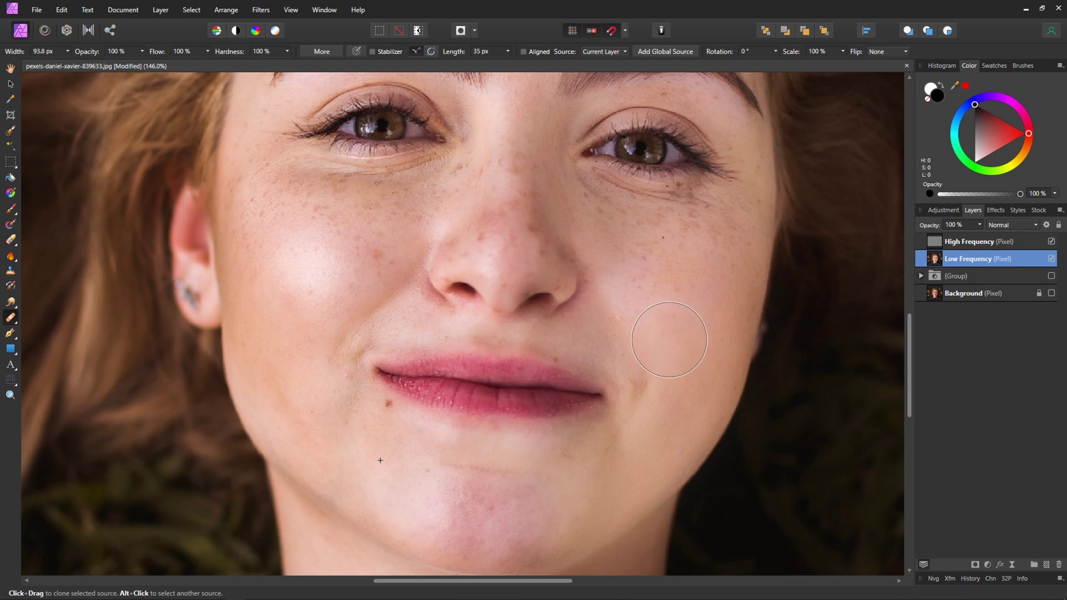
{"action": "scroll", "coordinate": [655, 334], "scroll_direction": "down", "scroll_amount": 2}
Hide the High Frequency layer and switch to the Move tool.
{"action": "scroll", "coordinate": [791, 266], "scroll_direction": "up", "scroll_amount": 2}
{"action": "scroll", "coordinate": [821, 357], "scroll_direction": "right", "scroll_amount": 3}
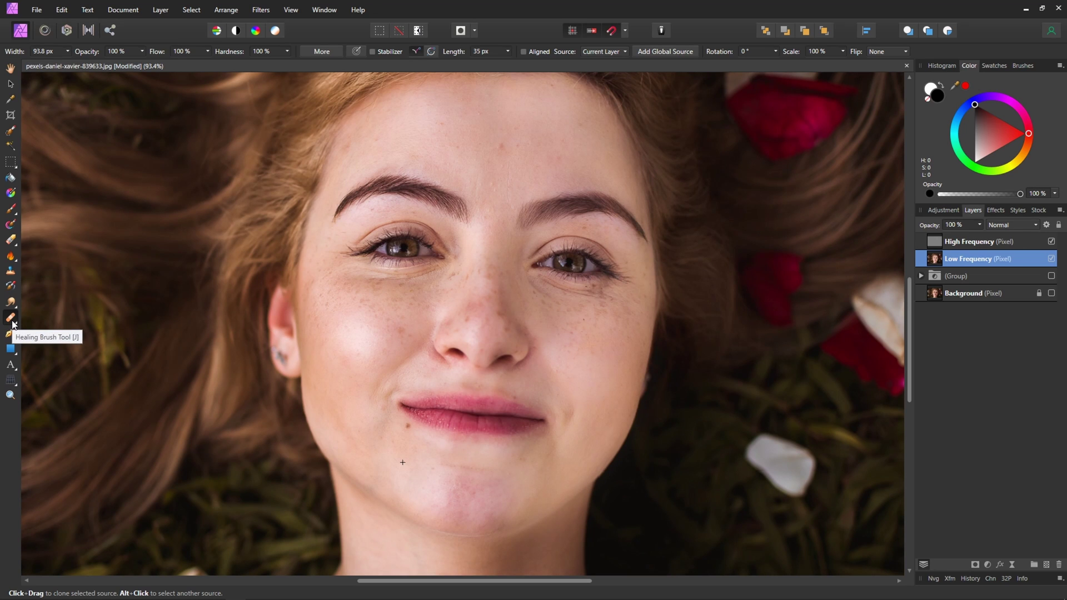
{"action": "left_click", "coordinate": [1052, 241]}
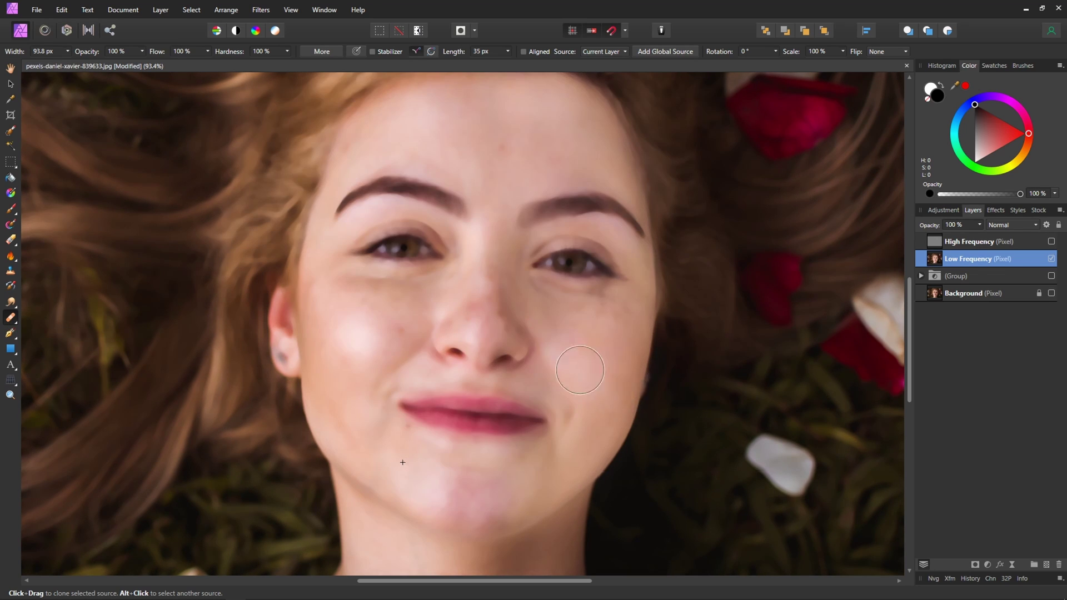
{"action": "left_click", "coordinate": [10, 83]}
{"action": "scroll", "coordinate": [523, 398], "scroll_direction": "up", "scroll_amount": 3}
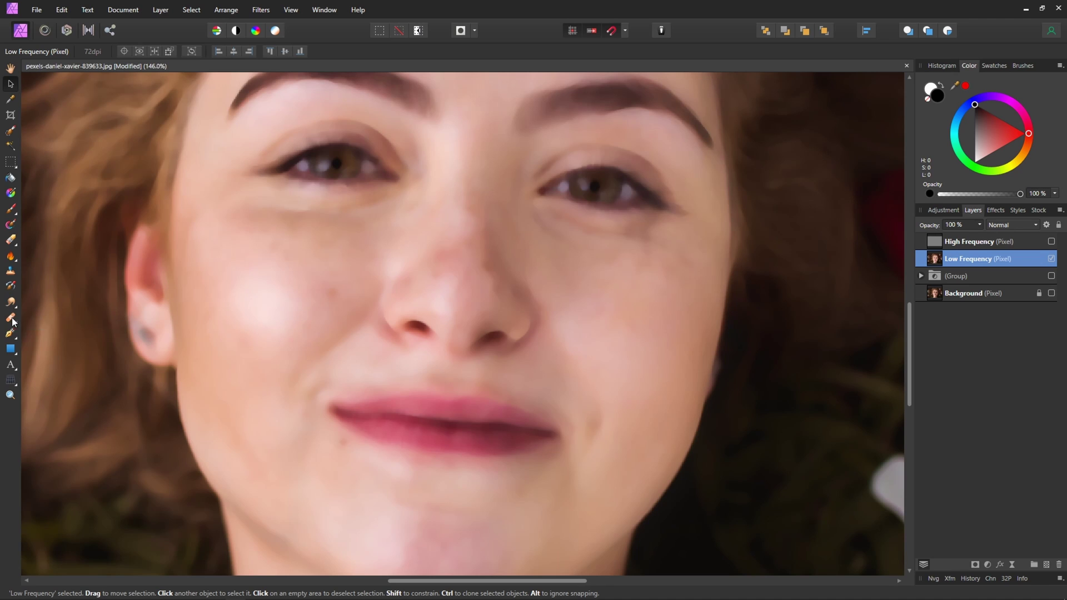
Heal the skin beside the left mouth corner with a smaller Healing Brush, then widen it to 44.7 px.
{"action": "left_click", "coordinate": [11, 316]}
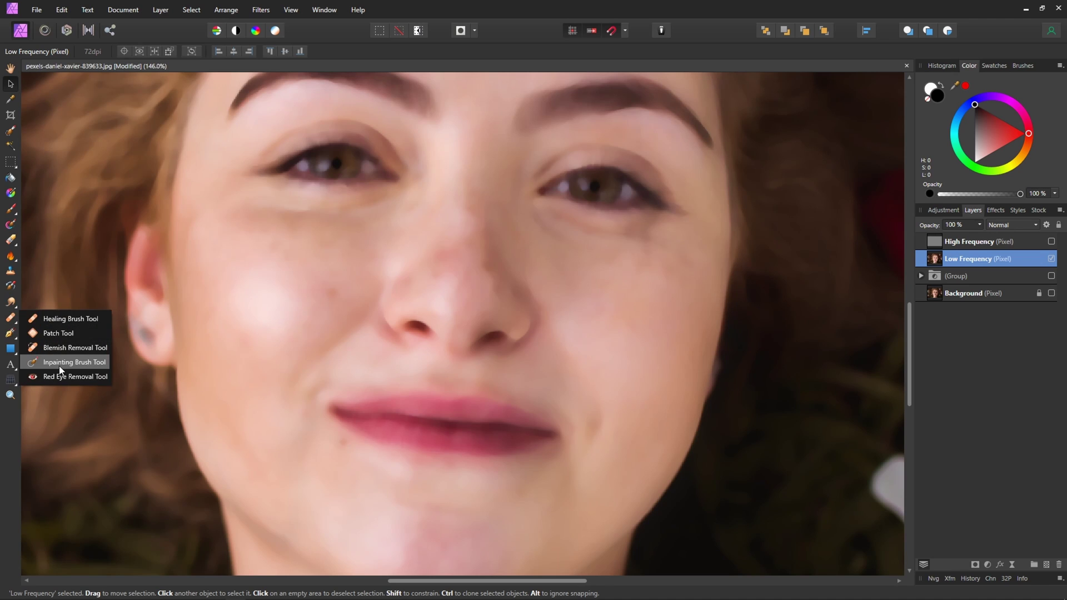
{"action": "left_click", "coordinate": [61, 319]}
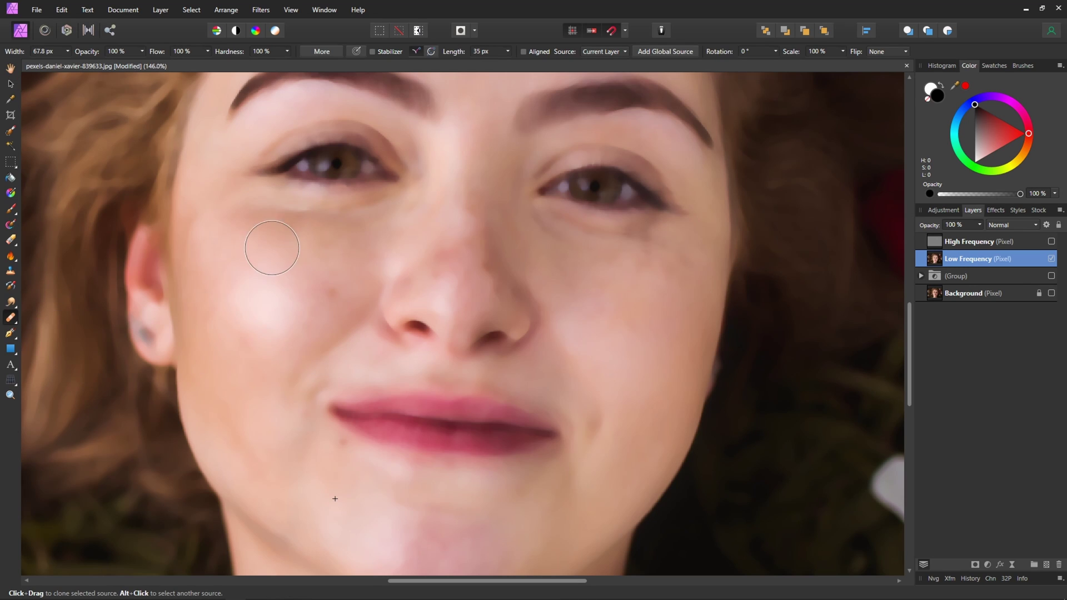
{"action": "key", "text": "bracketleft"}
{"action": "key", "text": "bracketleft"}
{"action": "key", "text": "bracketleft"}
{"action": "key", "text": "bracketleft"}
{"action": "key", "text": "bracketleft"}
{"action": "left_click", "coordinate": [355, 300], "text": "alt"}
{"action": "left_click", "coordinate": [327, 360], "text": "alt"}
{"action": "mouse_move", "coordinate": [317, 376]}
{"action": "left_mouse_down"}
{"action": "mouse_move", "coordinate": [313, 407]}
{"action": "mouse_move", "coordinate": [317, 376]}
{"action": "left_mouse_up"}
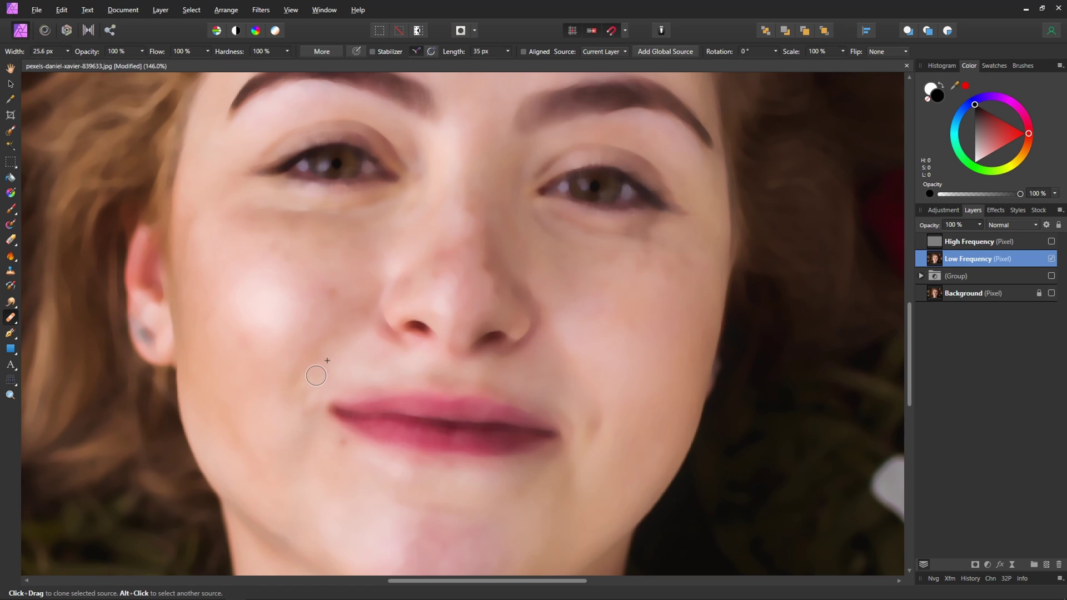
{"action": "left_click", "coordinate": [455, 289], "text": "alt"}
{"action": "key", "text": "bracketright"}
{"action": "key", "text": "bracketright"}
{"action": "key", "text": "bracketright"}
{"action": "key", "text": "bracketright"}
{"action": "scroll", "coordinate": [544, 246], "scroll_direction": "up", "scroll_amount": 2}
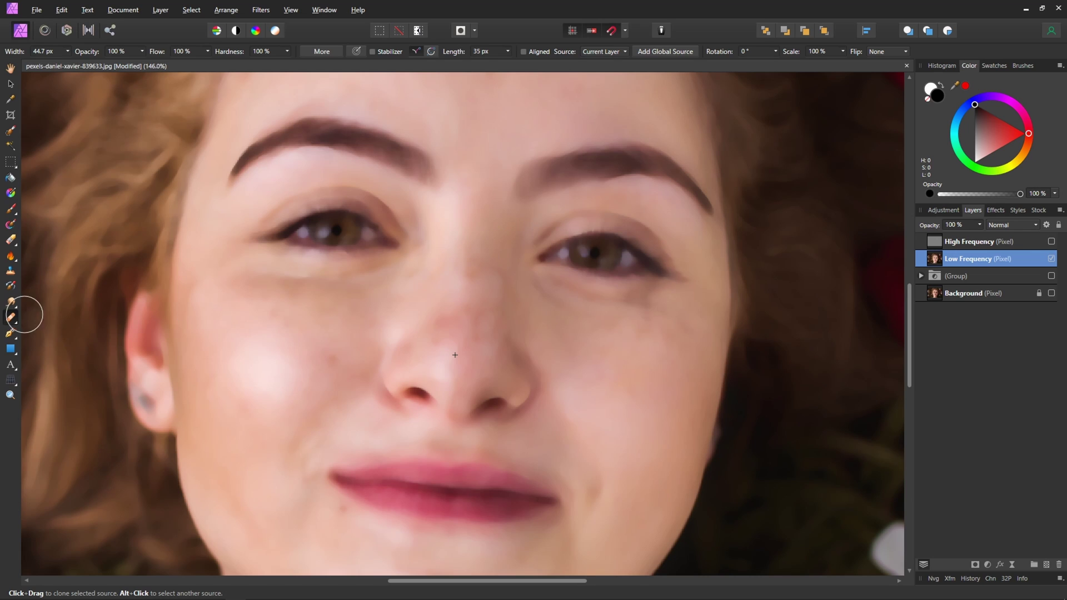
Inpaint the nose bridge and the area beside the left nostril with a smaller Inpainting Brush.
{"action": "left_click", "coordinate": [12, 320]}
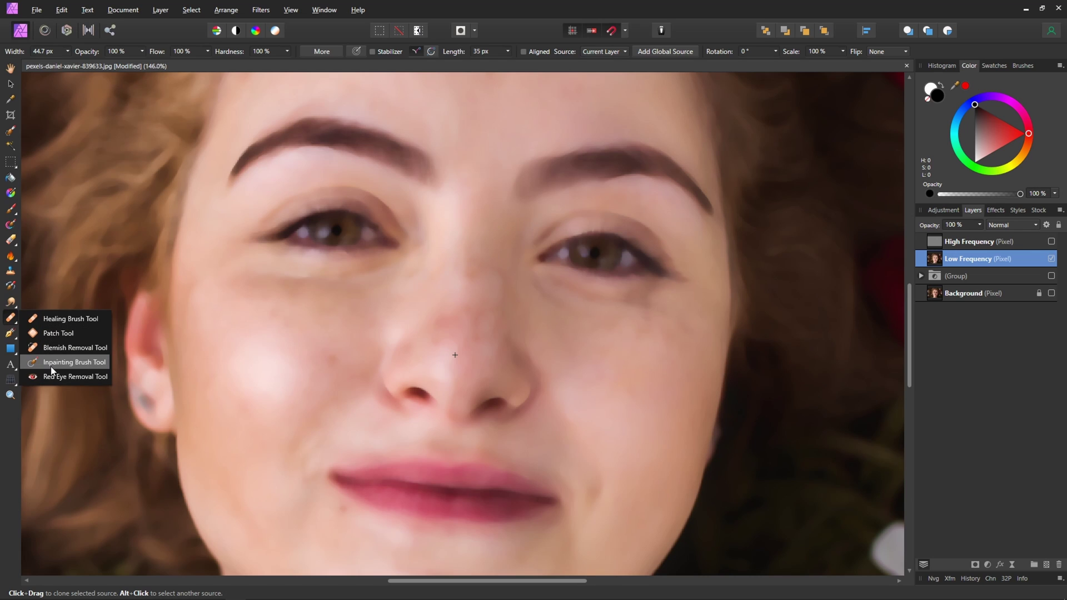
{"action": "left_click", "coordinate": [51, 365]}
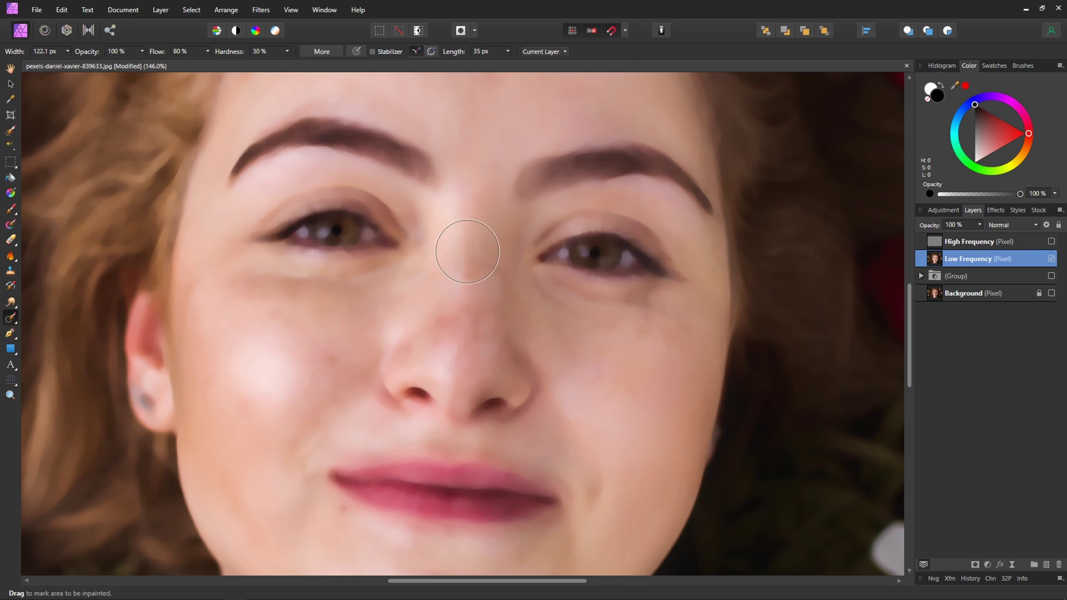
{"action": "key", "text": "["}
{"action": "key", "text": "["}
{"action": "key", "text": "["}
{"action": "left_click", "coordinate": [477, 233]}
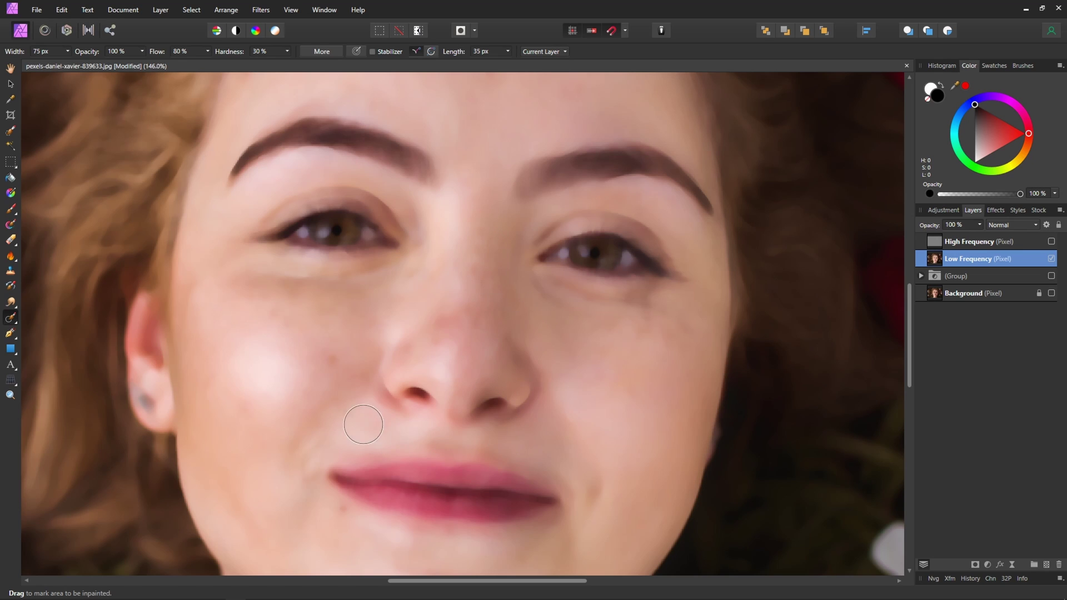
{"action": "key", "text": "bracketleft"}
{"action": "key", "text": "bracketleft"}
{"action": "key", "text": "bracketleft"}
{"action": "left_click_drag", "start_coordinate": [389, 410], "coordinate": [380, 403]}
Show High Frequency again and select the Smudge Brush at 188.9 px, 50% strength.
{"action": "left_click", "coordinate": [10, 318]}
{"action": "left_click", "coordinate": [55, 320]}
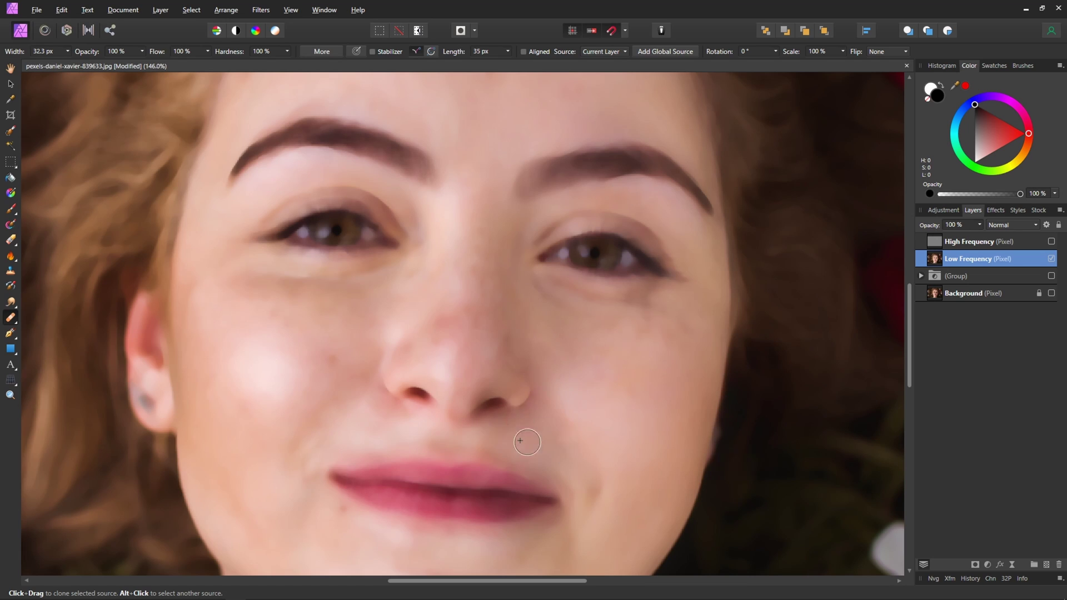
{"action": "scroll", "coordinate": [580, 489], "scroll_direction": "up", "scroll_amount": 3}
{"action": "scroll", "coordinate": [626, 390], "scroll_direction": "down", "scroll_amount": 7}
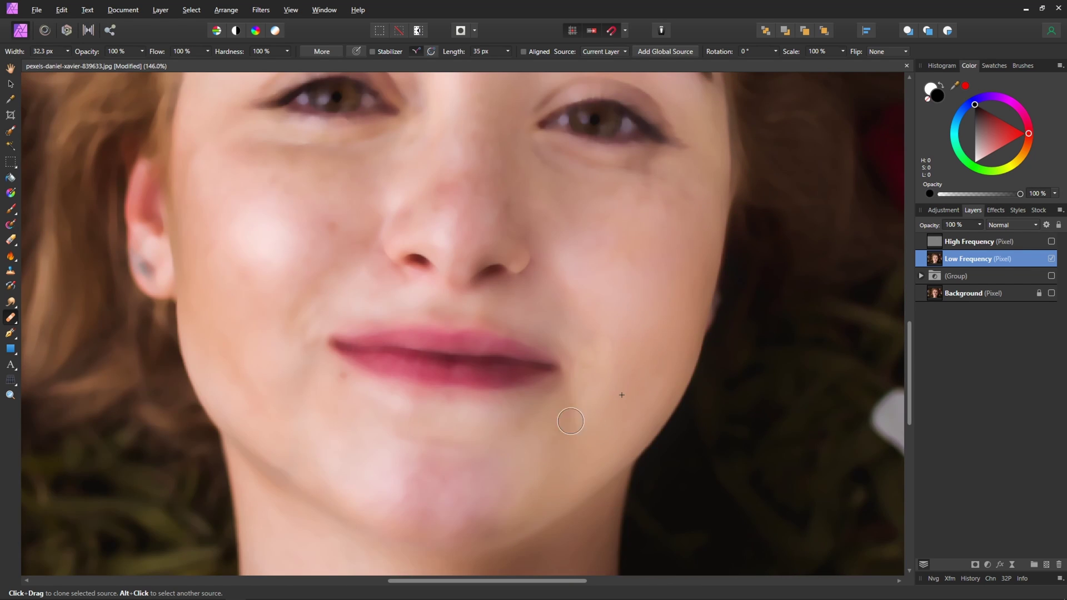
{"action": "scroll", "coordinate": [500, 472], "scroll_direction": "down", "scroll_amount": 3, "text": "ctrl"}
{"action": "scroll", "coordinate": [392, 406], "scroll_direction": "up", "scroll_amount": 3}
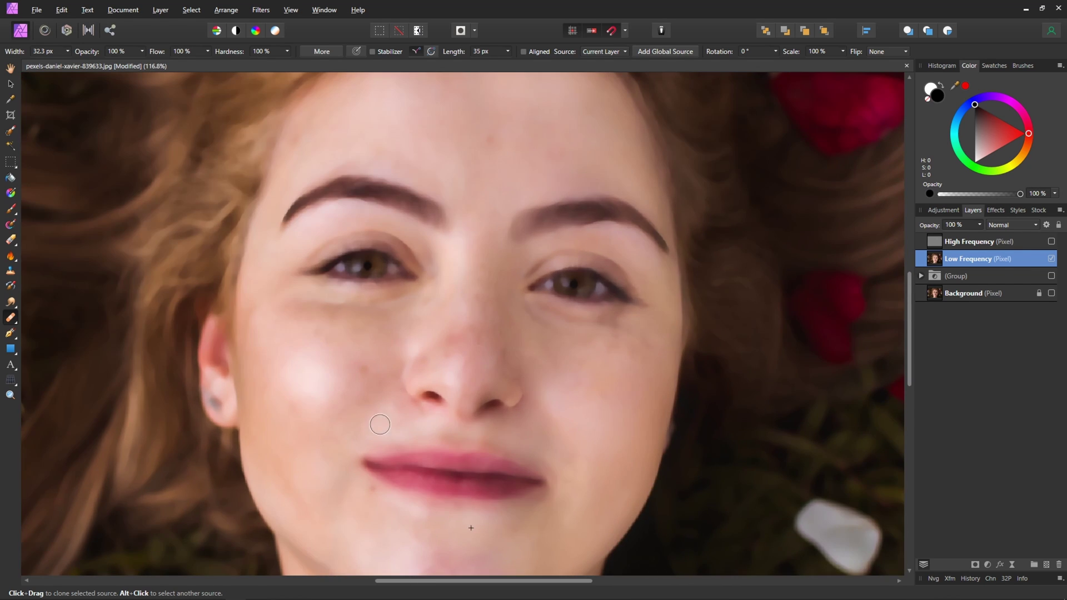
{"action": "scroll", "coordinate": [436, 356], "scroll_direction": "down", "scroll_amount": 3, "text": "ctrl"}
{"action": "scroll", "coordinate": [462, 417], "scroll_direction": "up", "scroll_amount": 2, "text": "ctrl"}
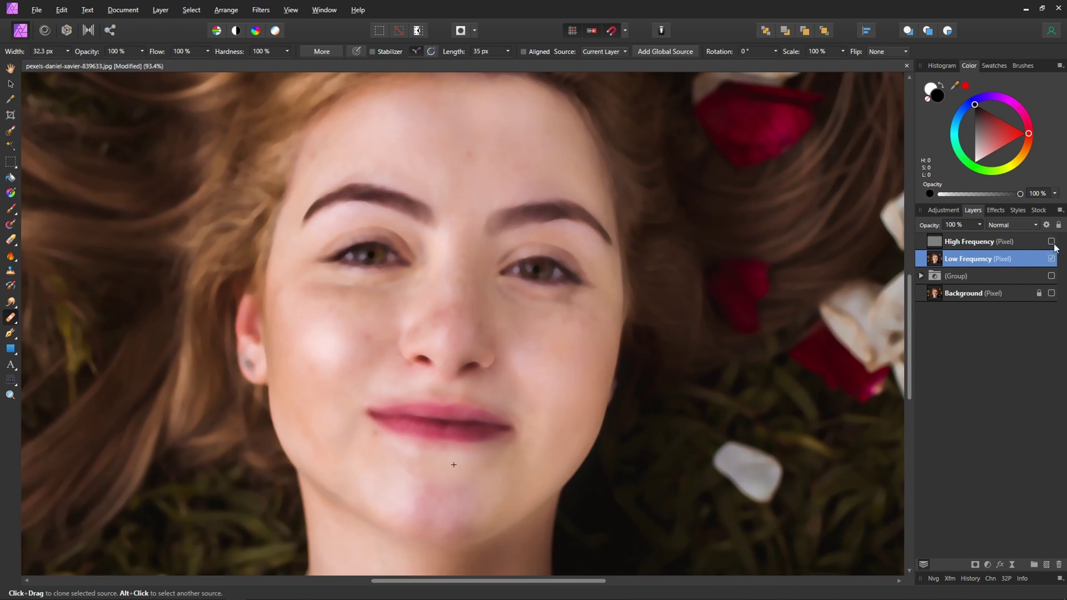
{"action": "left_click", "coordinate": [1051, 241]}
{"action": "scroll", "coordinate": [655, 366], "scroll_direction": "down", "scroll_amount": 2, "text": "ctrl"}
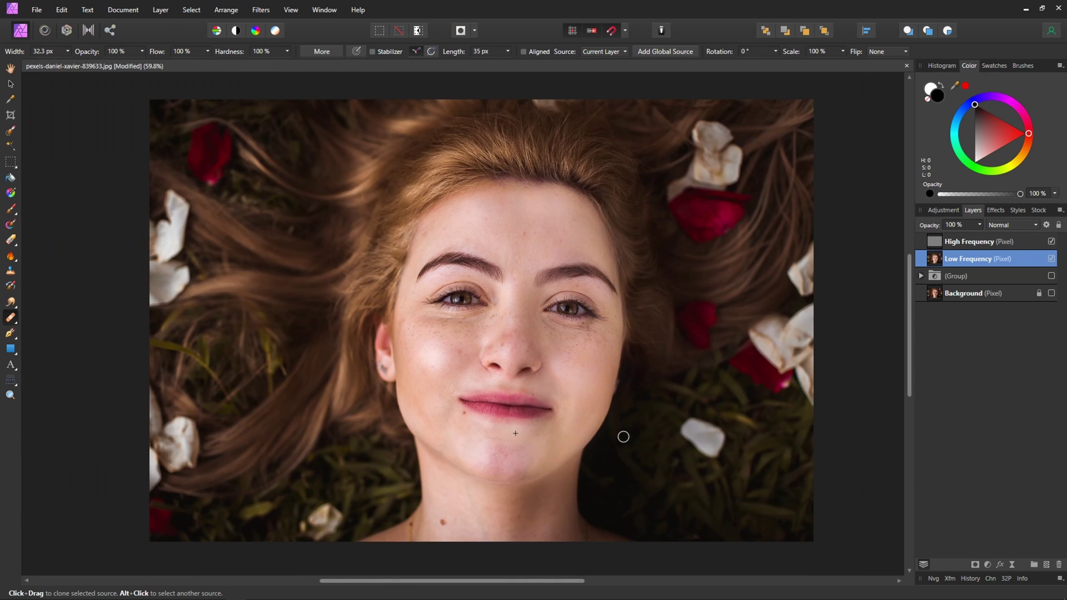
{"action": "scroll", "coordinate": [638, 400], "scroll_direction": "up", "scroll_amount": 1, "text": "ctrl"}
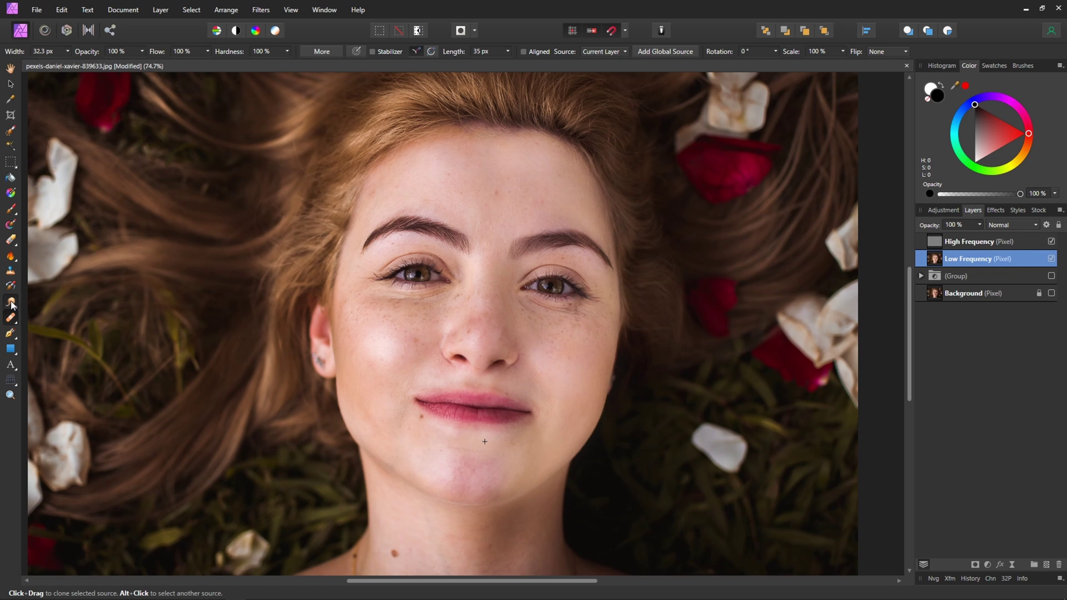
{"action": "key", "text": "s"}
{"action": "scroll", "coordinate": [538, 467], "scroll_direction": "up", "scroll_amount": 1, "text": "ctrl"}
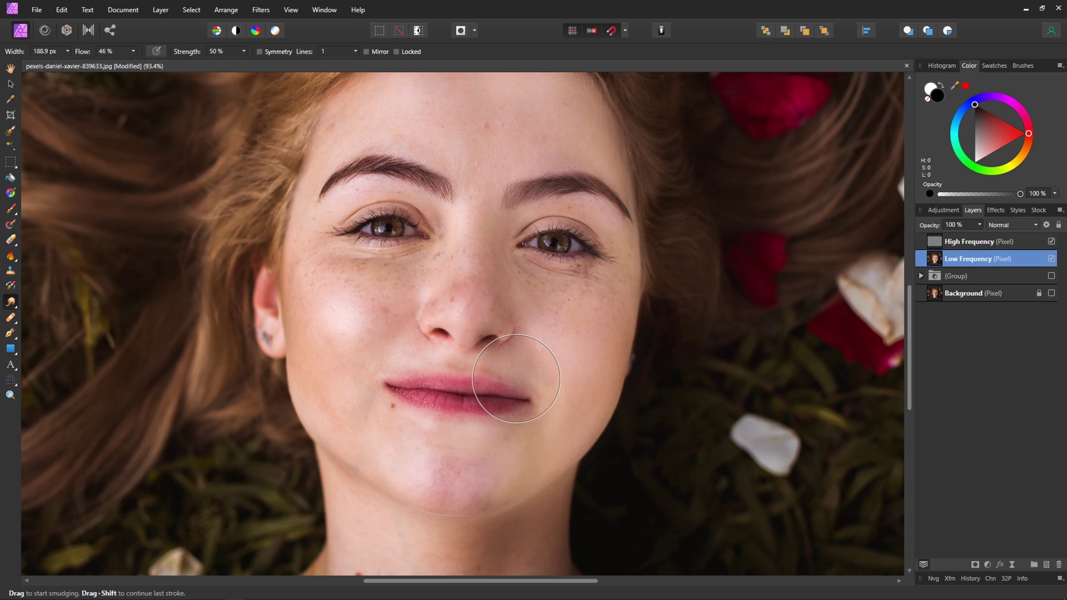
Smudge the chin skin smoother with a progressively smaller Smudge Brush.
{"action": "scroll", "coordinate": [516, 379], "scroll_direction": "down", "scroll_amount": 6}
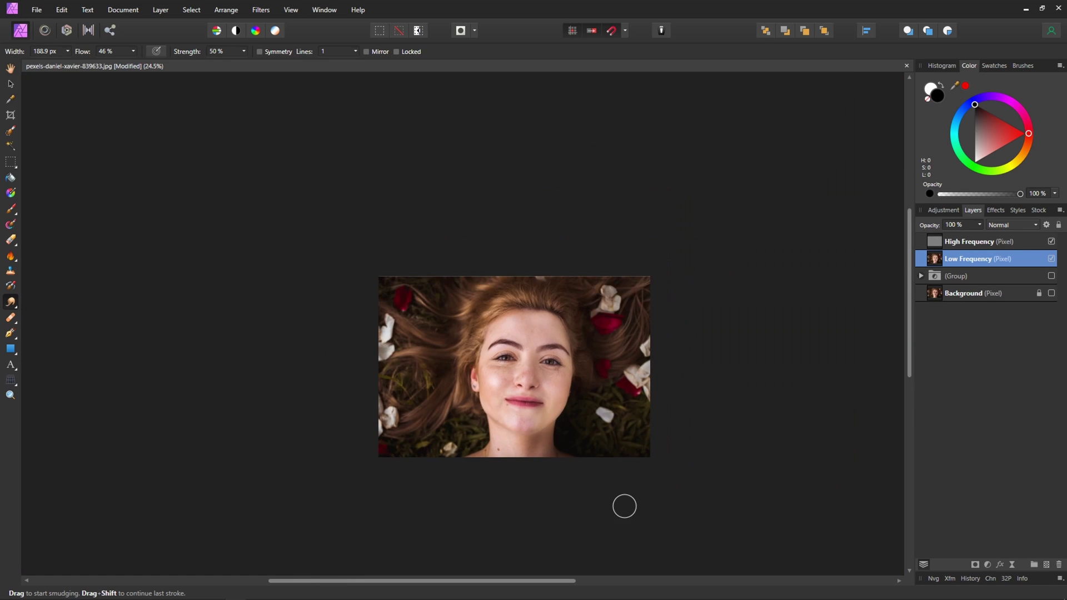
{"action": "scroll", "coordinate": [569, 455], "scroll_direction": "up", "scroll_amount": 6}
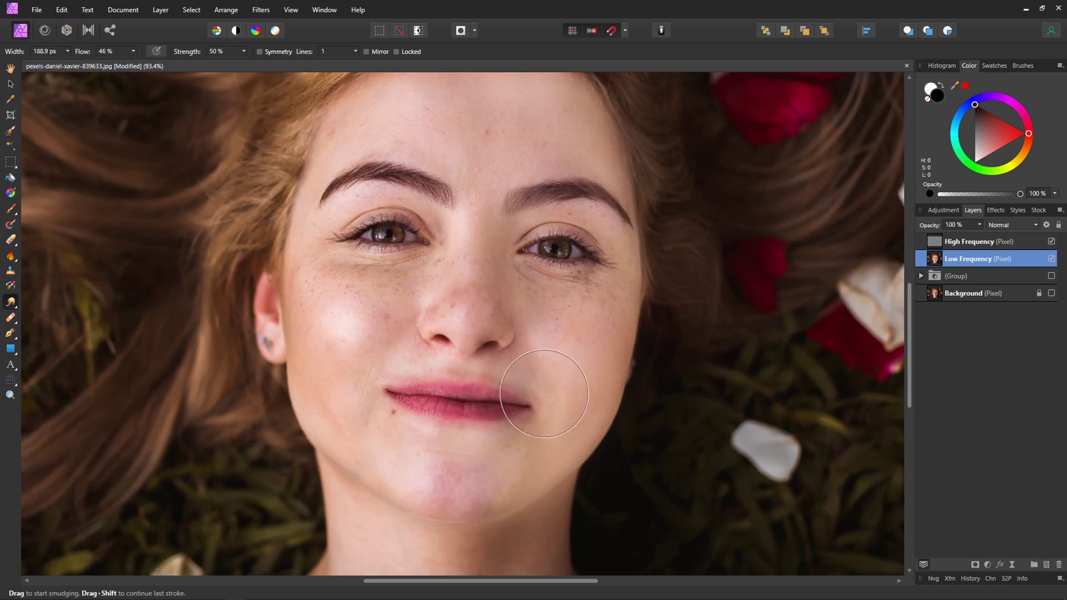
{"action": "scroll", "coordinate": [483, 490], "scroll_direction": "up", "scroll_amount": 1}
{"action": "key", "text": "bracketleft"}
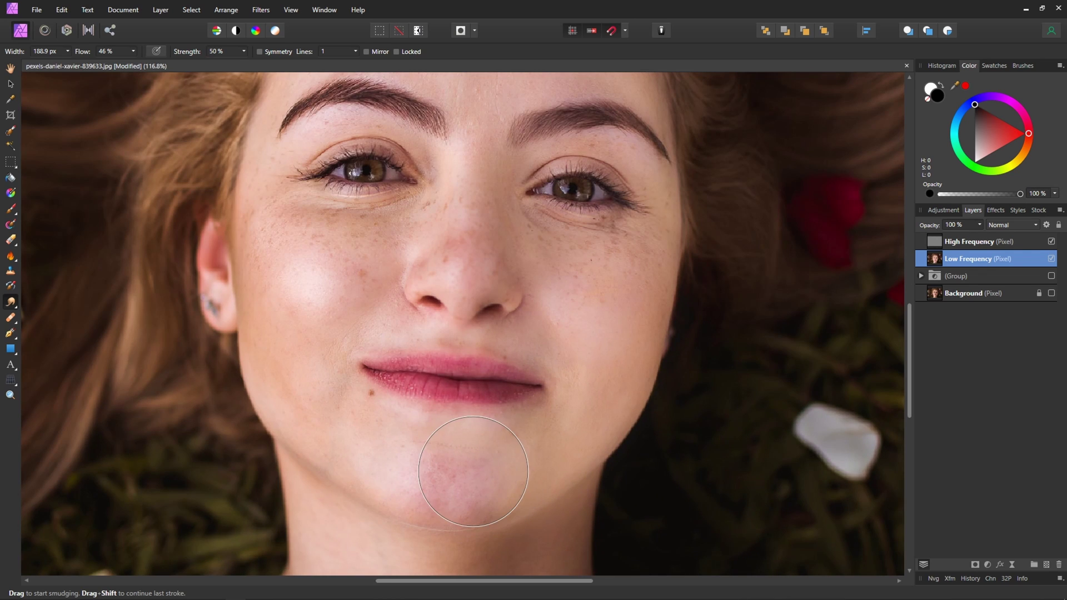
{"action": "mouse_move", "coordinate": [427, 450]}
{"action": "left_mouse_down"}
{"action": "mouse_move", "coordinate": [472, 464]}
{"action": "mouse_move", "coordinate": [417, 451]}
{"action": "mouse_move", "coordinate": [441, 464]}
{"action": "left_mouse_up"}
{"action": "key", "text": "bracketleft"}
{"action": "key", "text": "bracketleft"}
{"action": "key", "text": "bracketleft"}
{"action": "mouse_move", "coordinate": [554, 483]}
{"action": "left_mouse_down"}
{"action": "mouse_move", "coordinate": [495, 457]}
{"action": "mouse_move", "coordinate": [461, 462]}
{"action": "mouse_move", "coordinate": [497, 474]}
{"action": "mouse_move", "coordinate": [436, 471]}
{"action": "mouse_move", "coordinate": [455, 466]}
{"action": "mouse_move", "coordinate": [528, 504]}
{"action": "mouse_move", "coordinate": [508, 490]}
{"action": "left_mouse_up"}
Smudge the cheek beside the mouth smooth, then resize the brush for detail work.
{"action": "mouse_move", "coordinate": [614, 369]}
{"action": "left_mouse_down"}
{"action": "mouse_move", "coordinate": [563, 308]}
{"action": "mouse_move", "coordinate": [584, 345]}
{"action": "mouse_move", "coordinate": [574, 327]}
{"action": "mouse_move", "coordinate": [572, 351]}
{"action": "mouse_move", "coordinate": [565, 302]}
{"action": "mouse_move", "coordinate": [629, 340]}
{"action": "mouse_move", "coordinate": [549, 317]}
{"action": "mouse_move", "coordinate": [580, 326]}
{"action": "mouse_move", "coordinate": [608, 356]}
{"action": "mouse_move", "coordinate": [552, 254]}
{"action": "mouse_move", "coordinate": [500, 195]}
{"action": "mouse_move", "coordinate": [516, 237]}
{"action": "mouse_move", "coordinate": [480, 199]}
{"action": "mouse_move", "coordinate": [473, 184]}
{"action": "mouse_move", "coordinate": [482, 186]}
{"action": "mouse_move", "coordinate": [477, 149]}
{"action": "mouse_move", "coordinate": [488, 130]}
{"action": "left_mouse_up"}
{"action": "scroll", "coordinate": [489, 234], "scroll_direction": "up", "scroll_amount": 4}
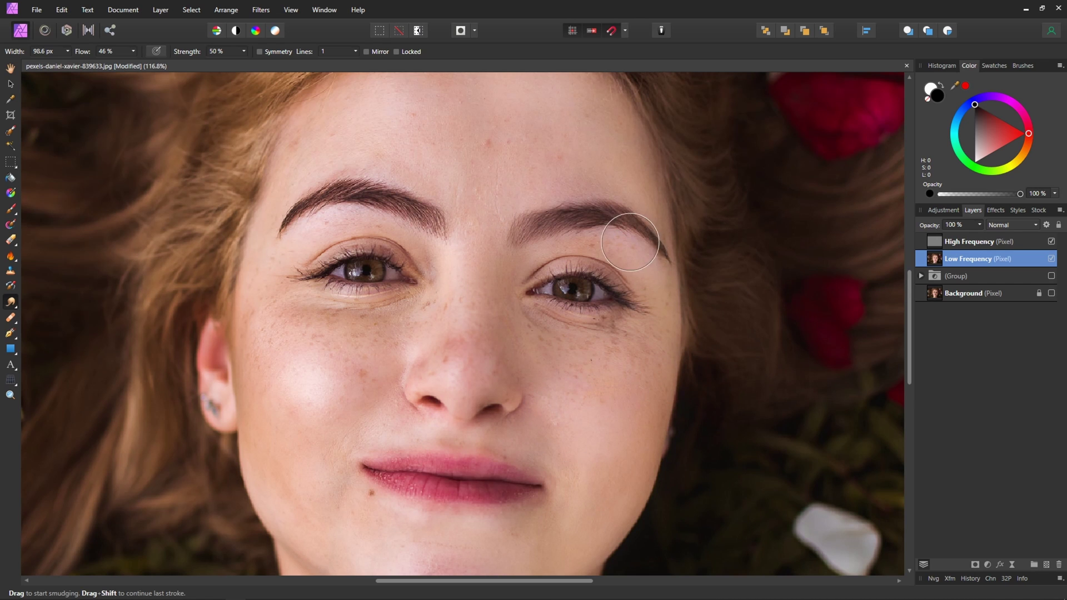
{"action": "scroll", "coordinate": [667, 264], "scroll_direction": "up", "scroll_amount": 2}
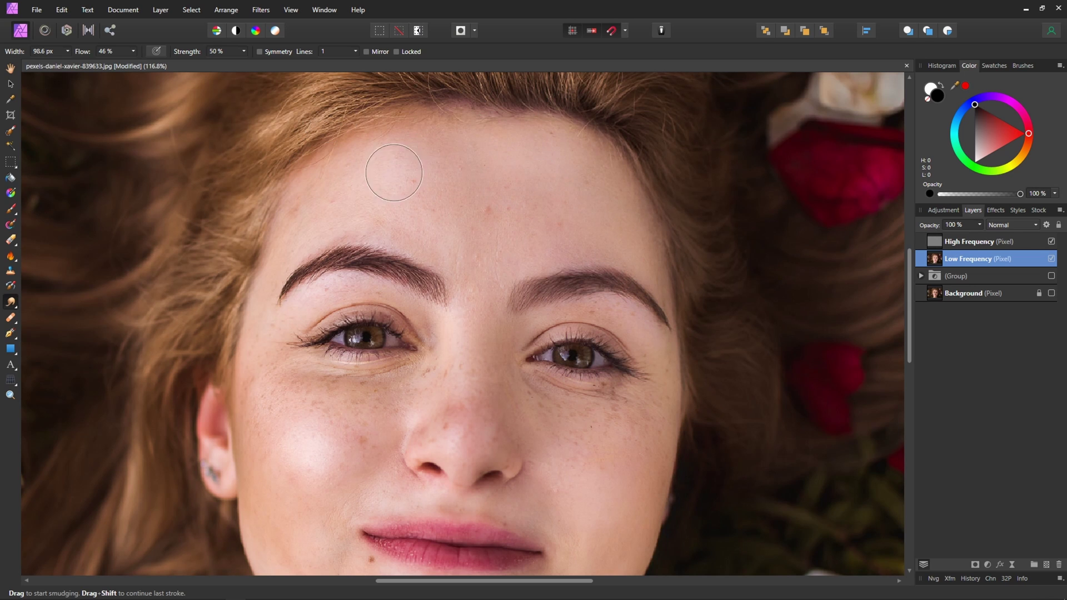
{"action": "scroll", "coordinate": [426, 293], "scroll_direction": "down", "scroll_amount": 2}
{"action": "scroll", "coordinate": [426, 293], "scroll_direction": "down", "scroll_amount": 2}
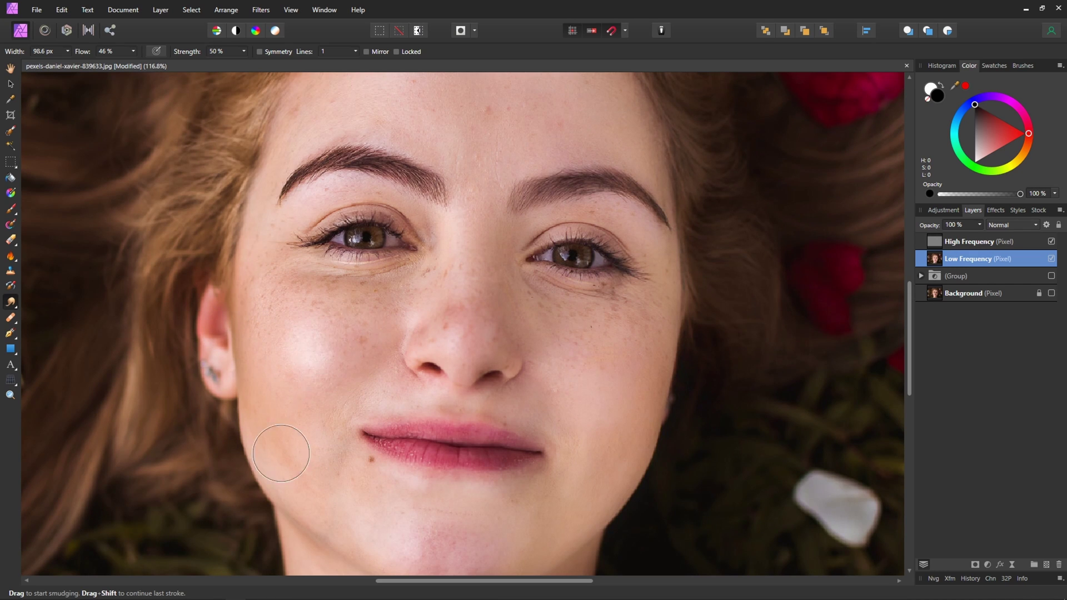
{"action": "scroll", "coordinate": [452, 369], "scroll_direction": "down", "scroll_amount": 2}
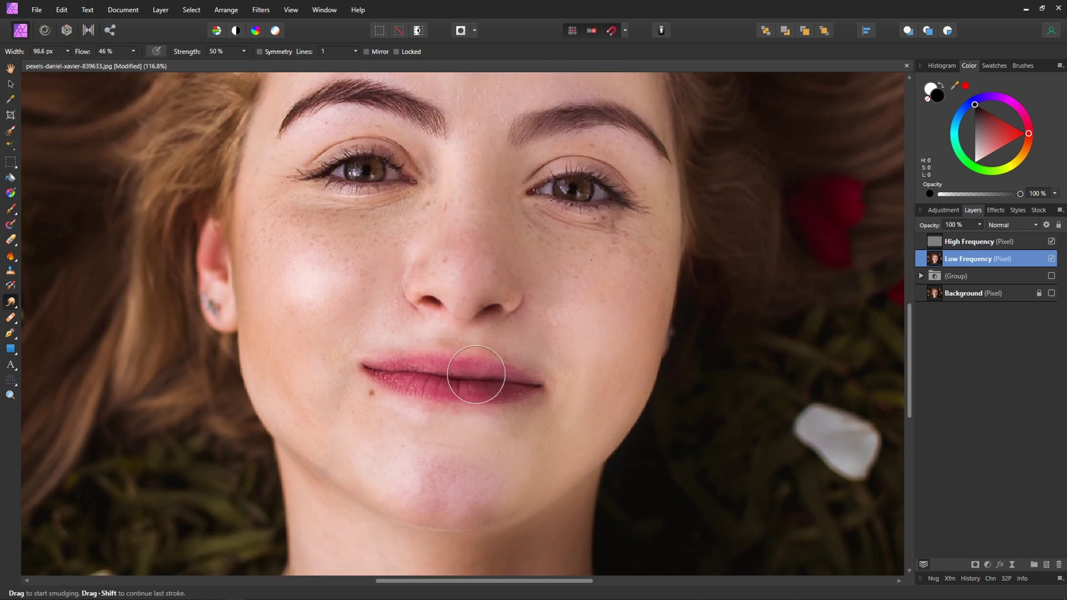
{"action": "scroll", "coordinate": [452, 370], "scroll_direction": "up", "scroll_amount": 2}
{"action": "scroll", "coordinate": [423, 333], "scroll_direction": "right", "scroll_amount": 1}
{"action": "scroll", "coordinate": [410, 314], "scroll_direction": "down", "scroll_amount": 3}
{"action": "key", "text": "bracketleft"}
{"action": "key", "text": "bracketleft"}
{"action": "key", "text": "bracketleft"}
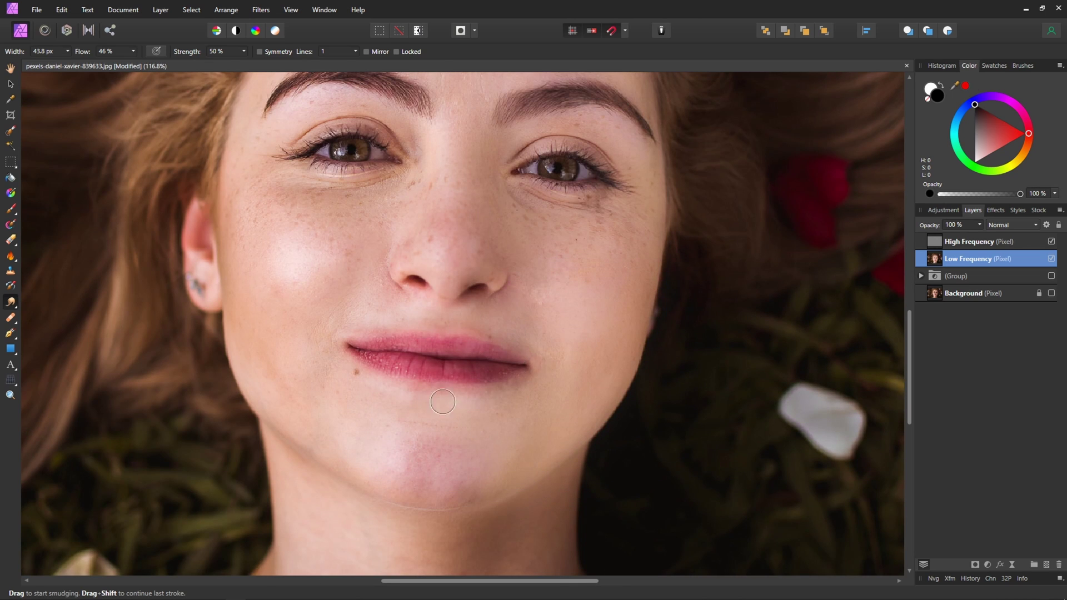
{"action": "scroll", "coordinate": [425, 460], "scroll_direction": "down", "scroll_amount": 2}
{"action": "scroll", "coordinate": [444, 461], "scroll_direction": "up", "scroll_amount": 1}
{"action": "key", "text": "bracketright"}
{"action": "key", "text": "bracketright"}
{"action": "key", "text": "bracketright"}
Blend the pink chin patch, forehead, nose and right cheek into even tone, then shrink the brush.
{"action": "left_click_drag", "start_coordinate": [464, 512], "coordinate": [434, 467]}
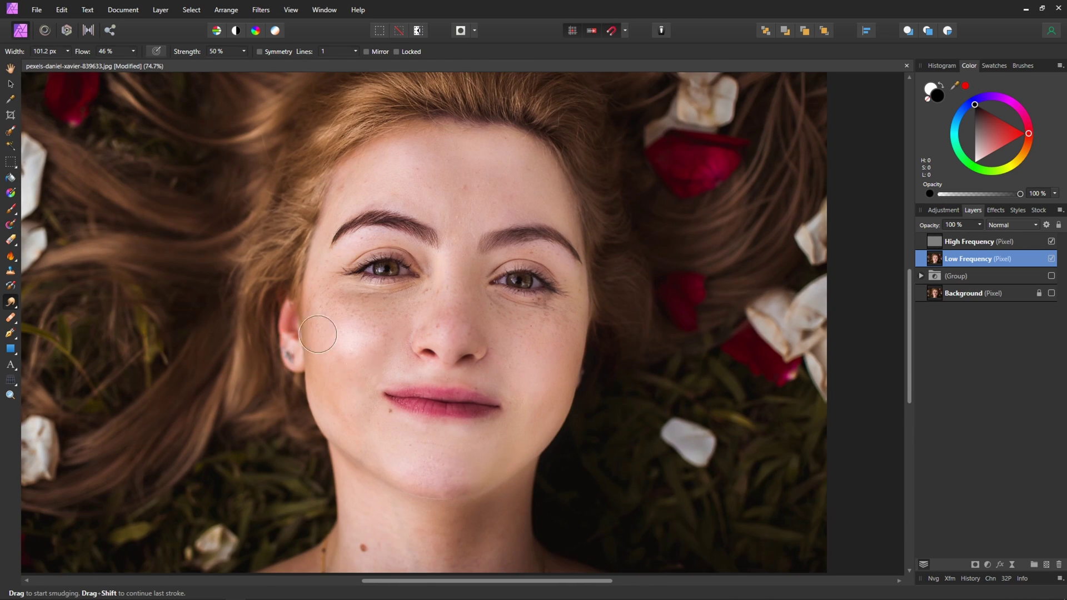
{"action": "mouse_move", "coordinate": [399, 152]}
{"action": "left_mouse_down"}
{"action": "mouse_move", "coordinate": [507, 165]}
{"action": "mouse_move", "coordinate": [466, 204]}
{"action": "mouse_move", "coordinate": [411, 158]}
{"action": "mouse_move", "coordinate": [405, 138]}
{"action": "mouse_move", "coordinate": [510, 140]}
{"action": "mouse_move", "coordinate": [410, 184]}
{"action": "mouse_move", "coordinate": [484, 179]}
{"action": "mouse_move", "coordinate": [489, 202]}
{"action": "mouse_move", "coordinate": [389, 186]}
{"action": "mouse_move", "coordinate": [506, 192]}
{"action": "mouse_move", "coordinate": [525, 189]}
{"action": "mouse_move", "coordinate": [472, 193]}
{"action": "mouse_move", "coordinate": [514, 186]}
{"action": "mouse_move", "coordinate": [486, 173]}
{"action": "mouse_move", "coordinate": [536, 171]}
{"action": "mouse_move", "coordinate": [445, 159]}
{"action": "mouse_move", "coordinate": [472, 144]}
{"action": "mouse_move", "coordinate": [523, 174]}
{"action": "mouse_move", "coordinate": [481, 160]}
{"action": "mouse_move", "coordinate": [554, 226]}
{"action": "left_mouse_up"}
{"action": "mouse_move", "coordinate": [541, 189]}
{"action": "left_mouse_down"}
{"action": "mouse_move", "coordinate": [583, 371]}
{"action": "mouse_move", "coordinate": [554, 334]}
{"action": "mouse_move", "coordinate": [334, 298]}
{"action": "mouse_move", "coordinate": [419, 293]}
{"action": "mouse_move", "coordinate": [327, 295]}
{"action": "mouse_move", "coordinate": [381, 300]}
{"action": "mouse_move", "coordinate": [315, 284]}
{"action": "mouse_move", "coordinate": [376, 357]}
{"action": "mouse_move", "coordinate": [351, 289]}
{"action": "mouse_move", "coordinate": [408, 400]}
{"action": "mouse_move", "coordinate": [321, 312]}
{"action": "mouse_move", "coordinate": [326, 292]}
{"action": "mouse_move", "coordinate": [449, 305]}
{"action": "mouse_move", "coordinate": [409, 304]}
{"action": "mouse_move", "coordinate": [445, 277]}
{"action": "left_mouse_up"}
{"action": "scroll", "coordinate": [453, 272], "scroll_direction": "up", "scroll_amount": 2}
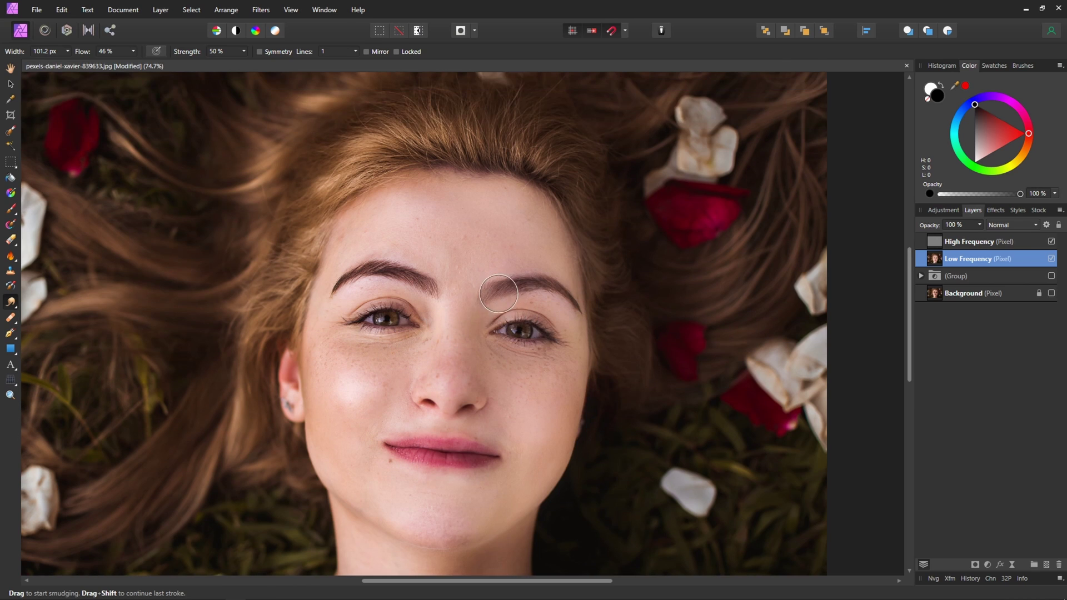
{"action": "scroll", "coordinate": [434, 339], "scroll_direction": "down", "scroll_amount": 3}
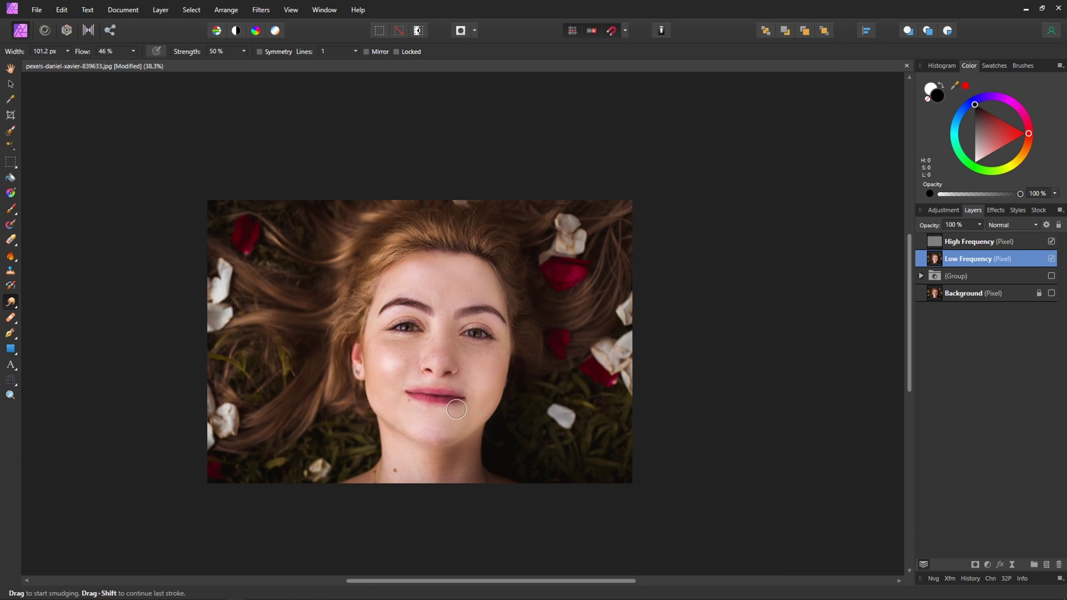
{"action": "scroll", "coordinate": [456, 409], "scroll_direction": "up", "scroll_amount": 3}
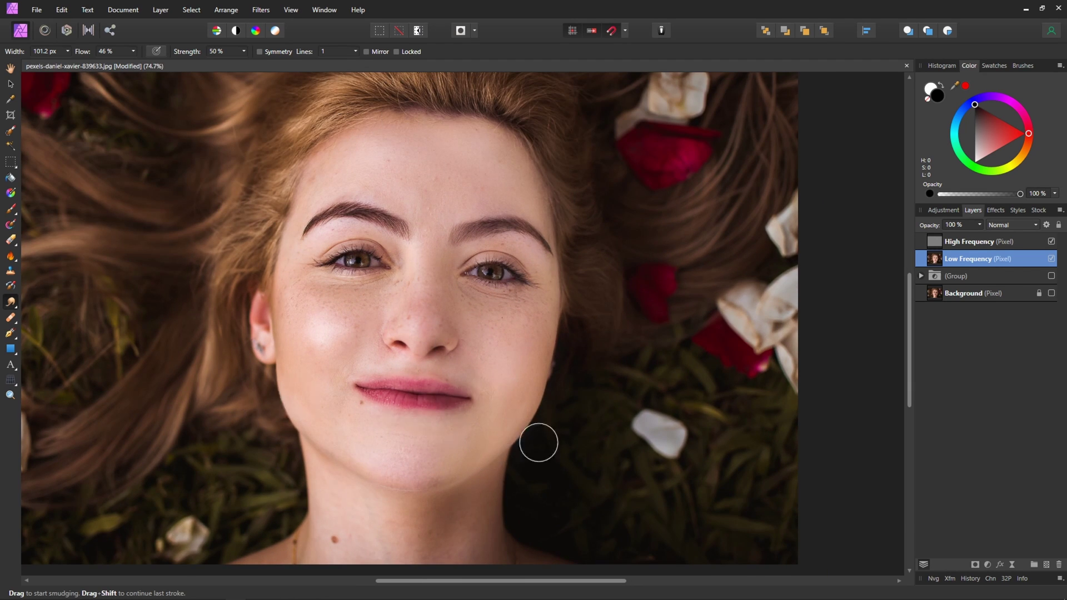
{"action": "scroll", "coordinate": [524, 430], "scroll_direction": "down", "scroll_amount": 1}
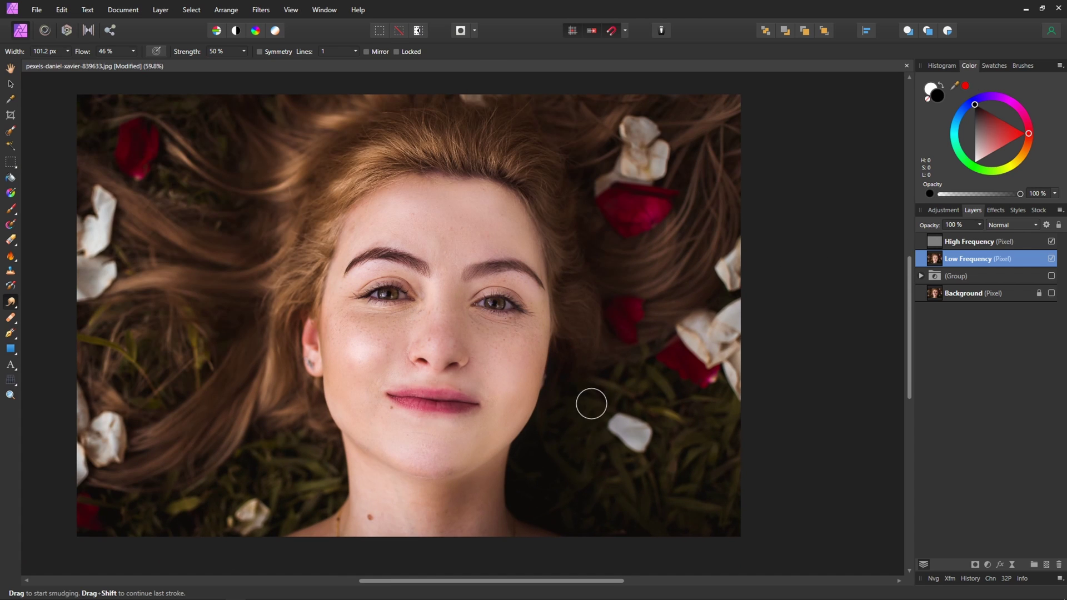
{"action": "scroll", "coordinate": [470, 402], "scroll_direction": "up", "scroll_amount": 4}
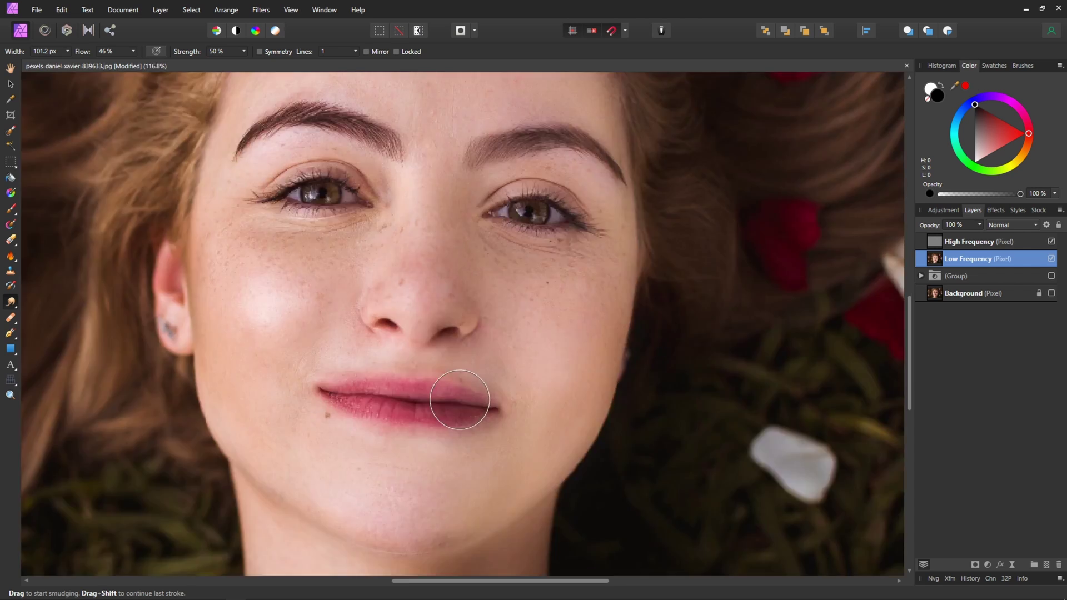
{"action": "key", "text": "bracketleft"}
{"action": "key", "text": "bracketleft"}
{"action": "key", "text": "bracketleft"}
{"action": "key", "text": "bracketleft"}
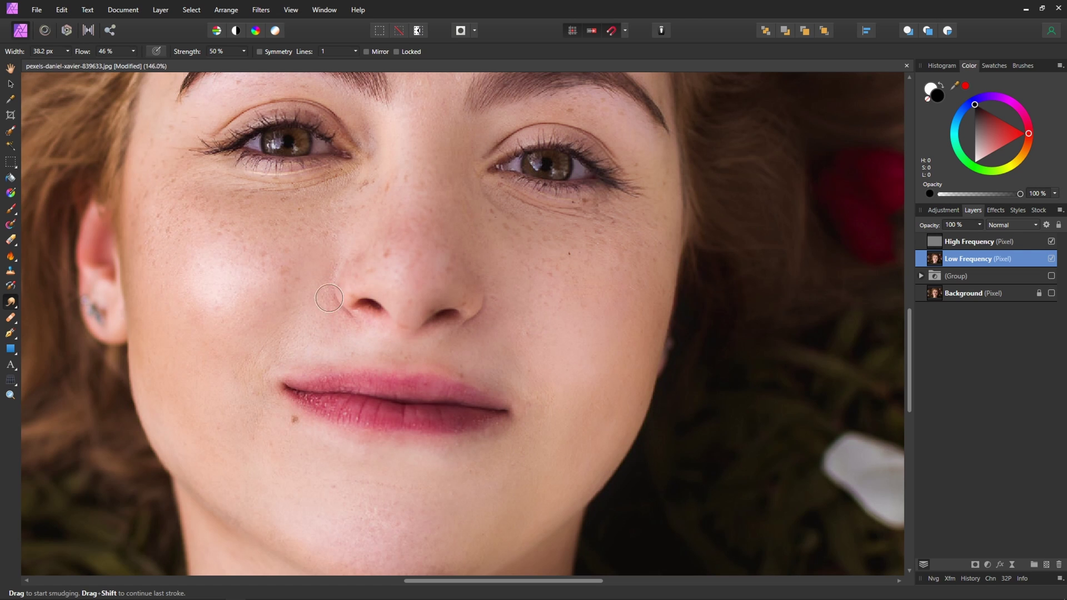
{"action": "scroll", "coordinate": [418, 275], "scroll_direction": "down", "scroll_amount": 5}
{"action": "scroll", "coordinate": [433, 268], "scroll_direction": "up", "scroll_amount": 2}
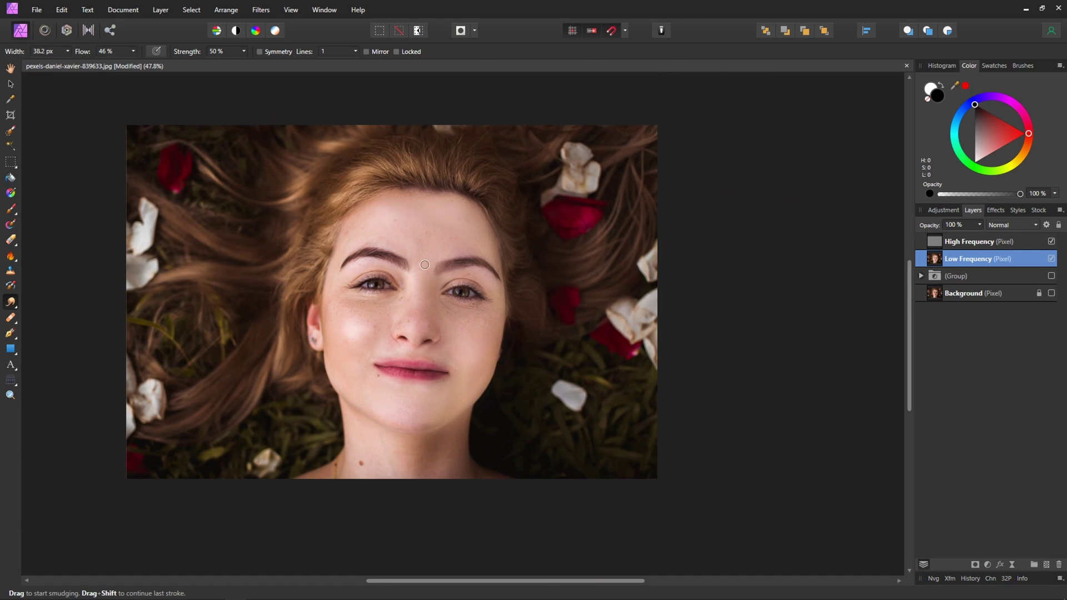
{"action": "scroll", "coordinate": [442, 342], "scroll_direction": "up", "scroll_amount": 2}
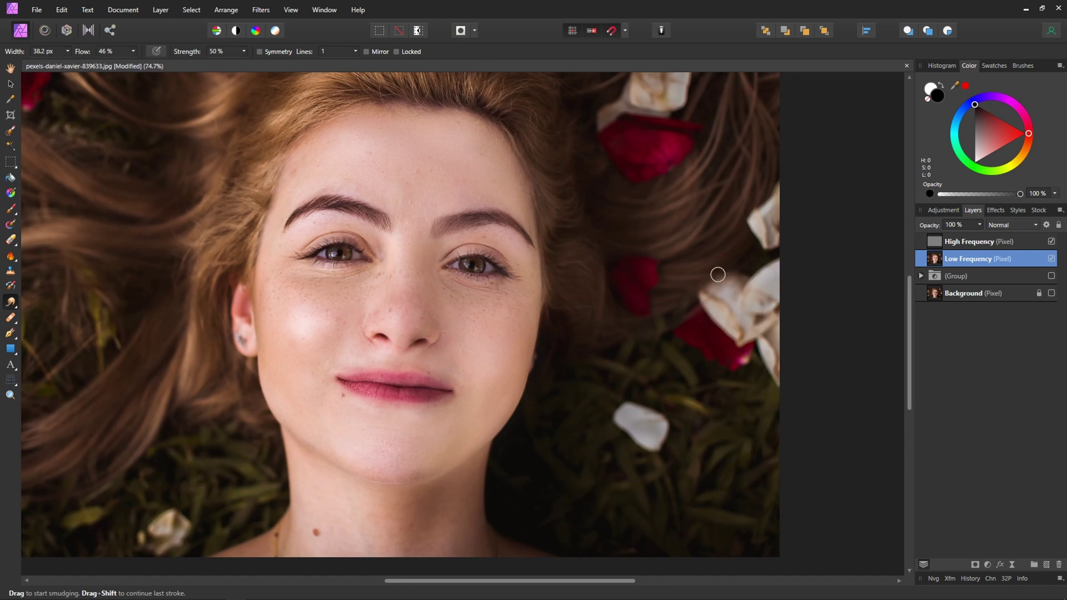
Group the Group layer and both frequency layers together with Ctrl+G.
{"action": "left_click", "coordinate": [952, 276]}
{"action": "left_click", "coordinate": [965, 243], "text": "shift"}
{"action": "key", "text": "ctrl+g"}
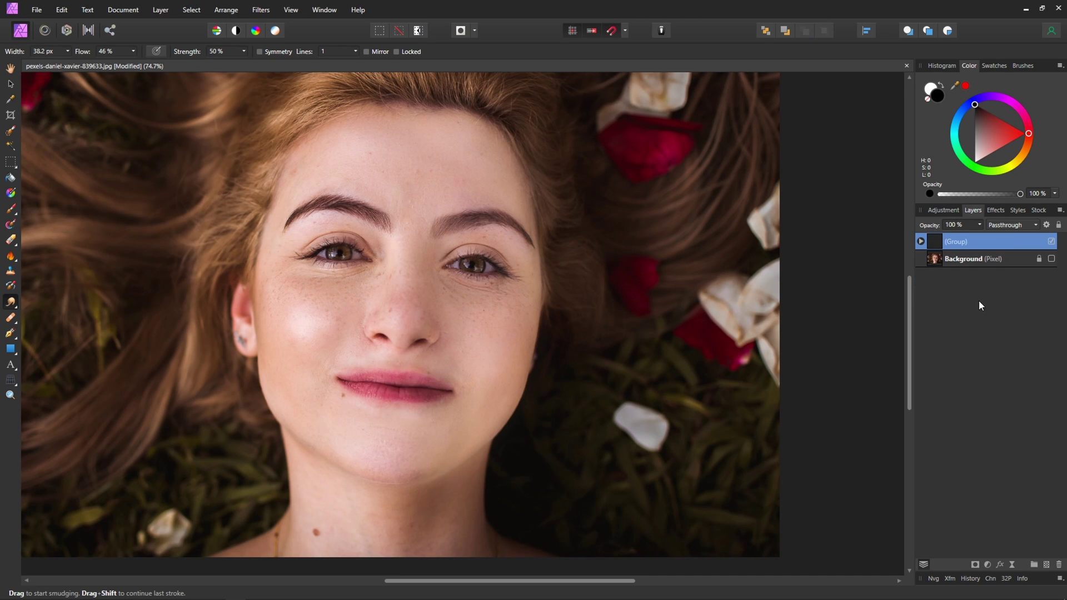
Toggle the new group's visibility repeatedly to compare retouched and original skin.
{"action": "left_click", "coordinate": [1052, 242]}
{"action": "left_click", "coordinate": [1052, 241]}
{"action": "left_click", "coordinate": [1051, 242]}
{"action": "left_click", "coordinate": [1052, 242]}
{"action": "left_click", "coordinate": [1052, 242]}
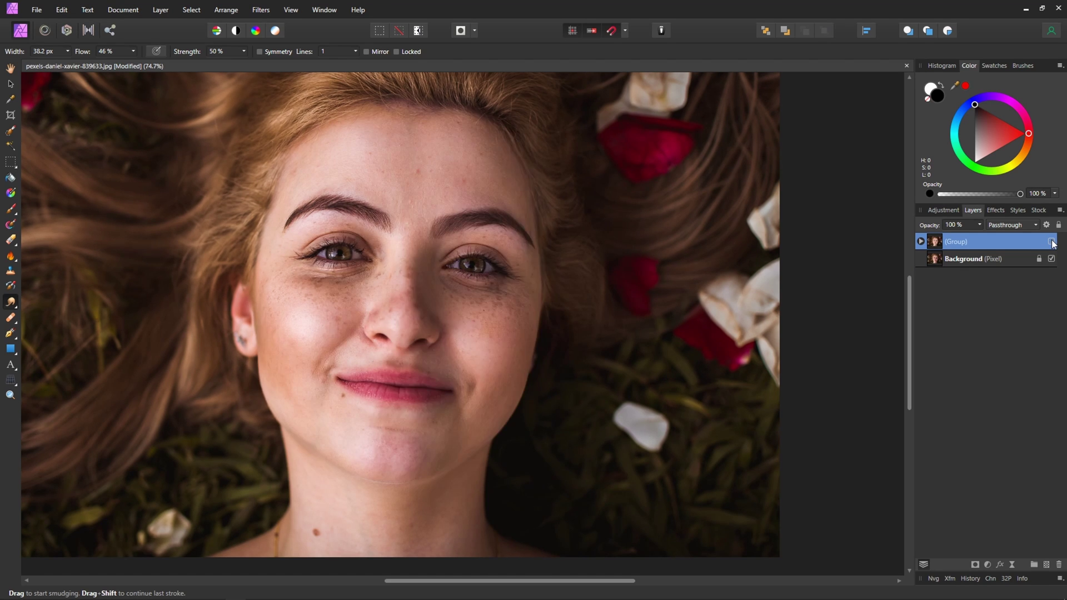
{"action": "left_click", "coordinate": [1052, 242]}
{"action": "left_click", "coordinate": [1052, 241]}
{"action": "left_click", "coordinate": [1052, 242]}
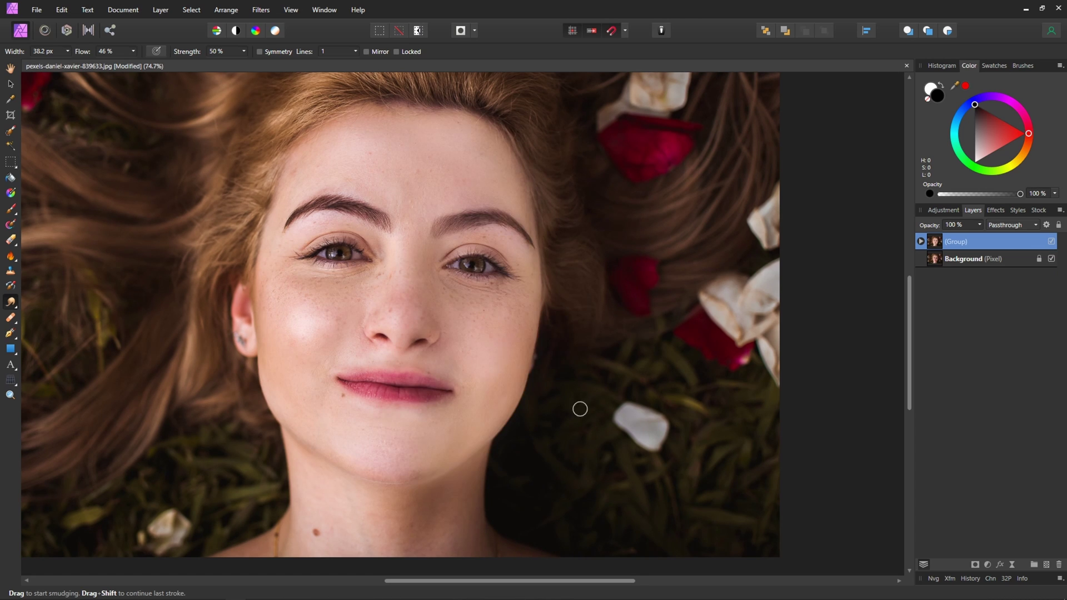
{"action": "scroll", "coordinate": [590, 423], "scroll_direction": "down", "scroll_amount": 3}
{"action": "scroll", "coordinate": [591, 410], "scroll_direction": "up", "scroll_amount": 3}
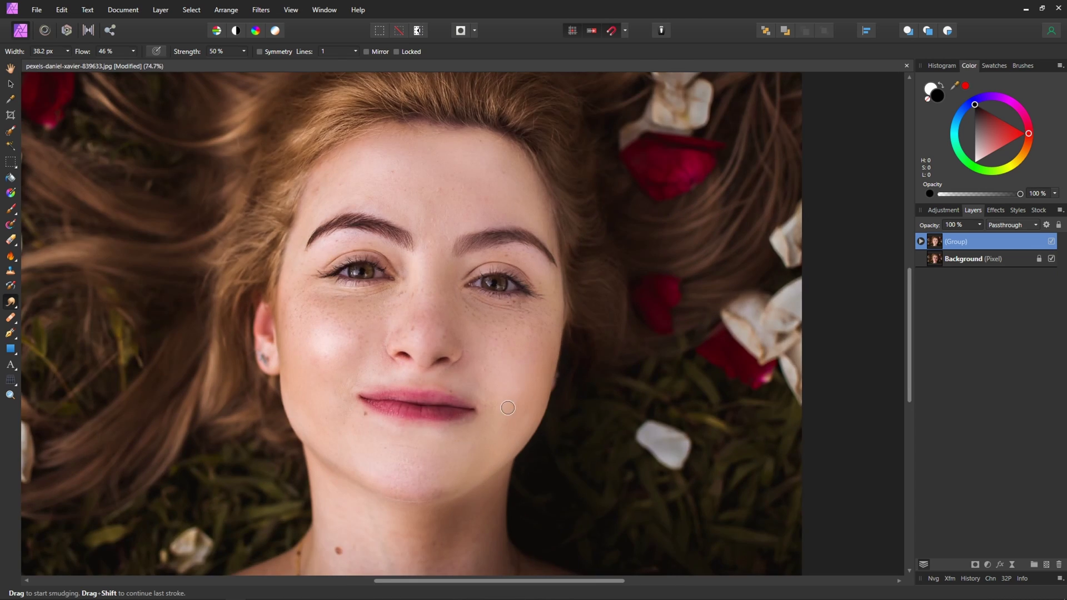
Add a Curves adjustment, sample the cheek, and lower the white point to 0.923.
{"action": "left_click", "coordinate": [988, 564]}
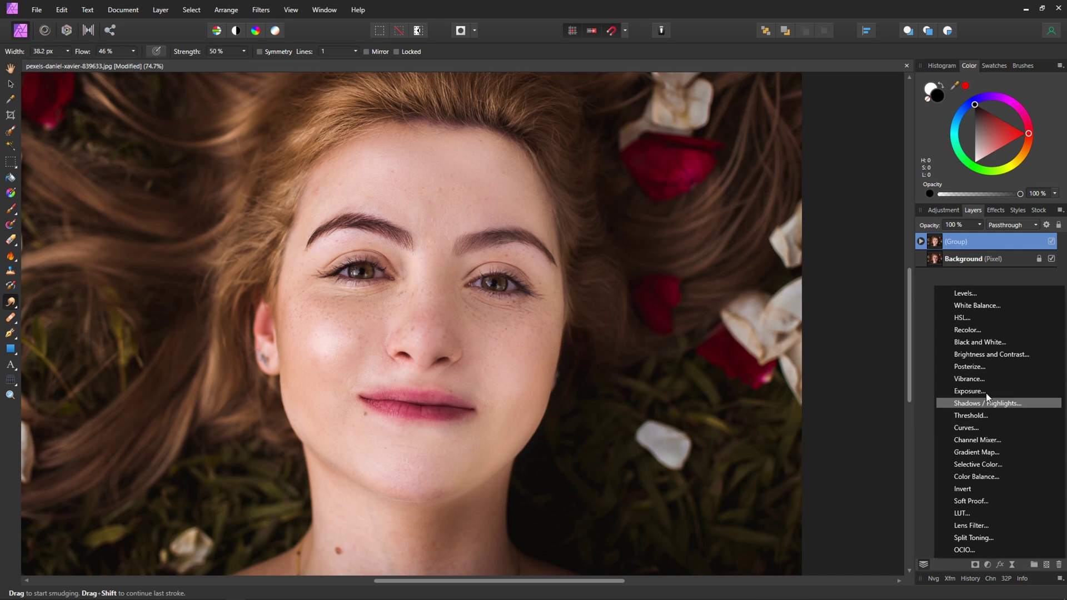
{"action": "left_click", "coordinate": [987, 433]}
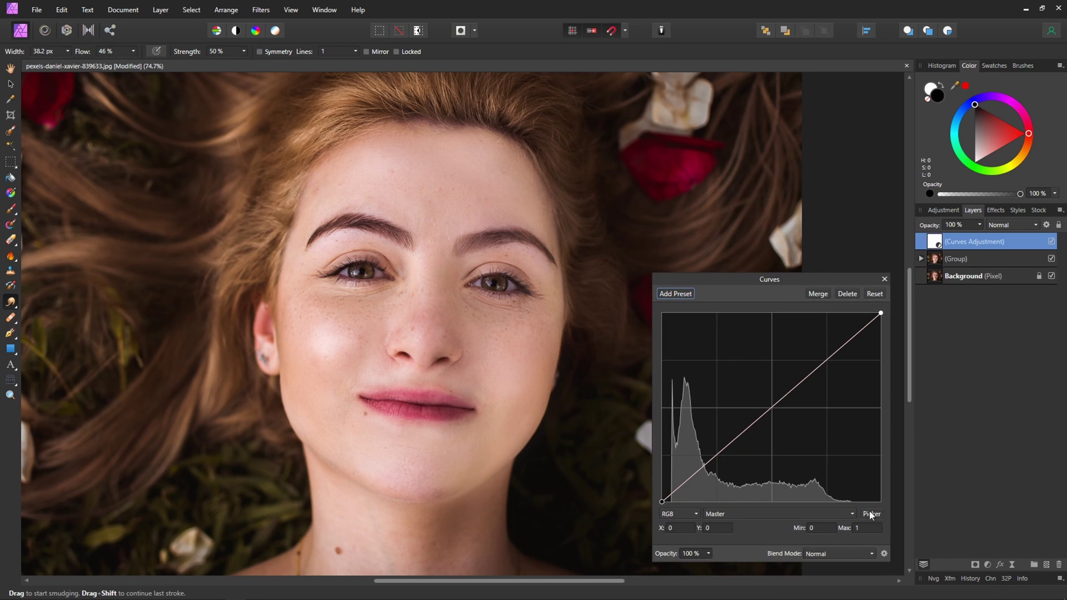
{"action": "left_click", "coordinate": [871, 513]}
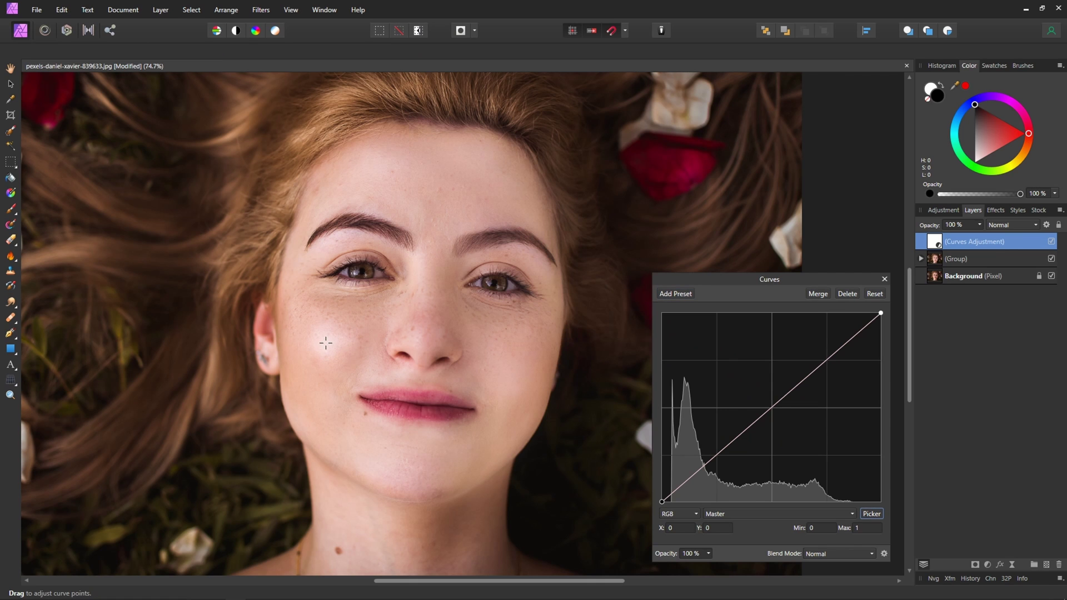
{"action": "left_click_drag", "start_coordinate": [328, 341], "coordinate": [347, 364]}
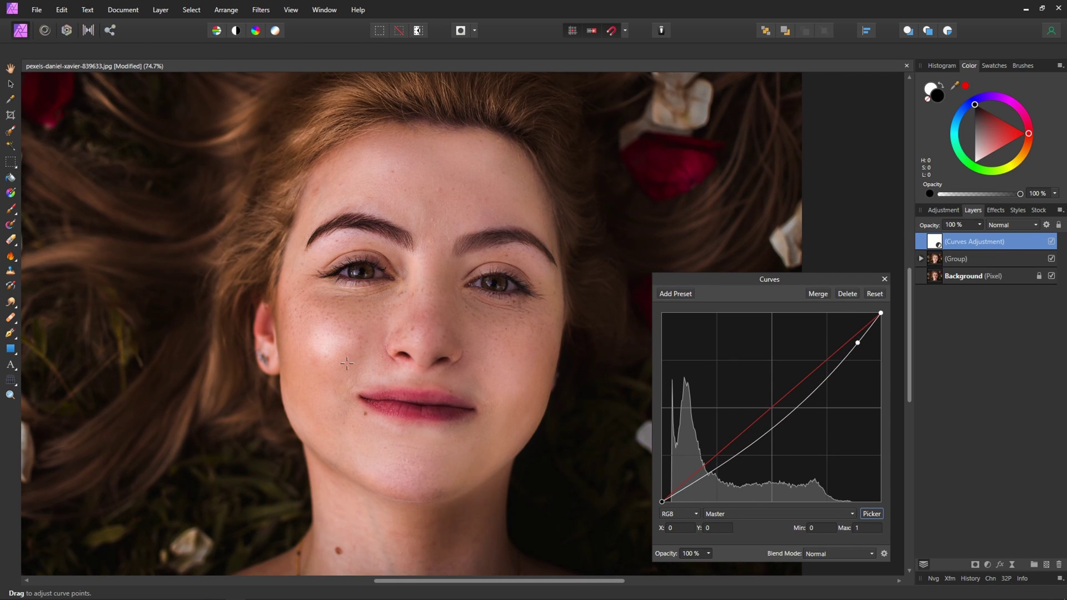
{"action": "left_click_drag", "start_coordinate": [881, 313], "coordinate": [889, 327]}
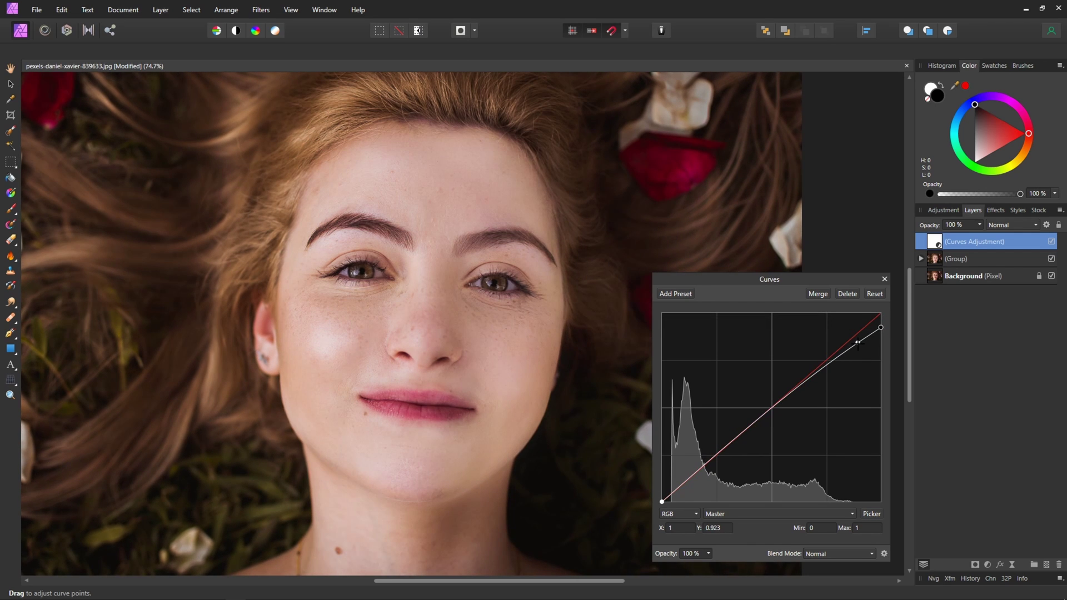
{"action": "left_click", "coordinate": [884, 280]}
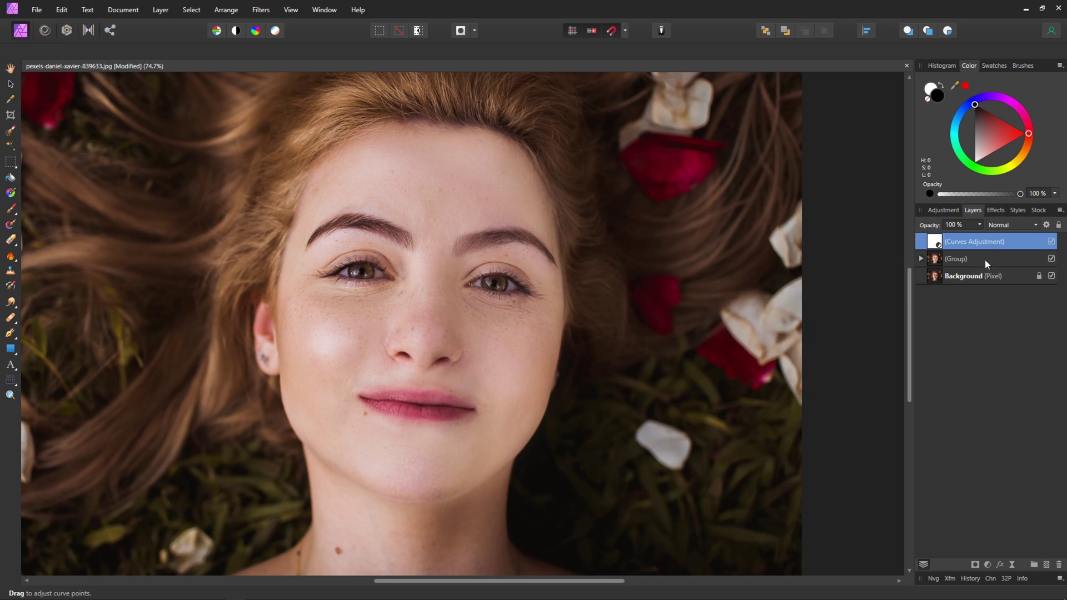
Group the Curves adjustment, add a mask, and paint white over the left cheek highlight.
{"action": "key", "text": "ctrl+g"}
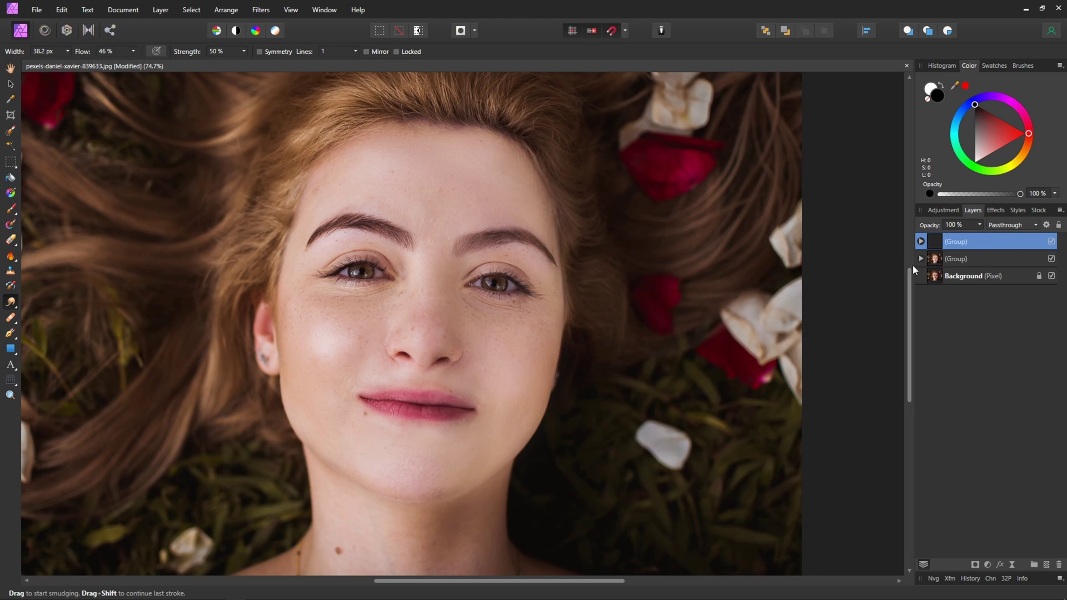
{"action": "left_click", "coordinate": [922, 242]}
{"action": "left_click", "coordinate": [938, 253]}
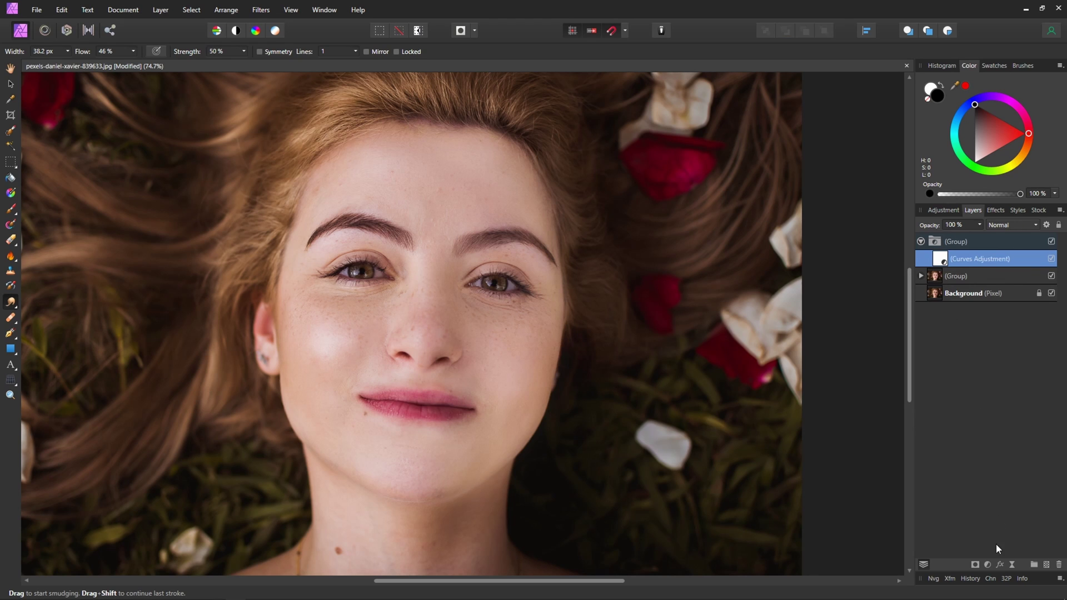
{"action": "left_click", "coordinate": [976, 567]}
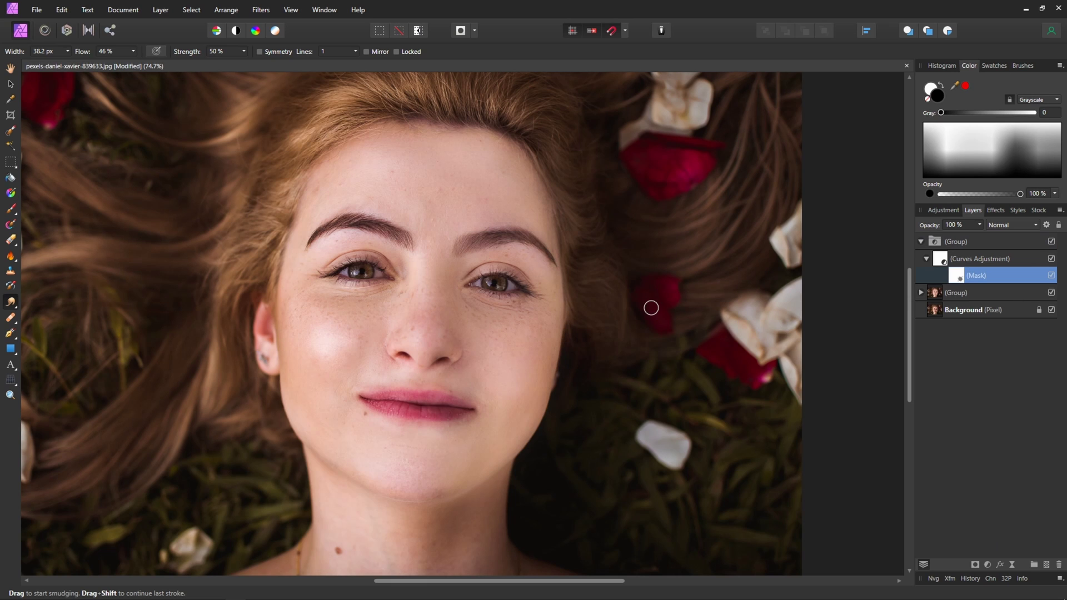
{"action": "left_click", "coordinate": [11, 209]}
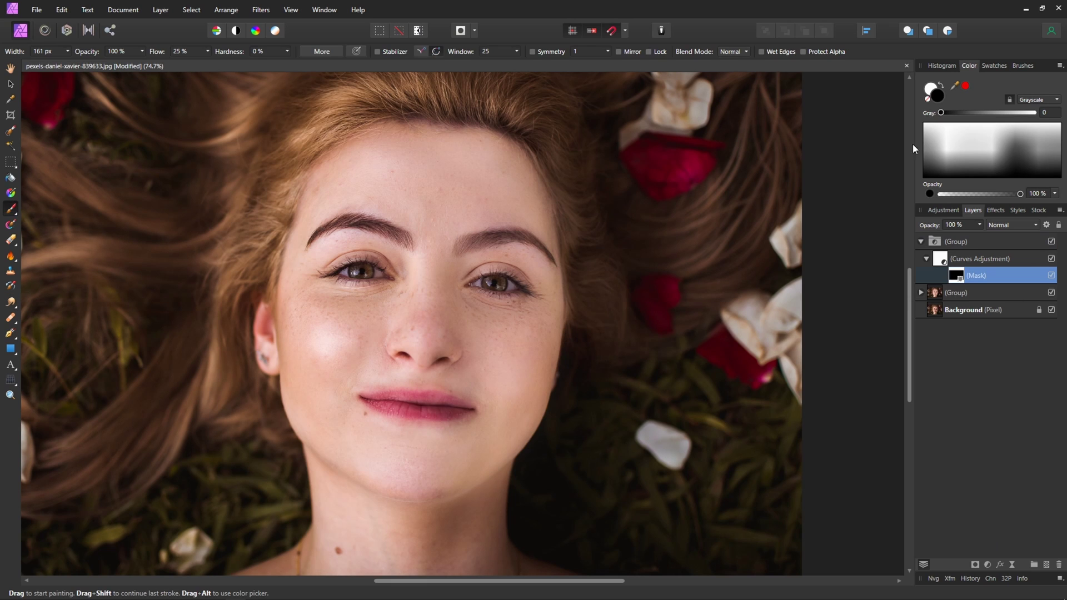
{"action": "left_click", "coordinate": [941, 88]}
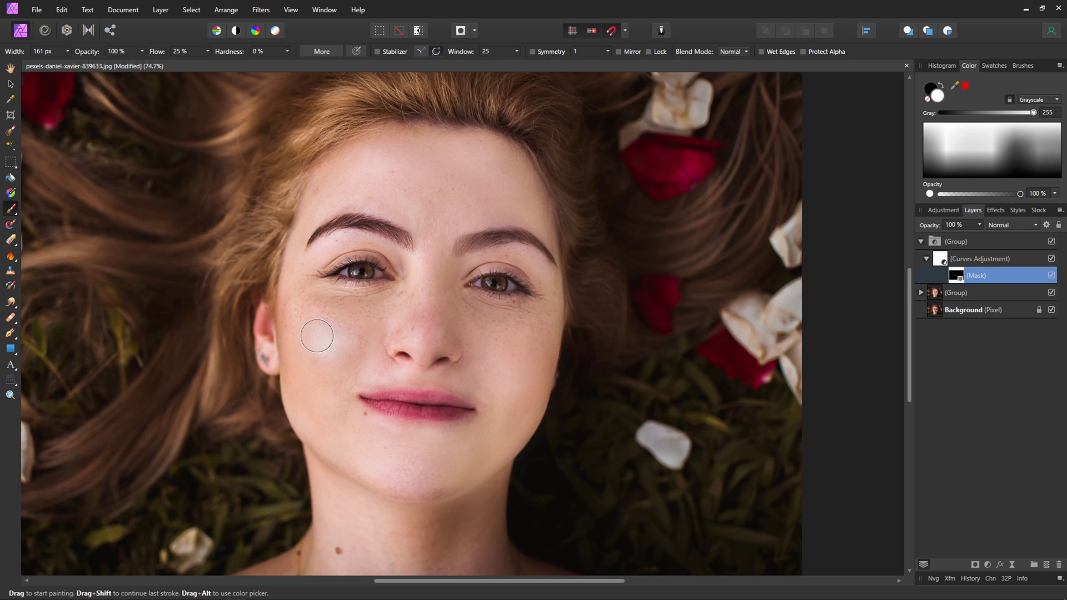
{"action": "left_click_drag", "start_coordinate": [322, 338], "coordinate": [325, 342]}
{"action": "mouse_move", "coordinate": [329, 345]}
{"action": "left_mouse_down"}
{"action": "mouse_move", "coordinate": [329, 355]}
{"action": "mouse_move", "coordinate": [316, 341]}
{"action": "mouse_move", "coordinate": [326, 345]}
{"action": "left_mouse_up"}
Lower the masked Curves white point to 0.879 and select its group.
{"action": "double_click", "coordinate": [940, 261]}
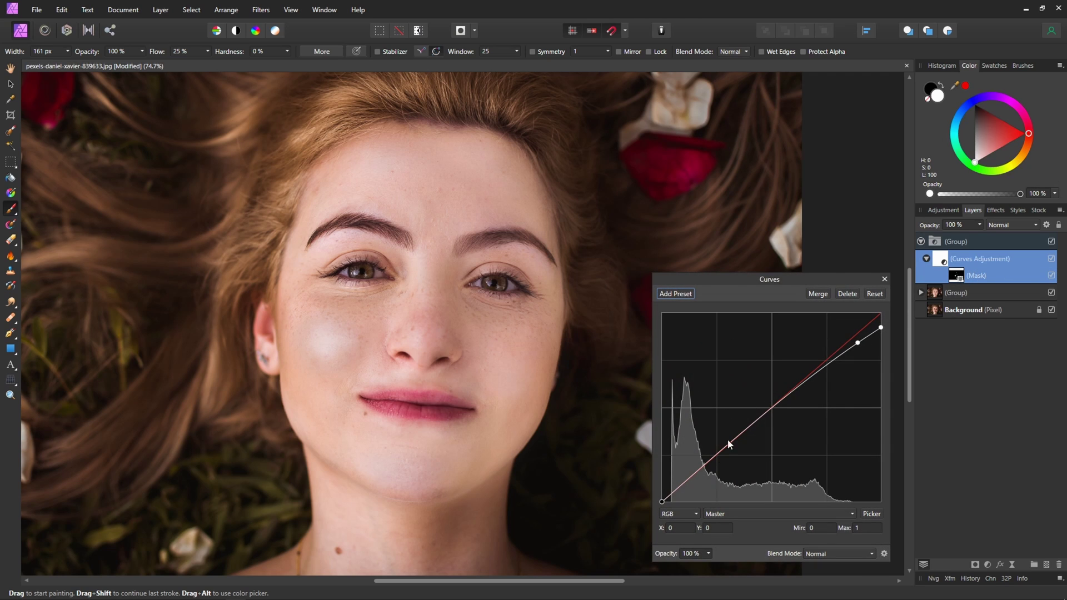
{"action": "left_click_drag", "start_coordinate": [859, 350], "coordinate": [890, 341]}
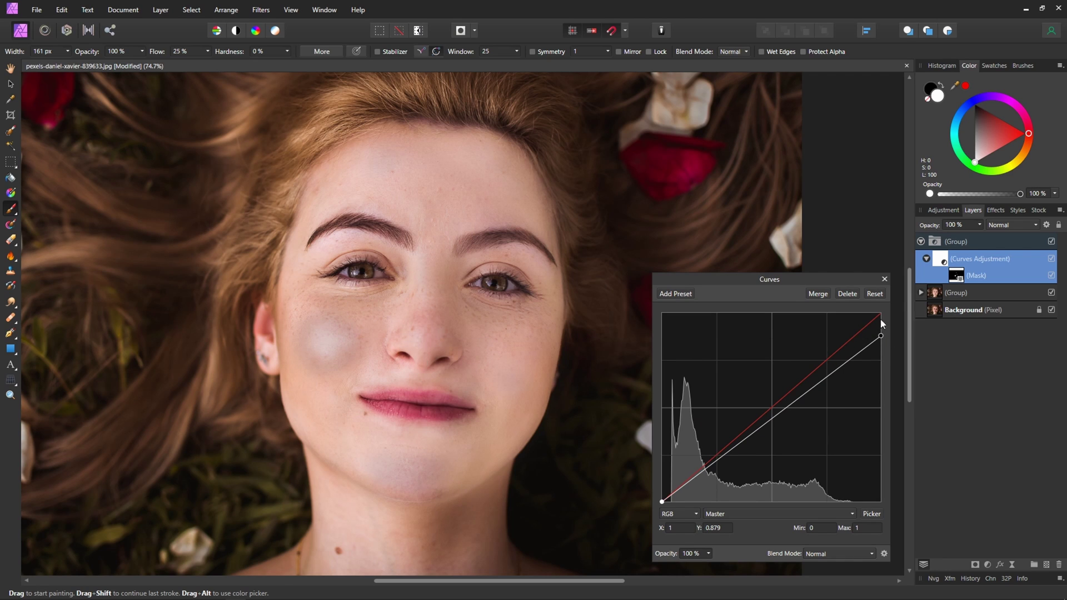
{"action": "left_click", "coordinate": [889, 280]}
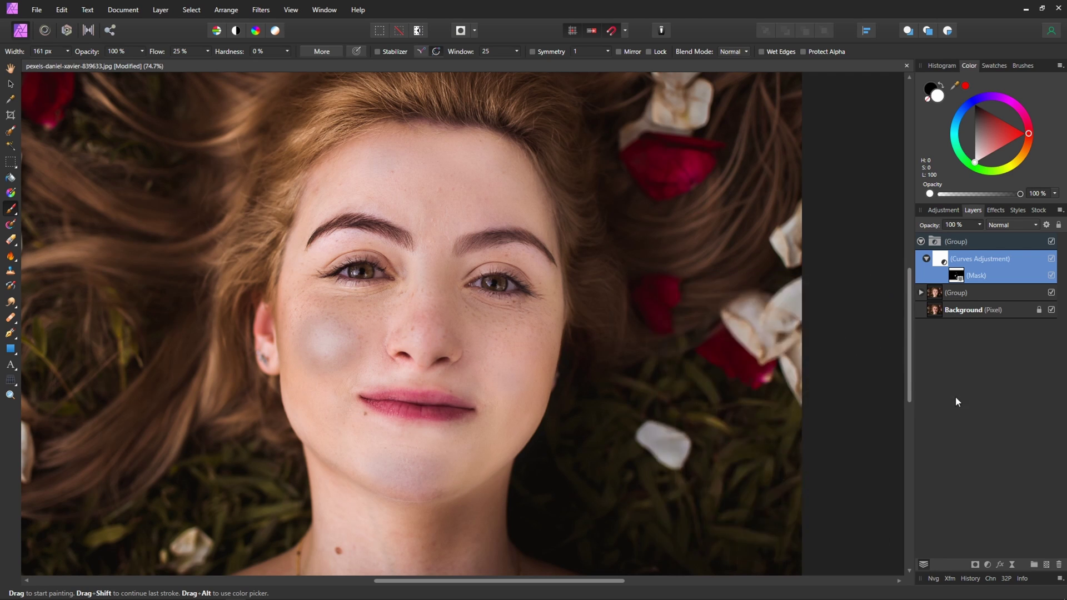
{"action": "left_click", "coordinate": [1006, 245]}
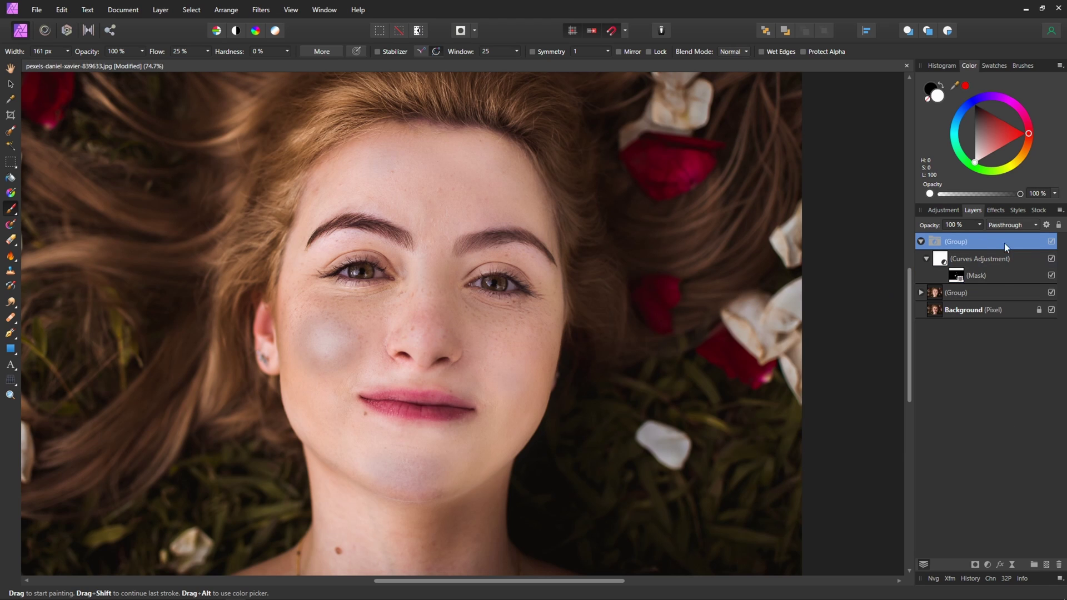
Restrict the Curves group's Underlying Composition Range to tones above 67.5%, full at 100%.
{"action": "left_click", "coordinate": [1047, 225]}
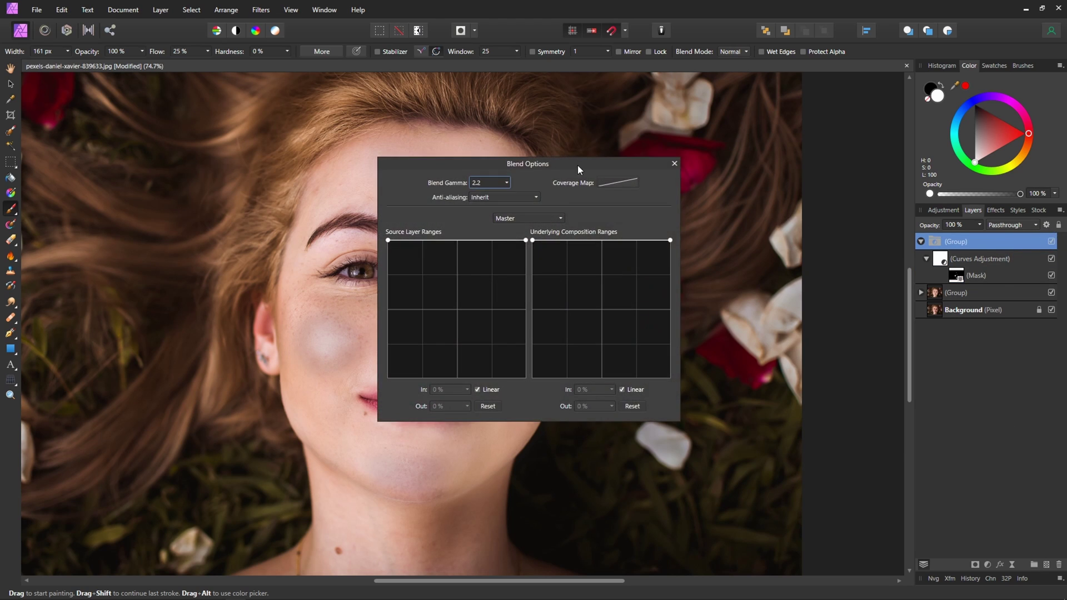
{"action": "left_click_drag", "start_coordinate": [578, 165], "coordinate": [829, 149]}
{"action": "left_click_drag", "start_coordinate": [780, 224], "coordinate": [780, 330]}
{"action": "left_click_drag", "start_coordinate": [766, 418], "coordinate": [765, 431]}
{"action": "left_click_drag", "start_coordinate": [917, 224], "coordinate": [966, 270]}
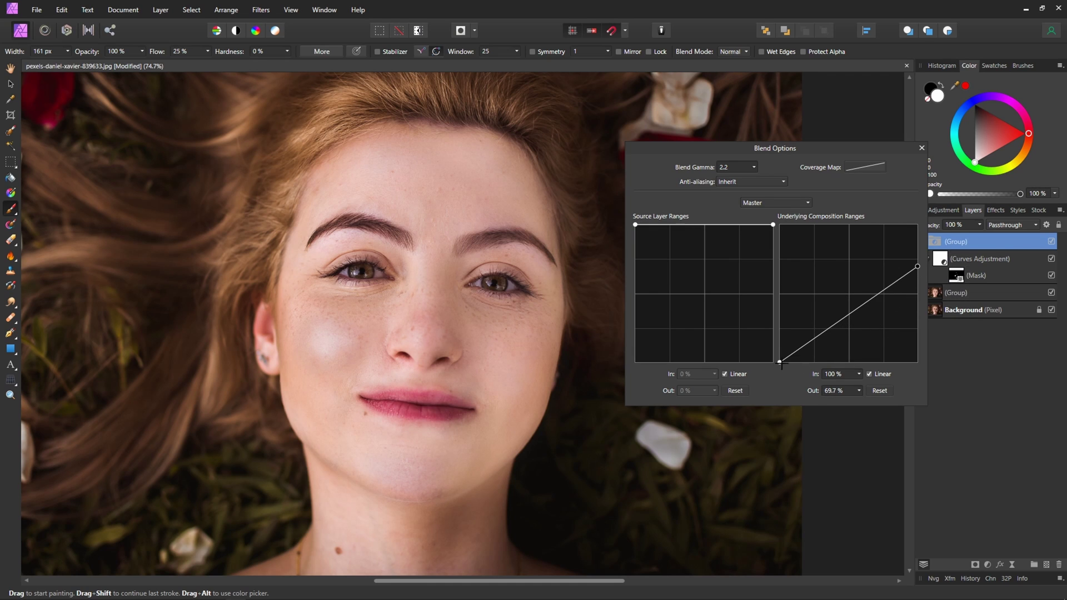
{"action": "left_click_drag", "start_coordinate": [780, 362], "coordinate": [876, 445]}
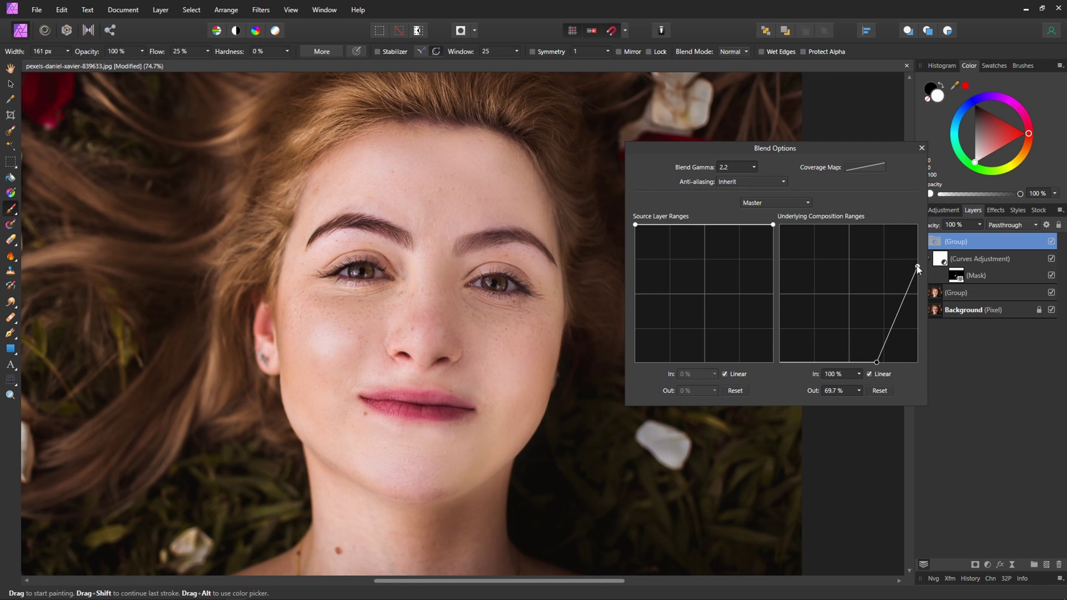
{"action": "left_click_drag", "start_coordinate": [918, 266], "coordinate": [924, 193]}
{"action": "mouse_move", "coordinate": [877, 363]}
{"action": "left_mouse_down"}
{"action": "mouse_move", "coordinate": [921, 375]}
{"action": "mouse_move", "coordinate": [875, 380]}
{"action": "left_mouse_up"}
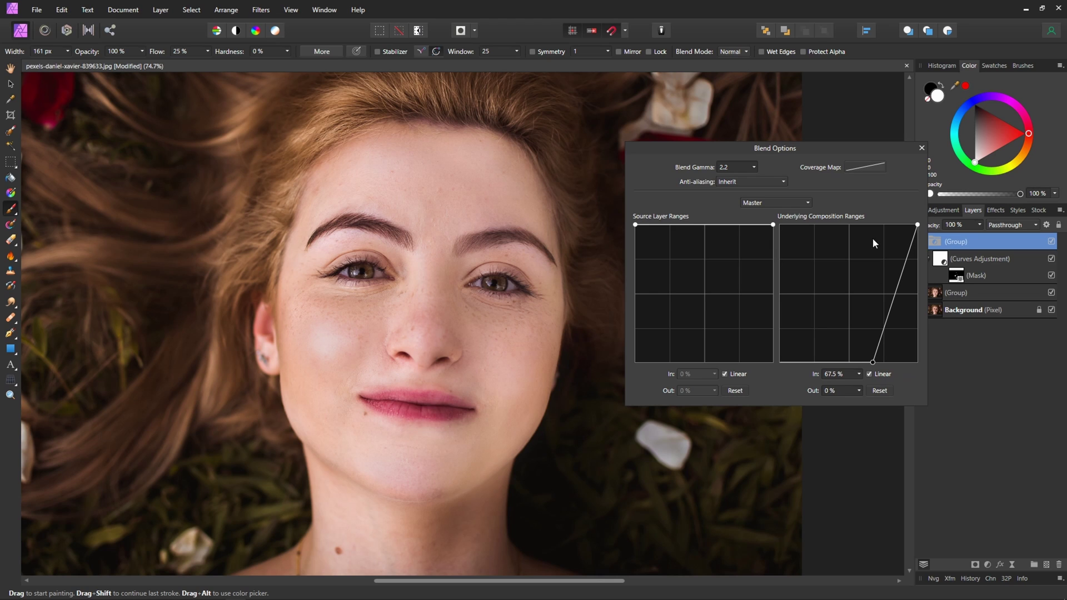
{"action": "left_click", "coordinate": [922, 148]}
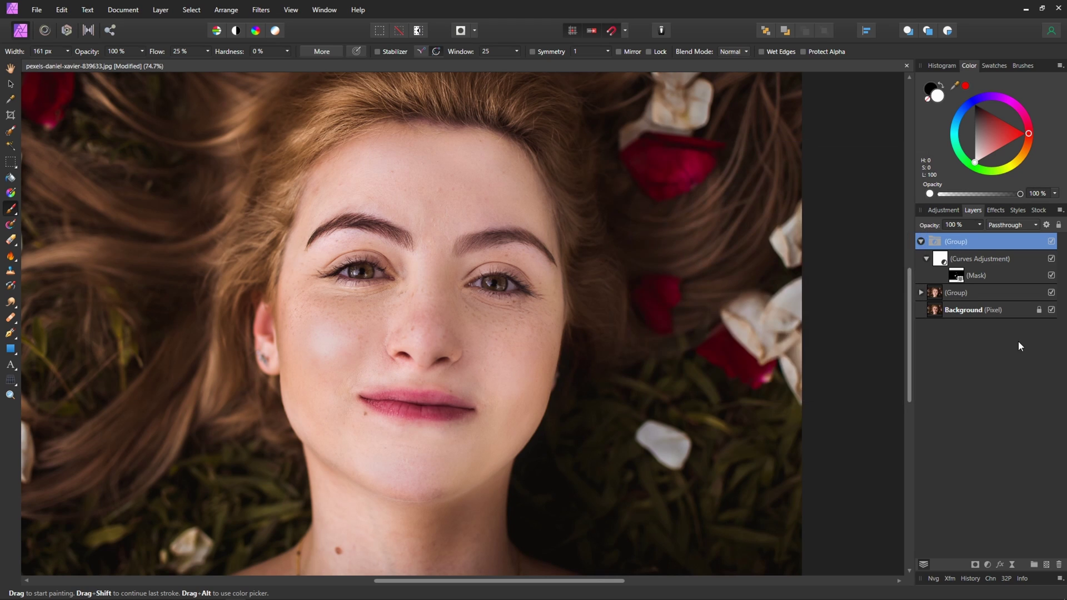
{"action": "left_click", "coordinate": [992, 293]}
Stamp both visible groups into a new merged layer and hide the top group.
{"action": "left_click", "coordinate": [980, 248], "text": "ctrl"}
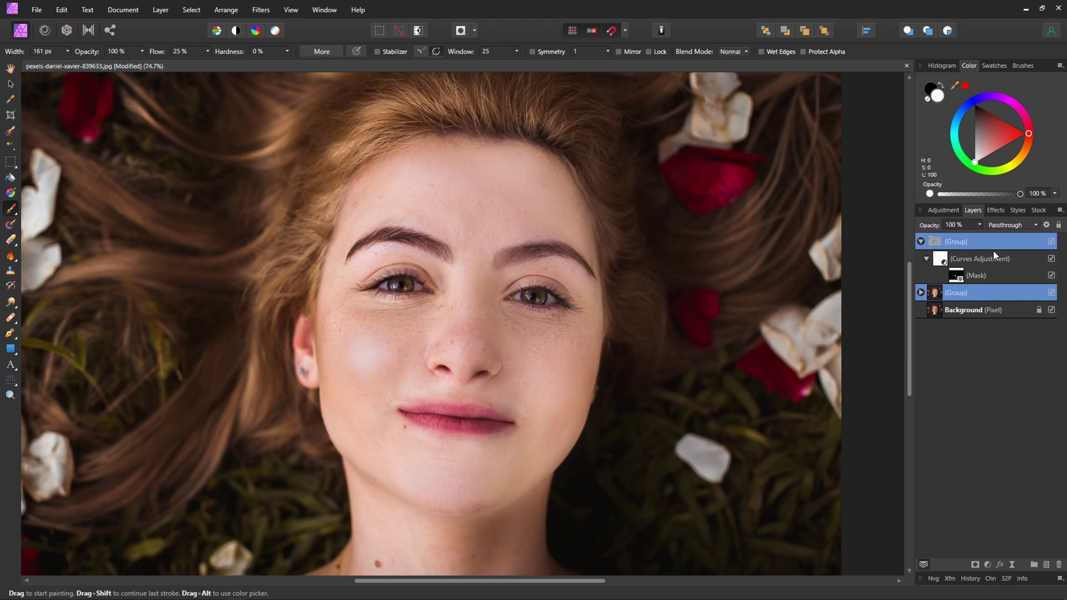
{"action": "key", "text": "ctrl+shift+n"}
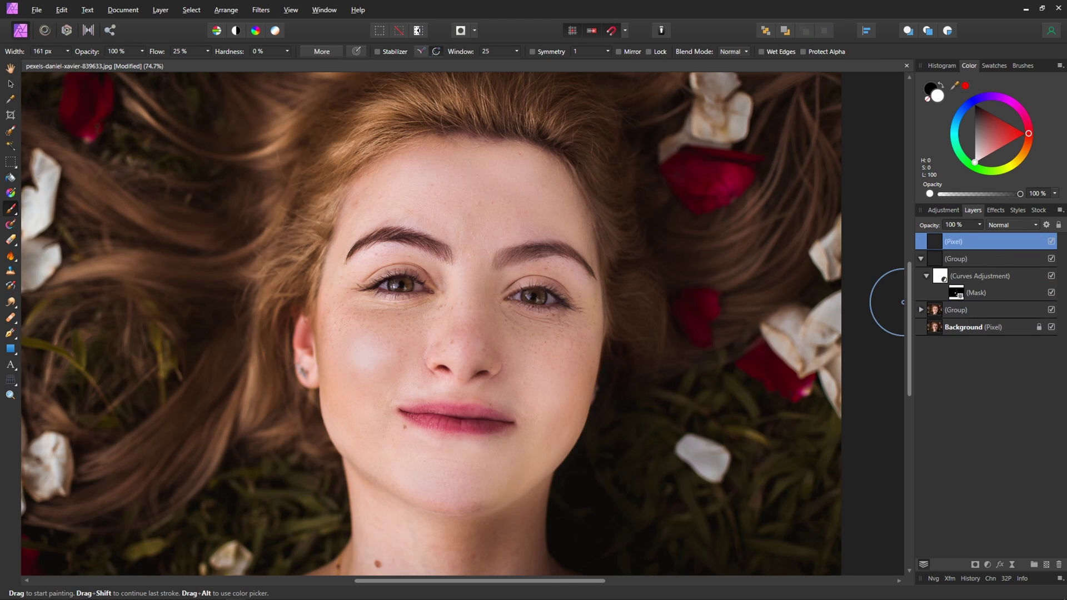
{"action": "left_click", "coordinate": [922, 260]}
{"action": "left_click", "coordinate": [1051, 259]}
Split the merged layer into High and Low Frequency (Median, 2 px) and hide High Frequency.
{"action": "left_click", "coordinate": [261, 10]}
{"action": "left_click", "coordinate": [311, 111]}
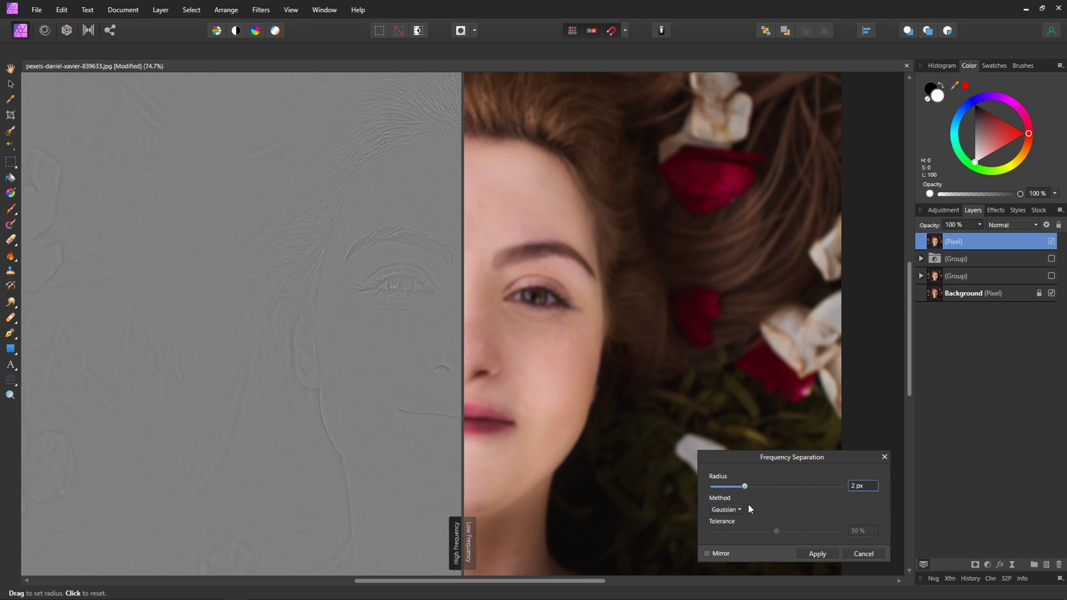
{"action": "left_click", "coordinate": [733, 510]}
{"action": "left_click", "coordinate": [732, 544]}
{"action": "left_click", "coordinate": [813, 553]}
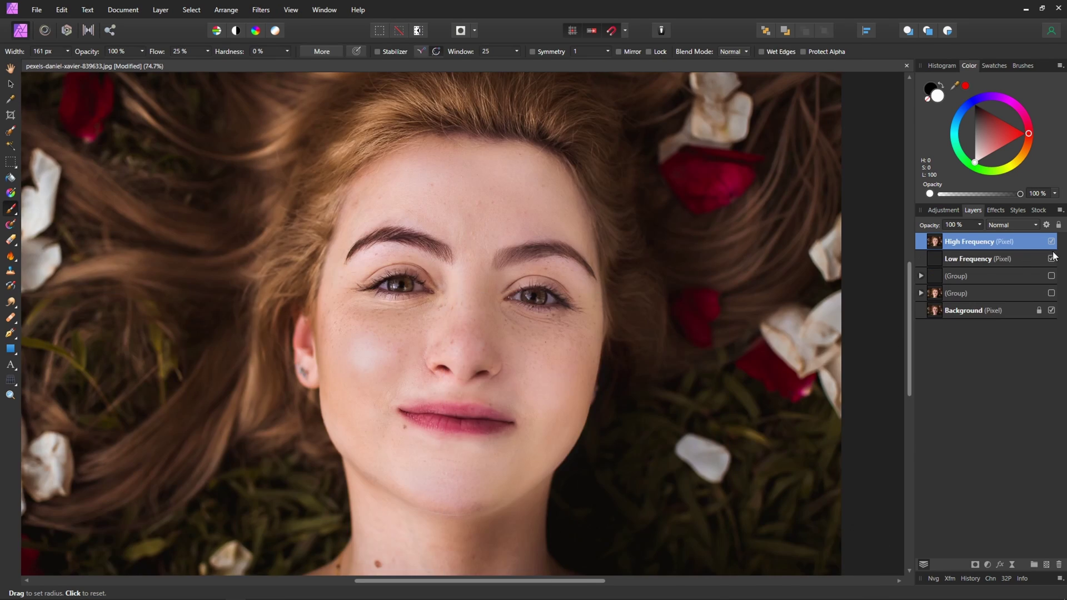
{"action": "left_click", "coordinate": [1052, 241]}
{"action": "left_click", "coordinate": [1023, 259]}
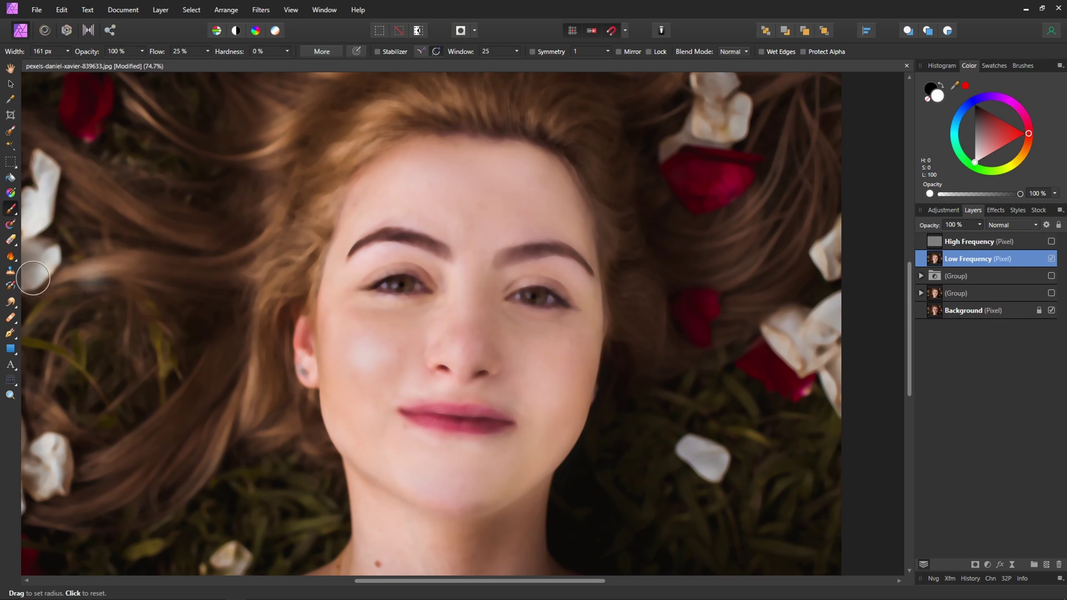
Clone clean skin over the bright left cheek highlight on Low Frequency, then enlarge the Smudge brush.
{"action": "left_click", "coordinate": [10, 318]}
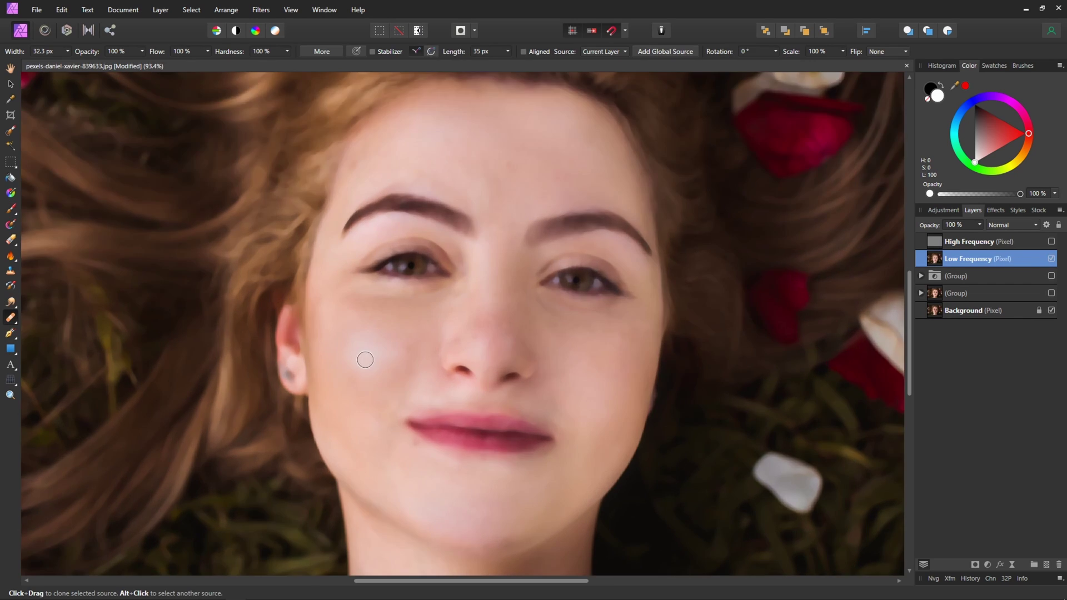
{"action": "scroll", "coordinate": [362, 356], "scroll_direction": "up", "scroll_amount": 1}
{"action": "key", "text": "bracketright"}
{"action": "key", "text": "bracketright"}
{"action": "key", "text": "bracketright"}
{"action": "left_click", "coordinate": [394, 319], "text": "alt"}
{"action": "mouse_move", "coordinate": [366, 350]}
{"action": "left_mouse_down"}
{"action": "mouse_move", "coordinate": [381, 341]}
{"action": "mouse_move", "coordinate": [362, 348]}
{"action": "mouse_move", "coordinate": [374, 362]}
{"action": "mouse_move", "coordinate": [352, 353]}
{"action": "left_mouse_up"}
{"action": "key", "text": "ctrl+z"}
{"action": "left_click_drag", "start_coordinate": [425, 452], "coordinate": [400, 422]}
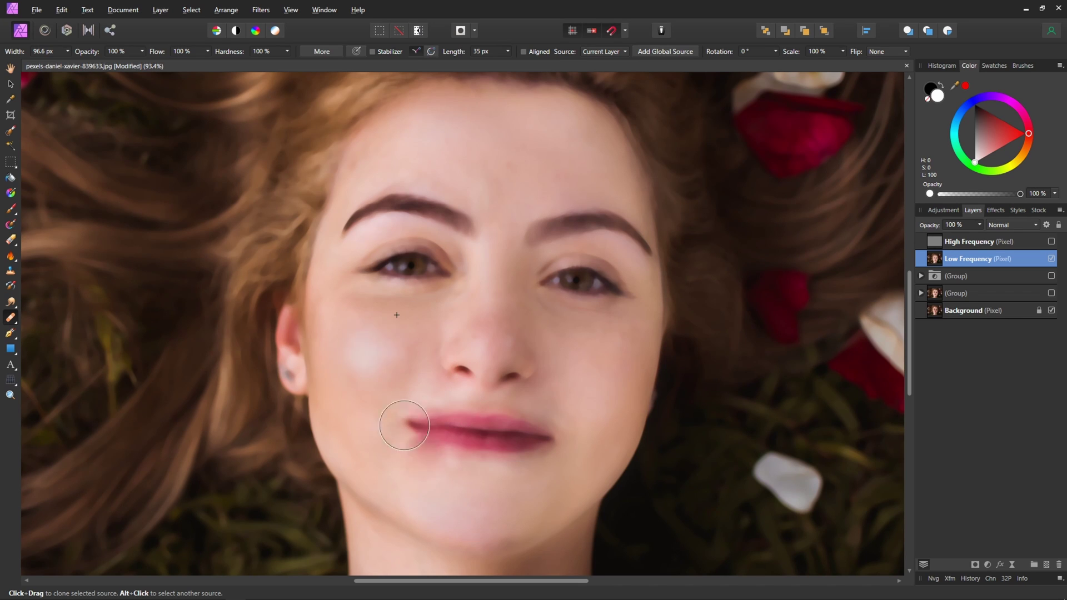
{"action": "key", "text": "ctrl+z"}
{"action": "mouse_move", "coordinate": [364, 358]}
{"action": "left_mouse_down"}
{"action": "mouse_move", "coordinate": [369, 351]}
{"action": "mouse_move", "coordinate": [359, 361]}
{"action": "left_mouse_up"}
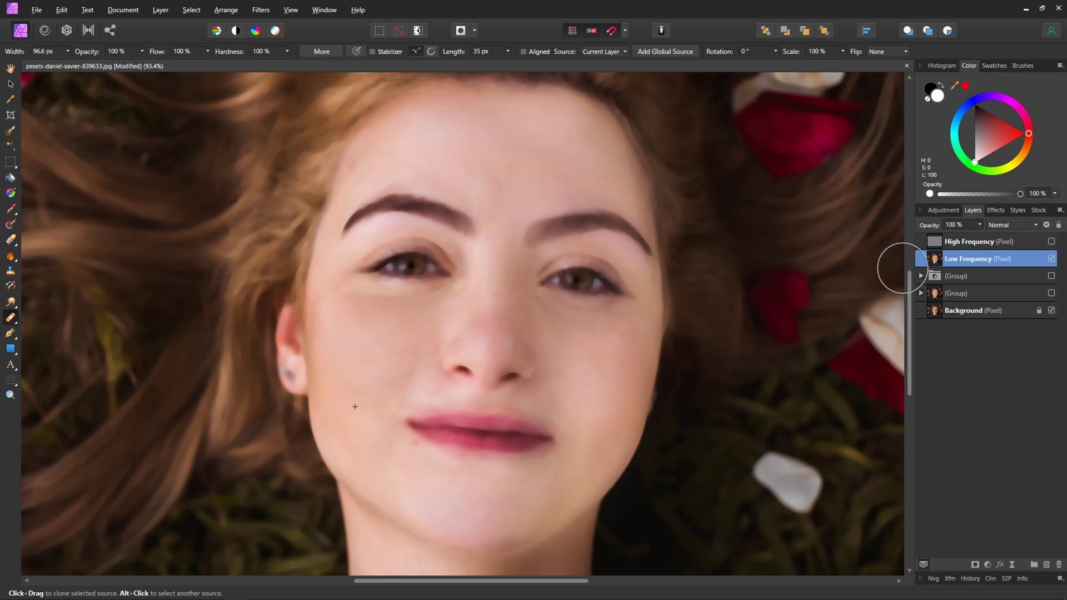
{"action": "left_click", "coordinate": [10, 303]}
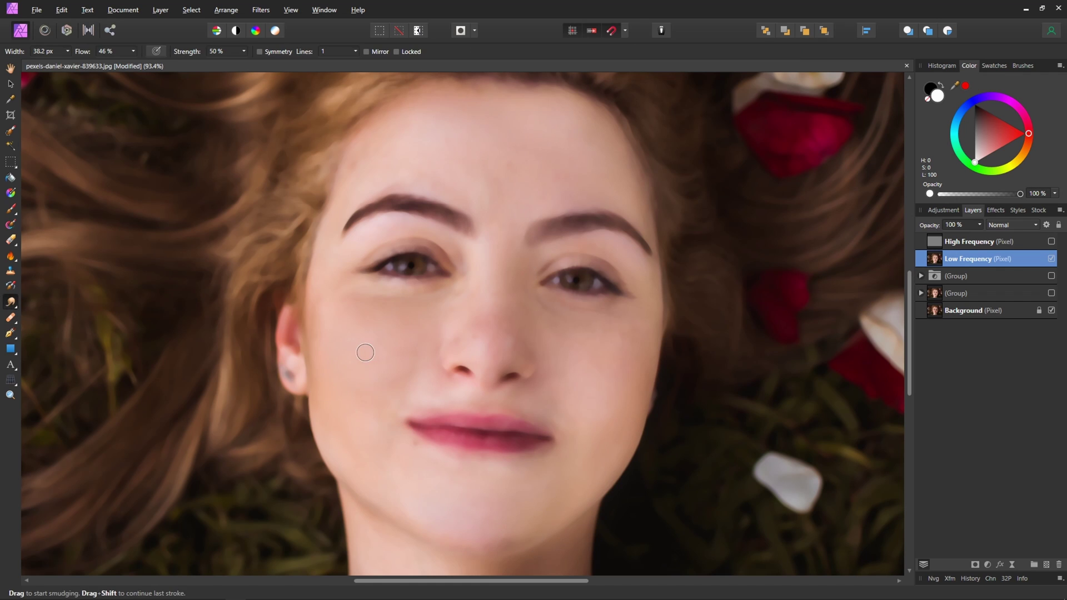
{"action": "key", "text": "bracketright"}
{"action": "key", "text": "bracketright"}
{"action": "key", "text": "bracketright"}
{"action": "key", "text": "bracketright"}
Turn High Frequency back on, comparing the portrait with and without its detail.
{"action": "left_click", "coordinate": [1052, 241]}
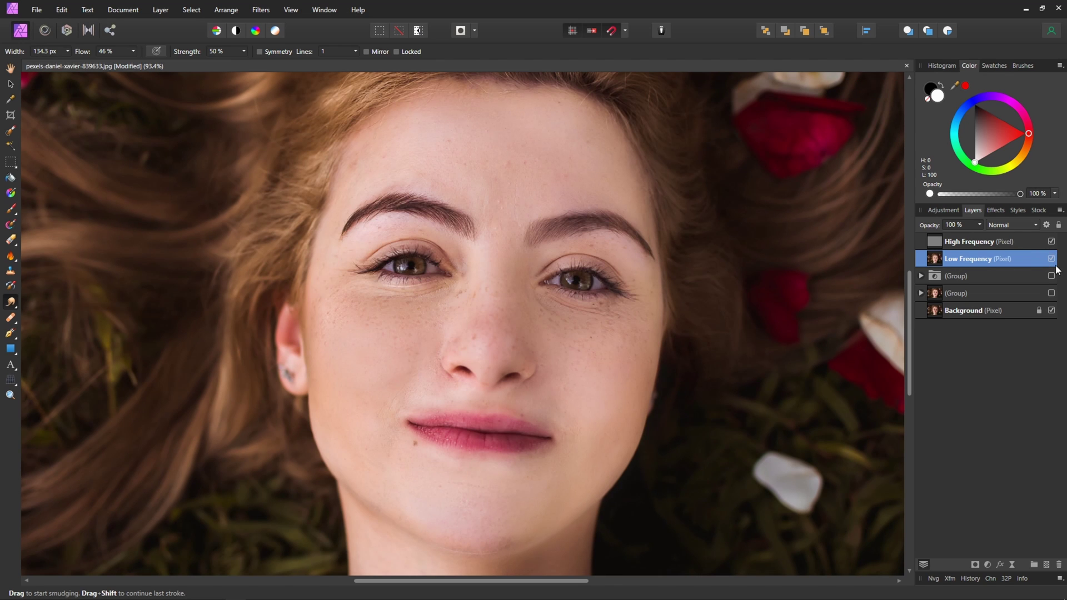
{"action": "left_click", "coordinate": [1052, 259]}
{"action": "left_click", "coordinate": [1052, 259]}
{"action": "left_click", "coordinate": [1051, 241]}
{"action": "left_click", "coordinate": [1051, 242]}
{"action": "left_click", "coordinate": [1052, 241]}
{"action": "left_click", "coordinate": [1052, 241]}
{"action": "left_click", "coordinate": [1052, 242]}
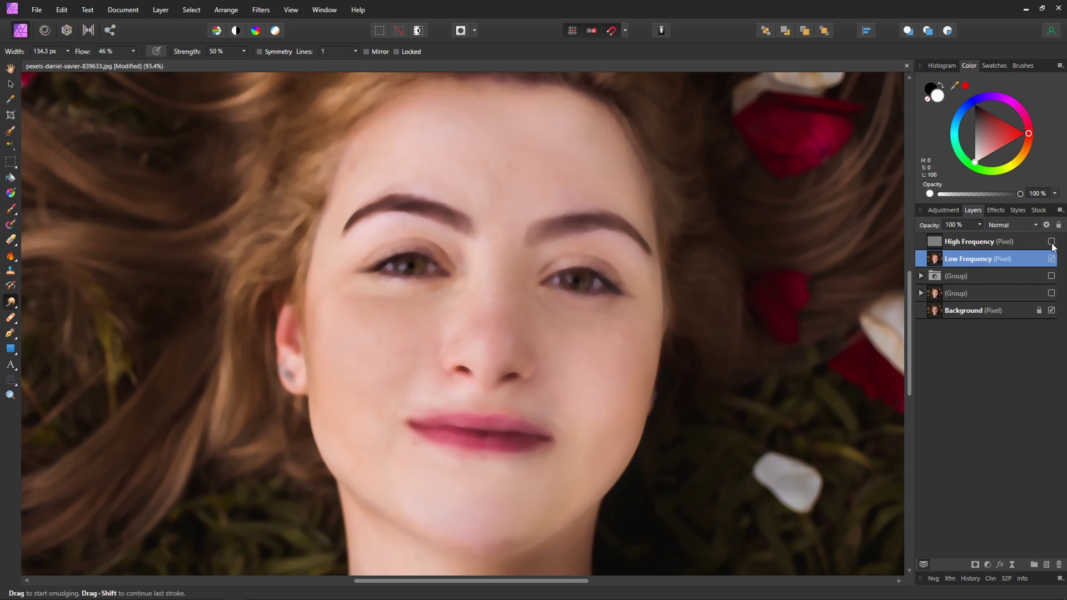
{"action": "left_click", "coordinate": [1051, 241]}
Zoom out, group the two frequency layers, and toggle the new group to compare.
{"action": "key", "text": "ctrl+minus"}
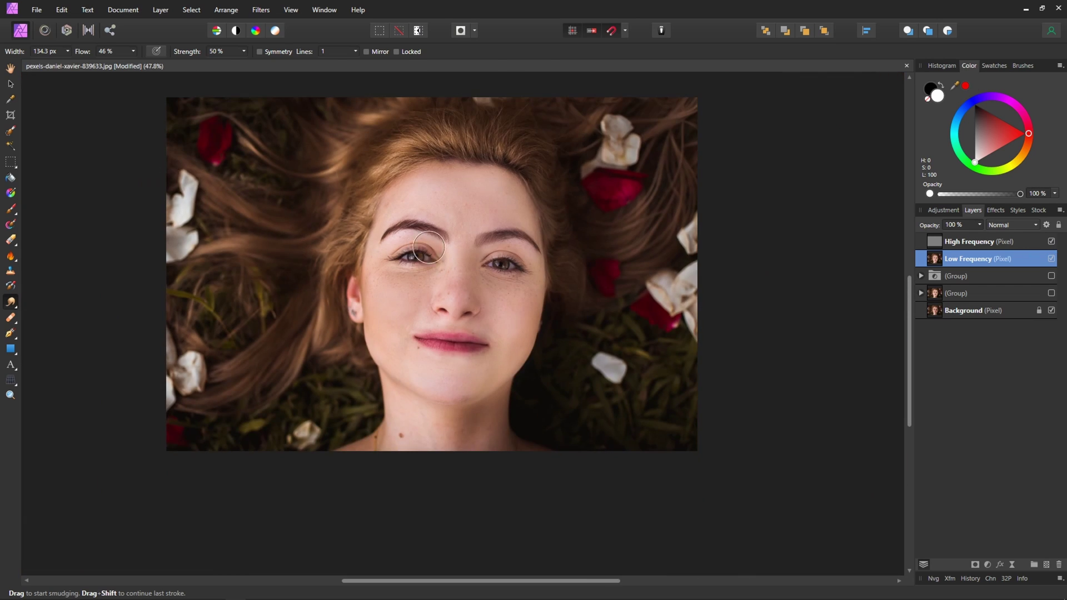
{"action": "left_click_drag", "start_coordinate": [949, 246], "coordinate": [969, 263]}
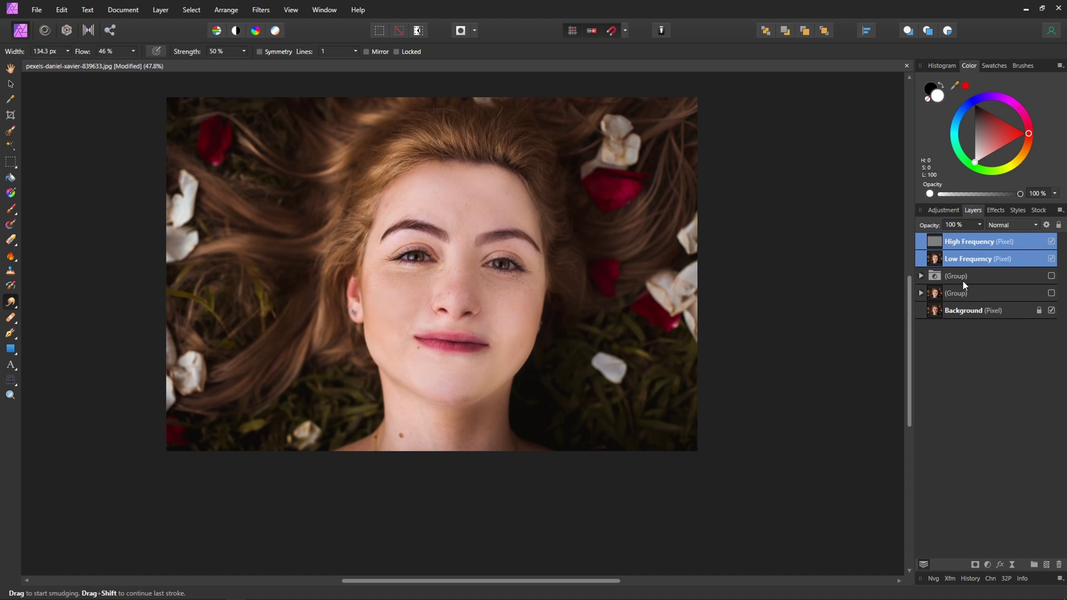
{"action": "key", "text": "ctrl+g"}
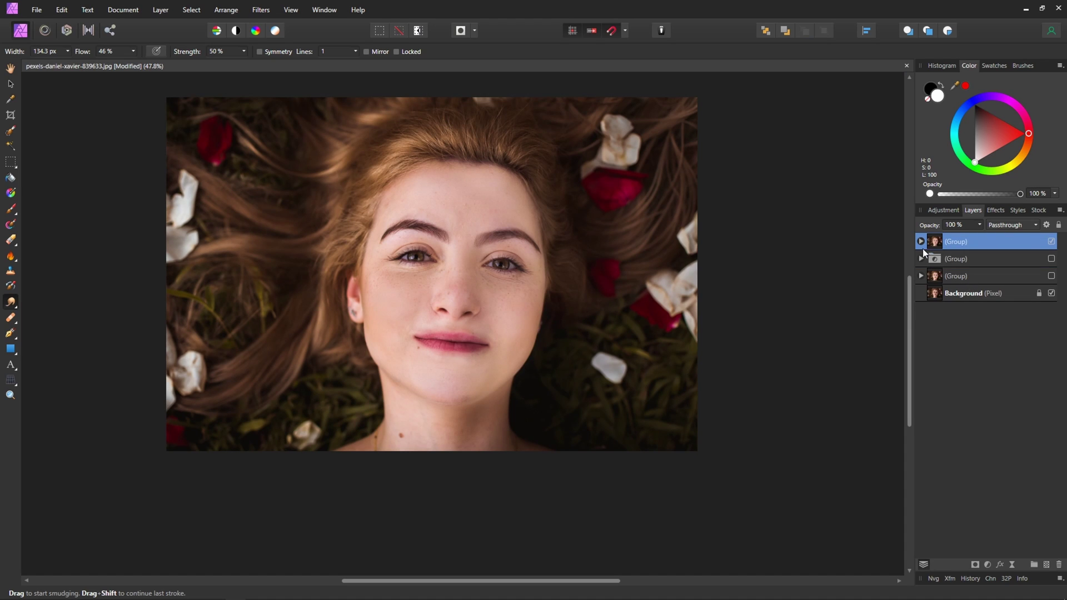
{"action": "left_click", "coordinate": [1052, 242]}
{"action": "left_click", "coordinate": [1052, 242]}
{"action": "left_click", "coordinate": [1053, 242]}
{"action": "left_click", "coordinate": [1052, 242]}
{"action": "left_click", "coordinate": [1052, 242]}
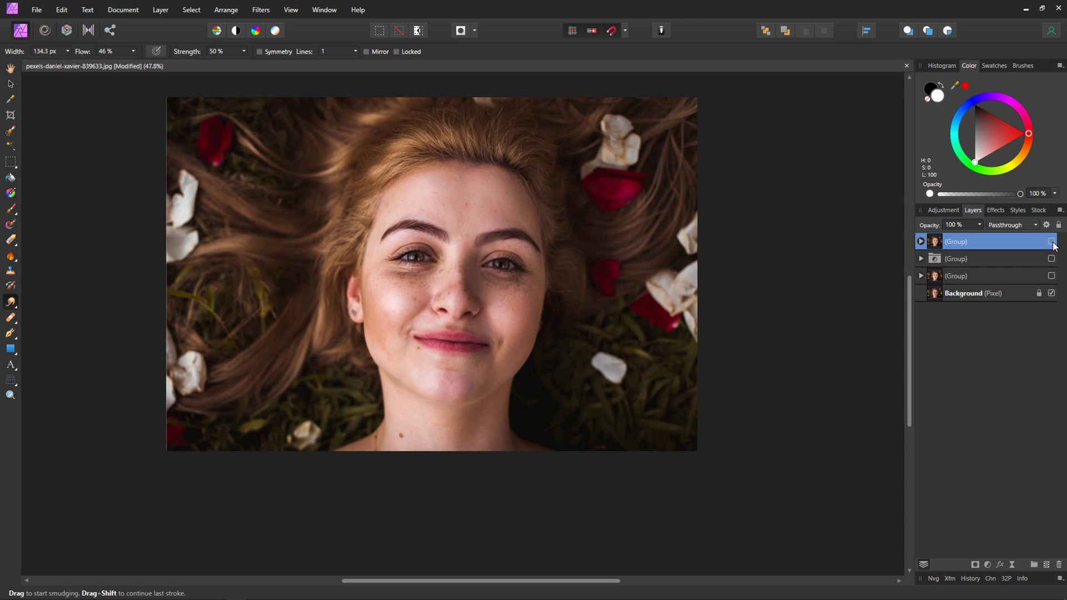
{"action": "left_click", "coordinate": [1053, 243]}
Compare freckled and smoothed skin by toggling the top retouch group, leaving it visible.
{"action": "scroll", "coordinate": [470, 220], "scroll_direction": "up", "scroll_amount": 2}
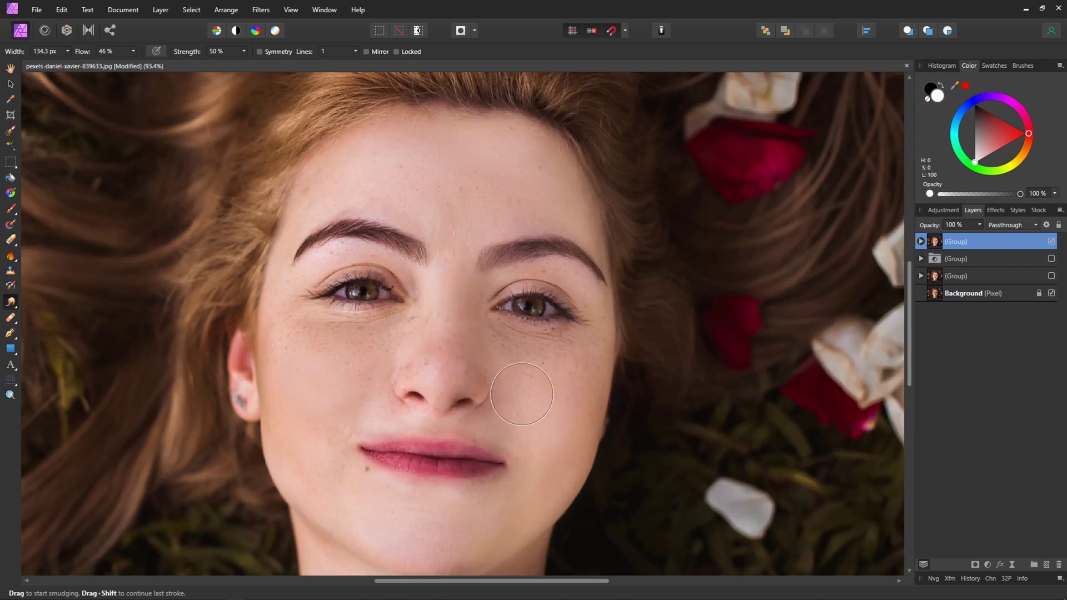
{"action": "key", "text": "v"}
{"action": "scroll", "coordinate": [659, 399], "scroll_direction": "down", "scroll_amount": 1}
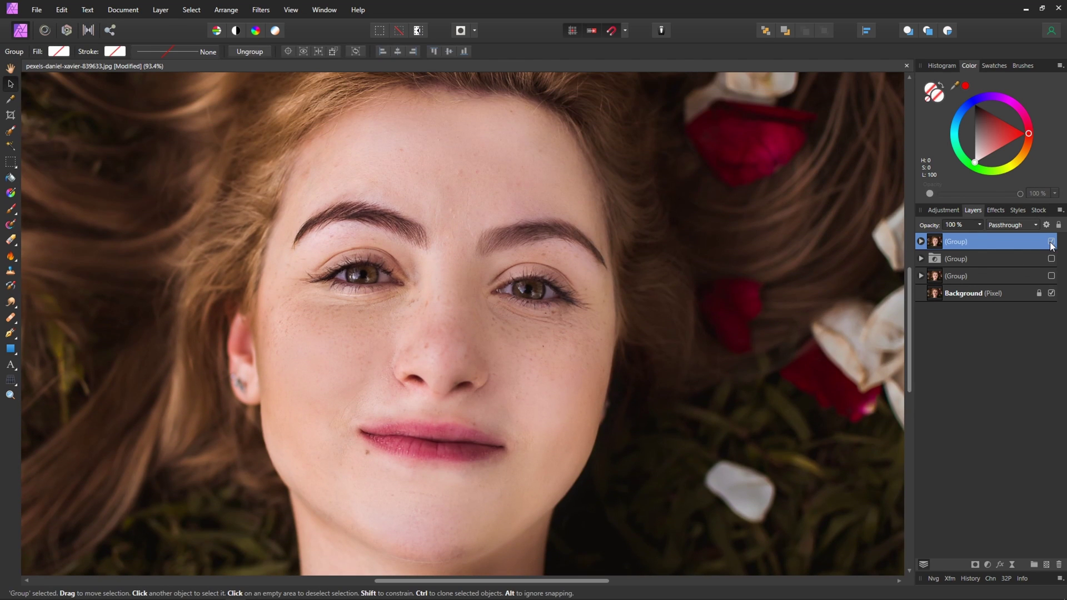
{"action": "left_click", "coordinate": [1051, 242]}
{"action": "left_click", "coordinate": [1051, 243]}
{"action": "left_click", "coordinate": [1052, 243]}
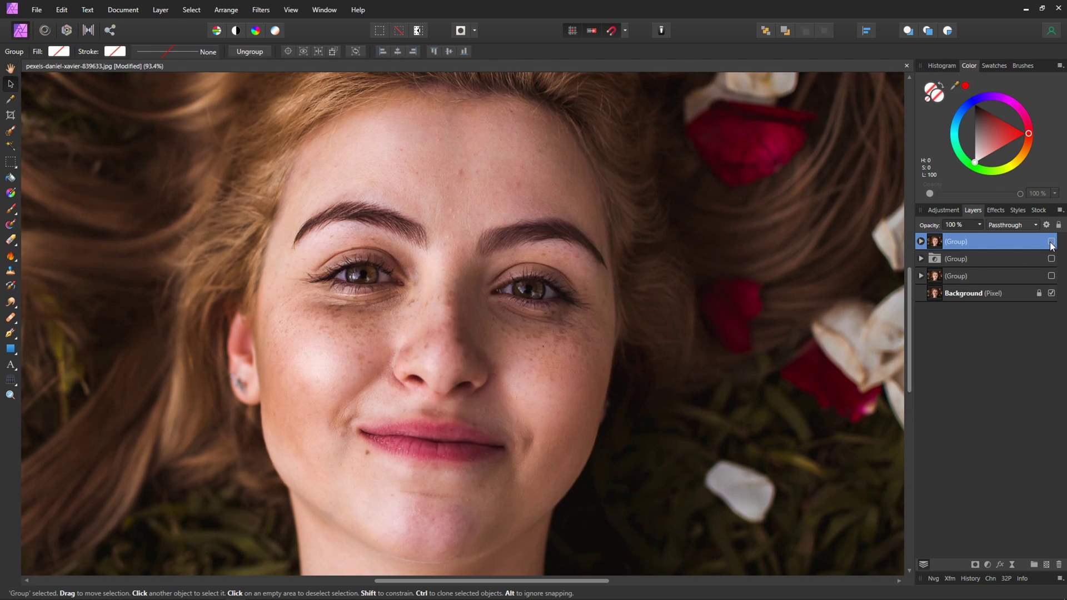
{"action": "left_click", "coordinate": [1052, 243]}
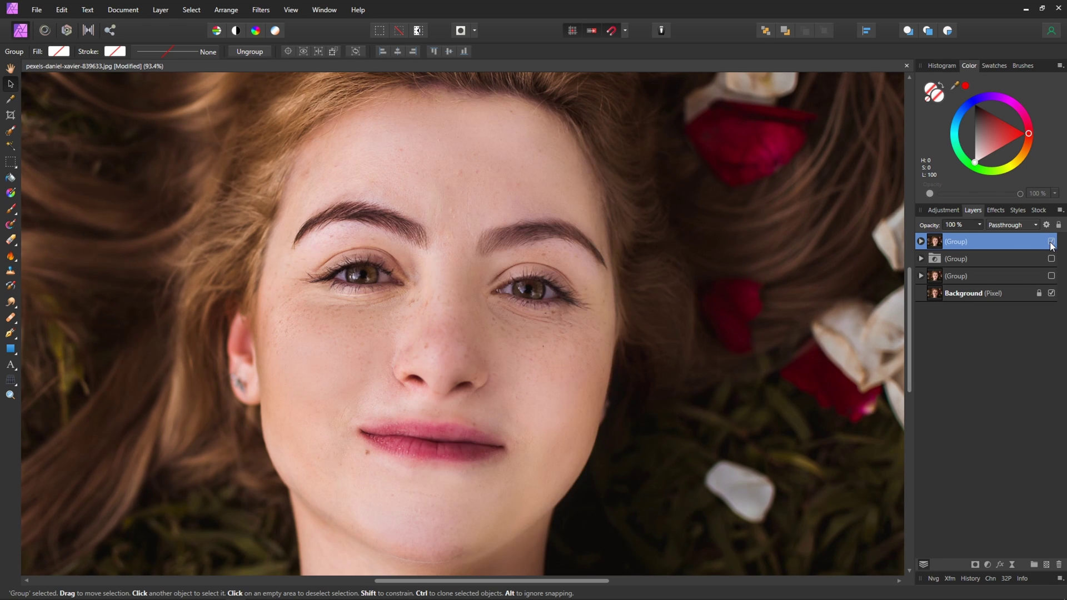
{"action": "left_click", "coordinate": [1051, 243]}
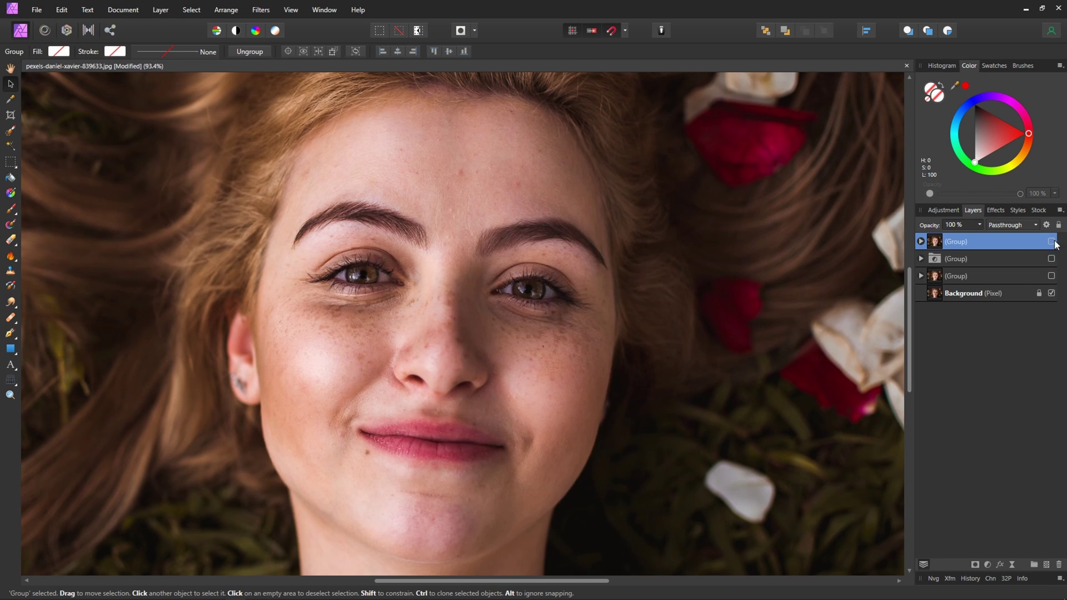
{"action": "left_click", "coordinate": [1051, 243]}
{"action": "left_click", "coordinate": [1051, 243]}
{"action": "left_click", "coordinate": [1051, 243]}
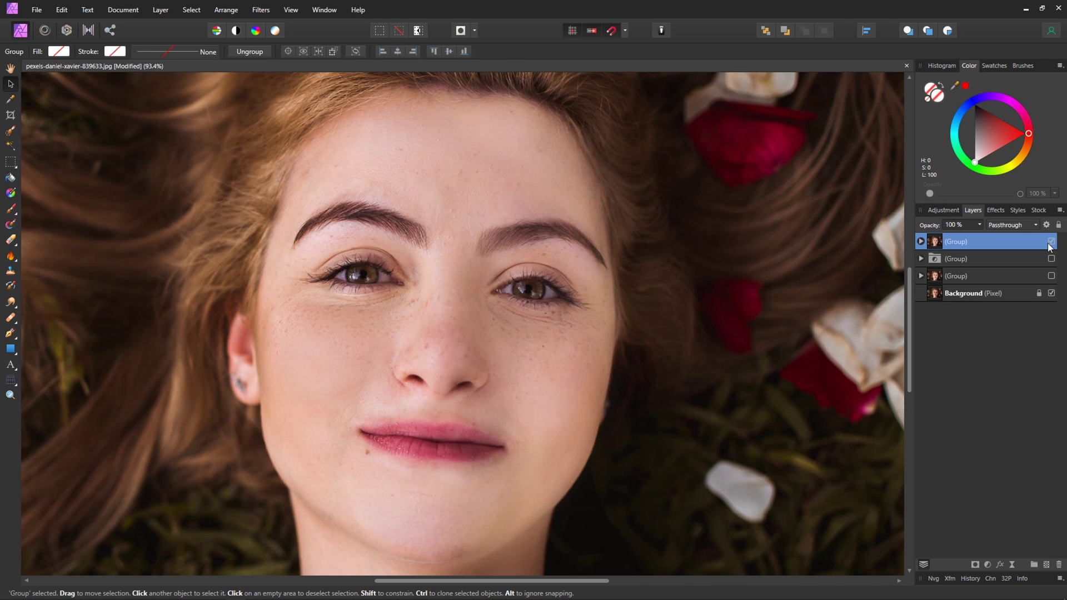
{"action": "scroll", "coordinate": [440, 321], "scroll_direction": "down", "scroll_amount": 3}
{"action": "scroll", "coordinate": [359, 365], "scroll_direction": "up", "scroll_amount": 1}
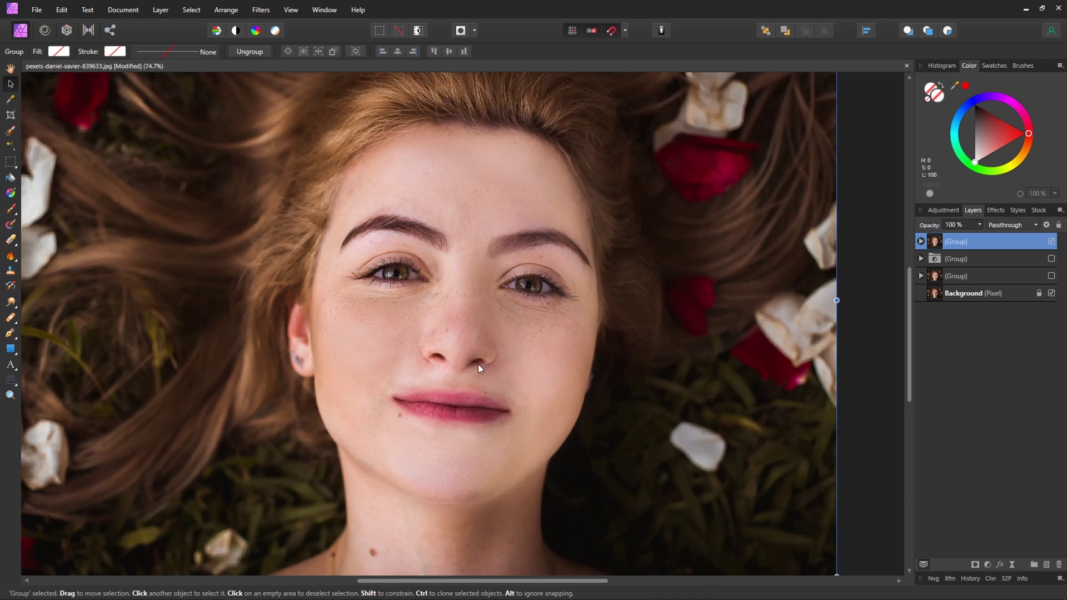
Add a Curves adjustment and lift the Red channel midtones to 0.523.
{"action": "left_click", "coordinate": [988, 565]}
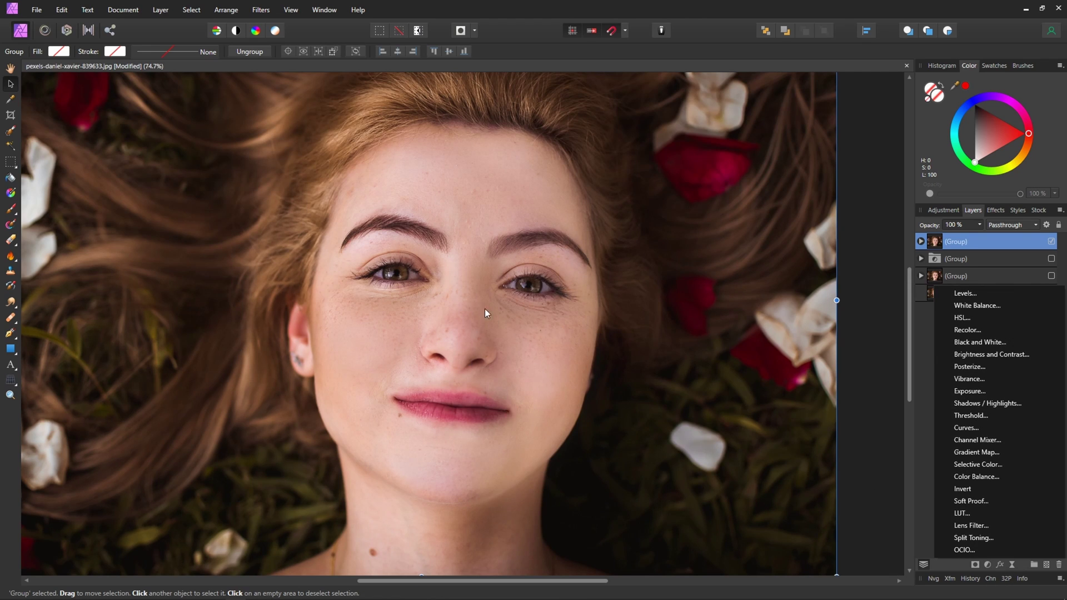
{"action": "left_click", "coordinate": [989, 428]}
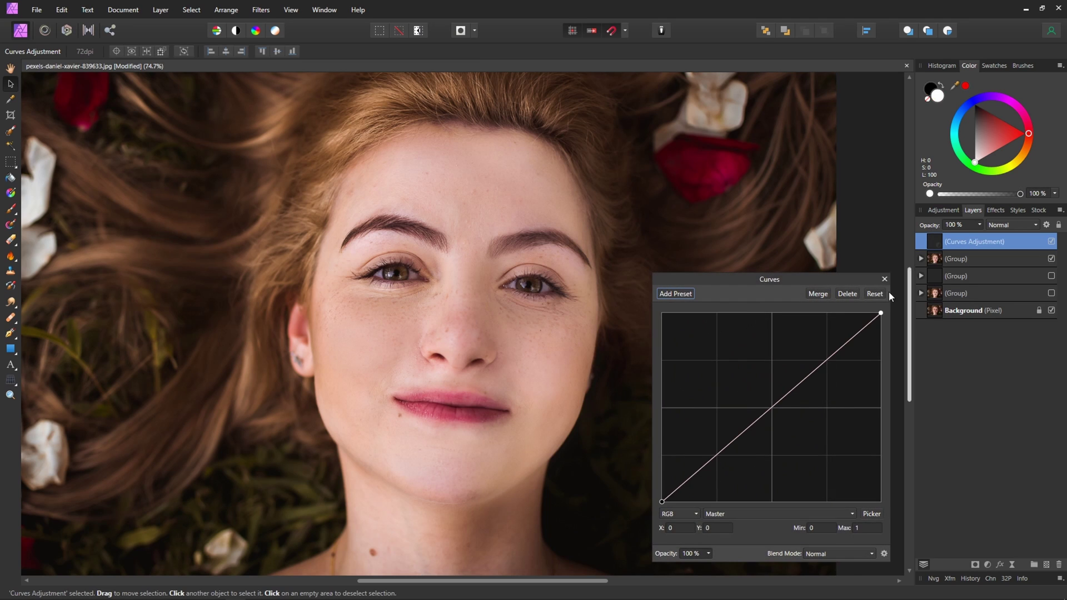
{"action": "left_click", "coordinate": [735, 517]}
{"action": "left_click", "coordinate": [743, 539]}
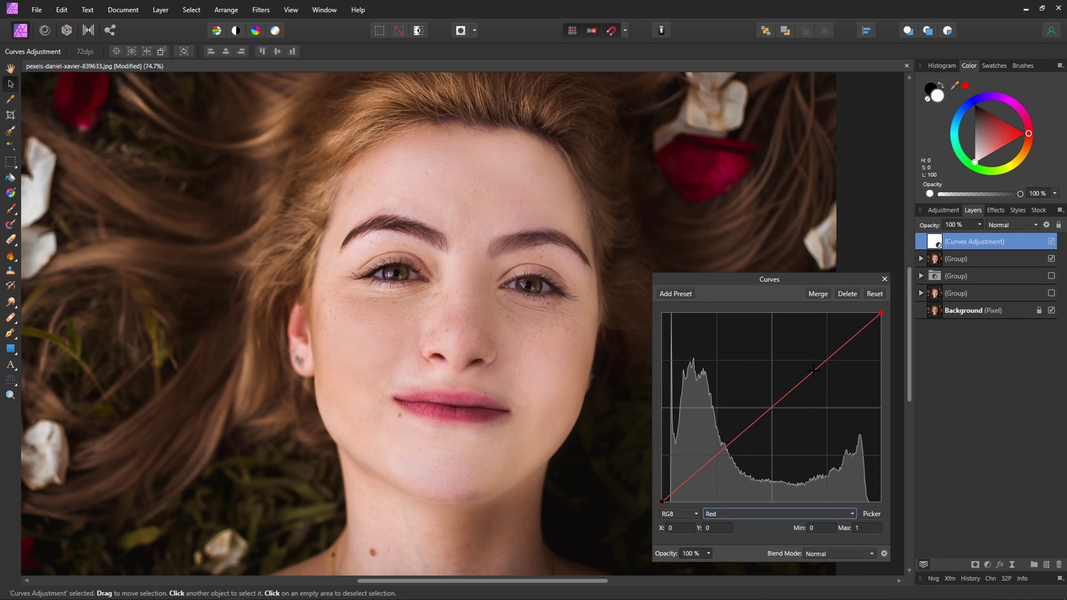
{"action": "left_click", "coordinate": [768, 405]}
{"action": "left_click_drag", "start_coordinate": [768, 405], "coordinate": [766, 403]}
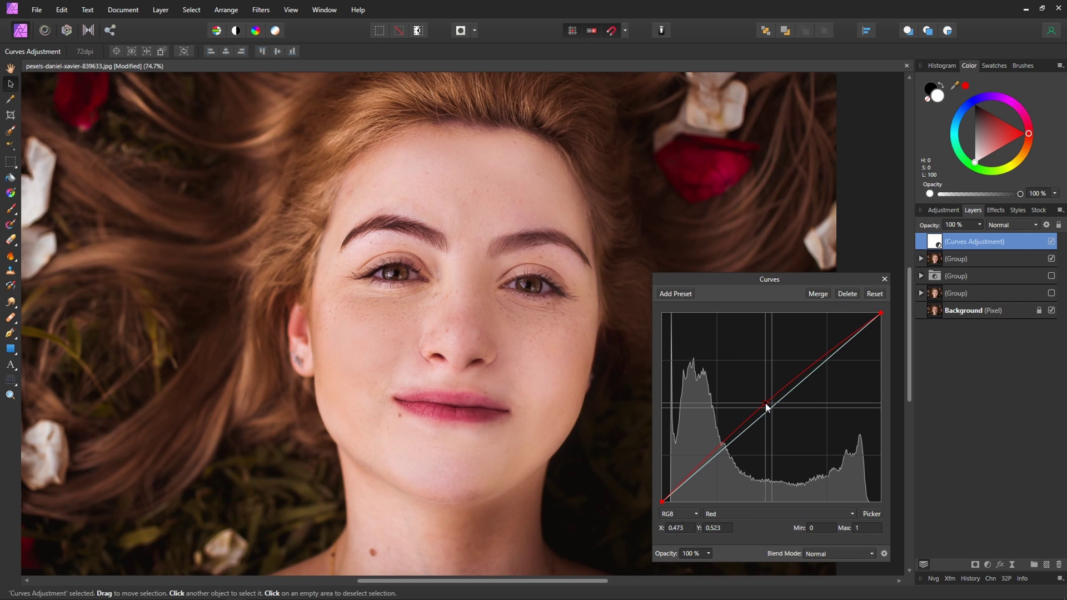
Nudge the Green channel midtones up to 0.508 and close the Curves settings.
{"action": "left_click", "coordinate": [772, 514]}
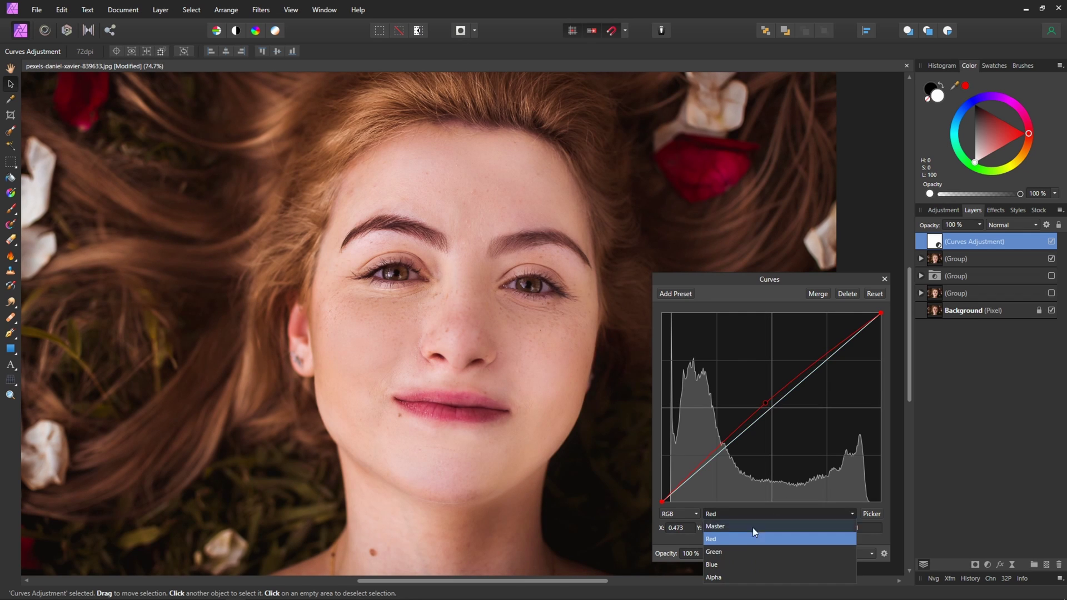
{"action": "left_click", "coordinate": [730, 555]}
{"action": "left_click", "coordinate": [771, 407]}
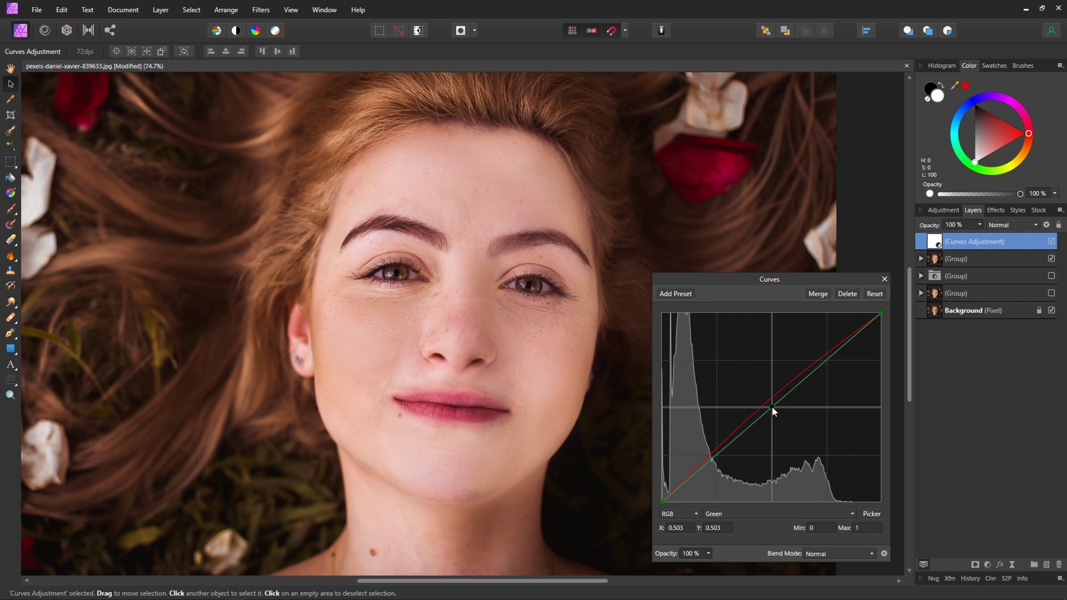
{"action": "left_click_drag", "start_coordinate": [773, 407], "coordinate": [770, 406]}
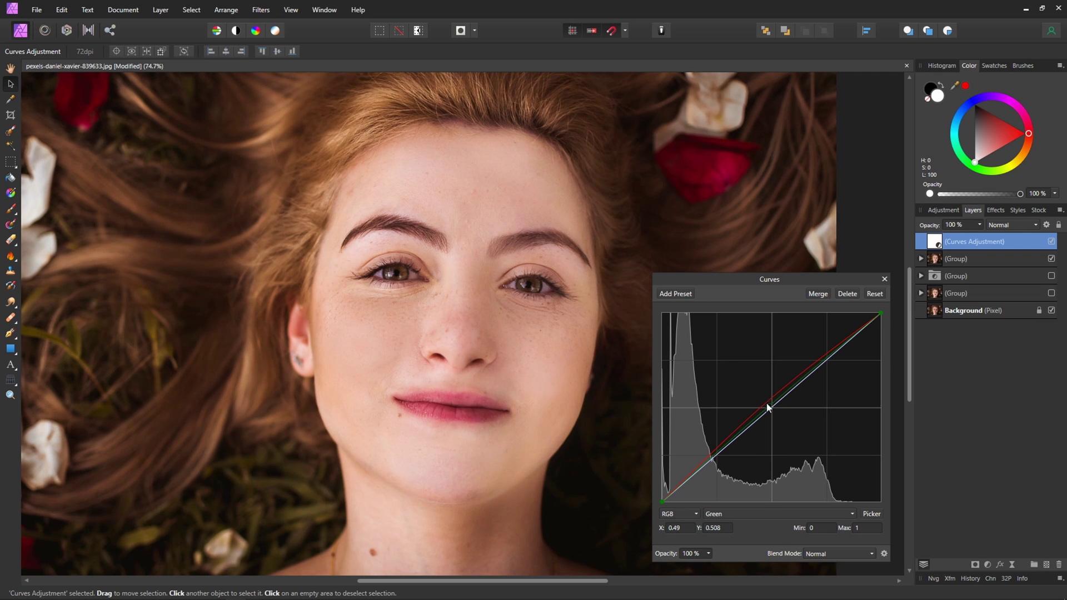
{"action": "left_click", "coordinate": [885, 280]}
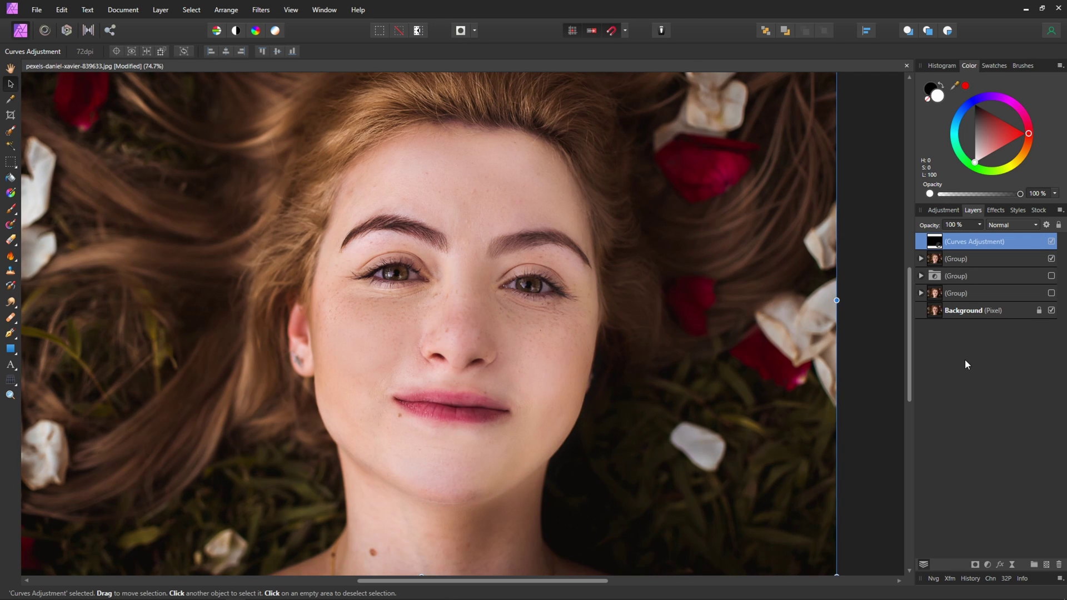
Give the Curves layer an inverted mask and paint the tint back onto the face with a 517 px brush.
{"action": "left_click", "coordinate": [976, 567]}
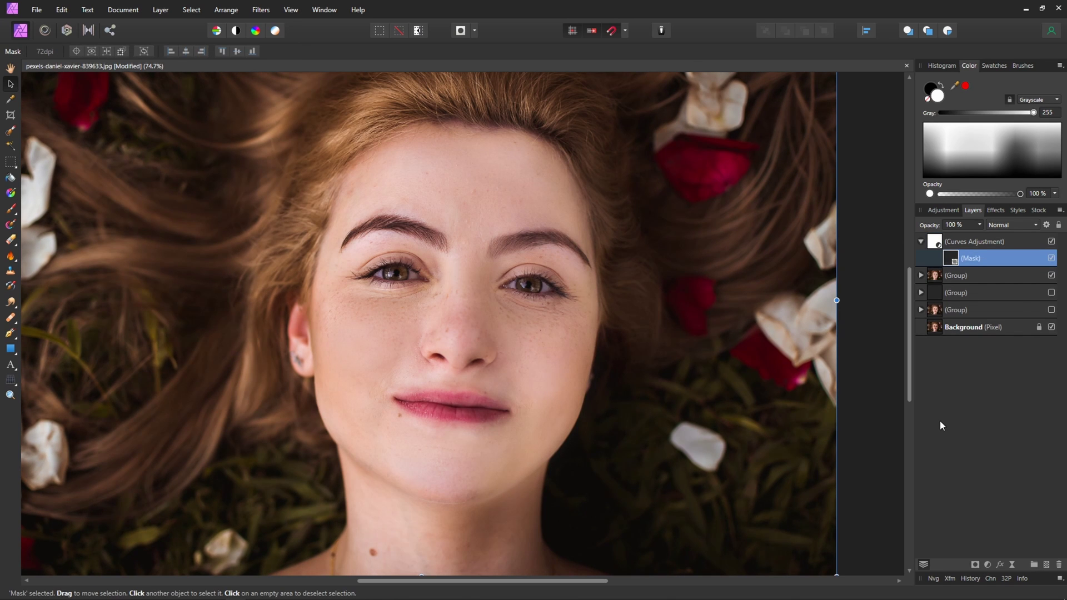
{"action": "key", "text": "ctrl+i"}
{"action": "left_click", "coordinate": [12, 210]}
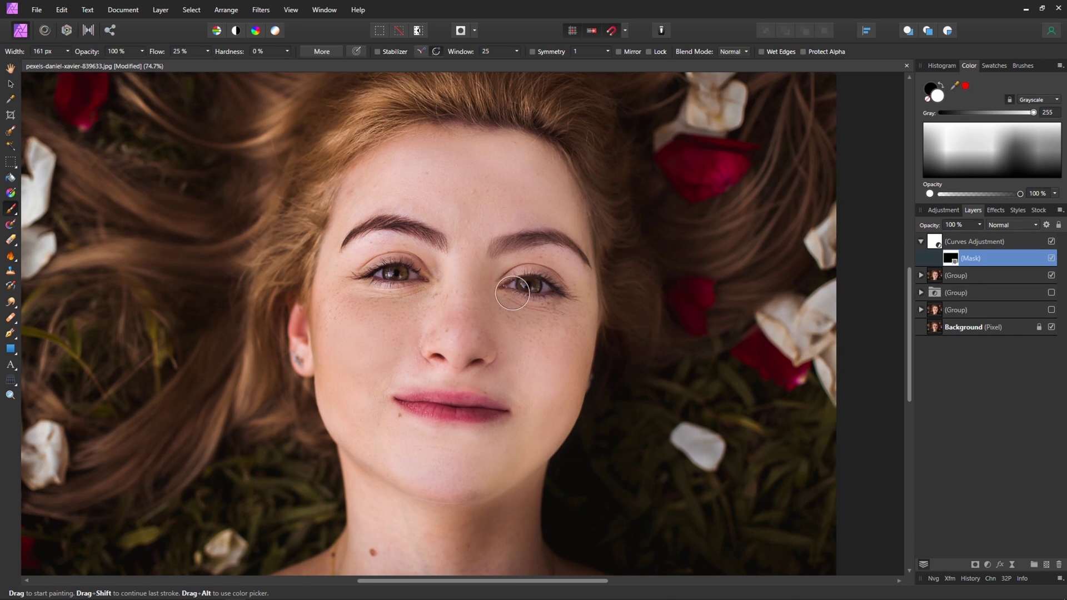
{"action": "left_click_drag", "start_coordinate": [397, 309], "coordinate": [478, 309]}
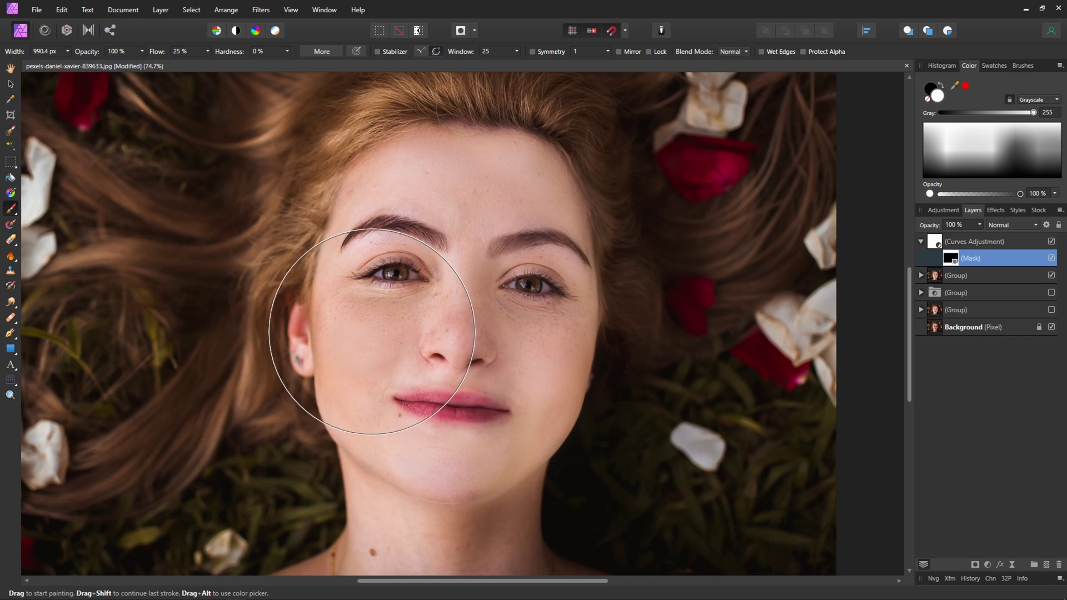
{"action": "key", "text": "bracketleft"}
{"action": "key", "text": "bracketleft"}
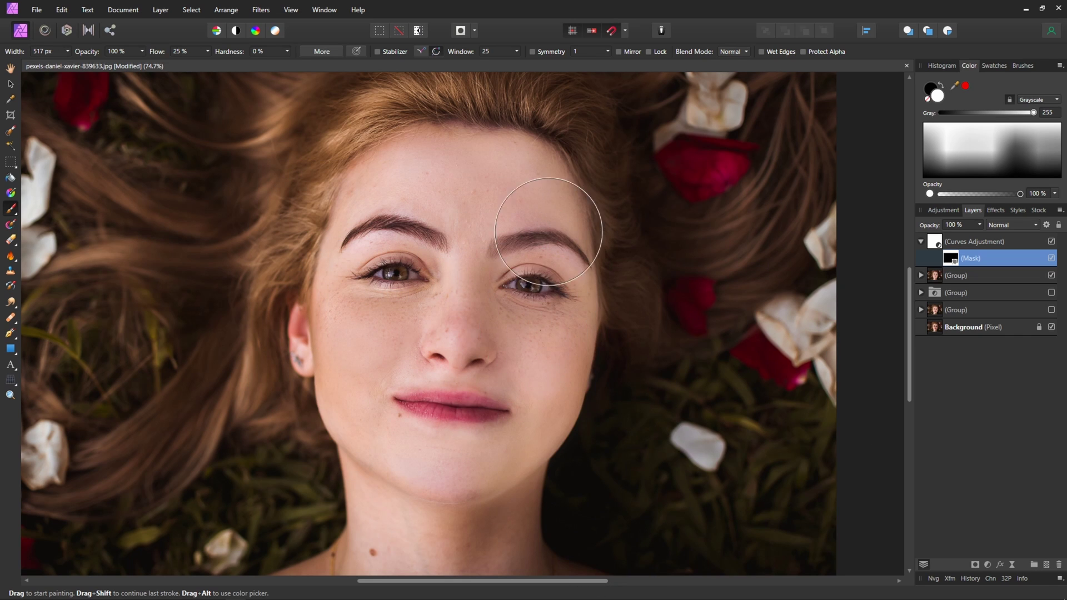
{"action": "key", "text": "bracketleft"}
{"action": "mouse_move", "coordinate": [575, 316]}
{"action": "left_mouse_down"}
{"action": "mouse_move", "coordinate": [389, 344]}
{"action": "mouse_move", "coordinate": [535, 228]}
{"action": "mouse_move", "coordinate": [423, 333]}
{"action": "mouse_move", "coordinate": [446, 371]}
{"action": "mouse_move", "coordinate": [366, 172]}
{"action": "mouse_move", "coordinate": [466, 322]}
{"action": "mouse_move", "coordinate": [408, 349]}
{"action": "mouse_move", "coordinate": [380, 416]}
{"action": "left_mouse_up"}
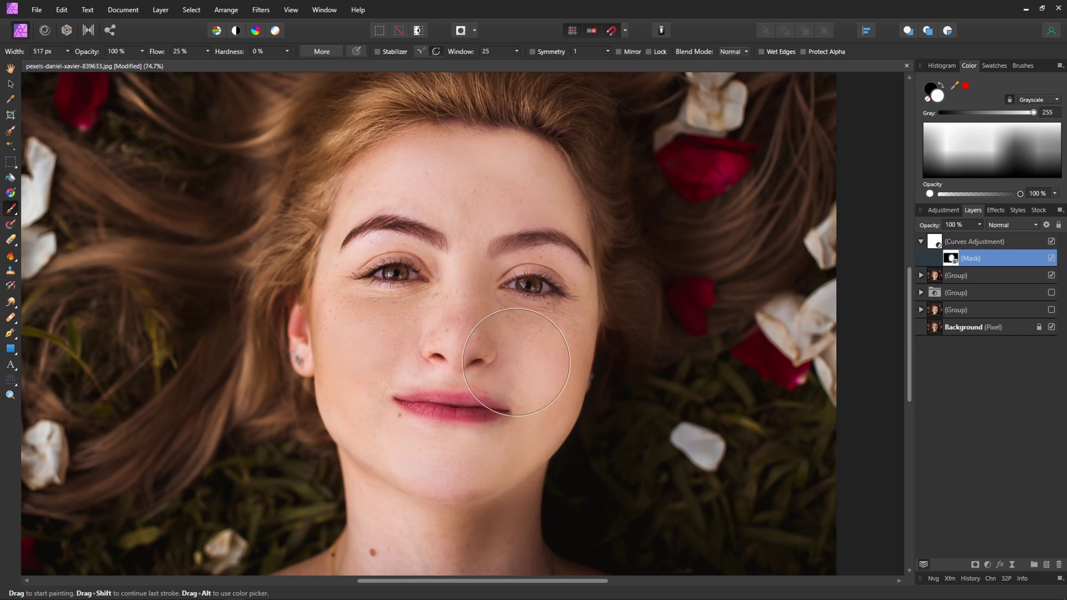
{"action": "scroll", "coordinate": [527, 362], "scroll_direction": "down", "scroll_amount": 1}
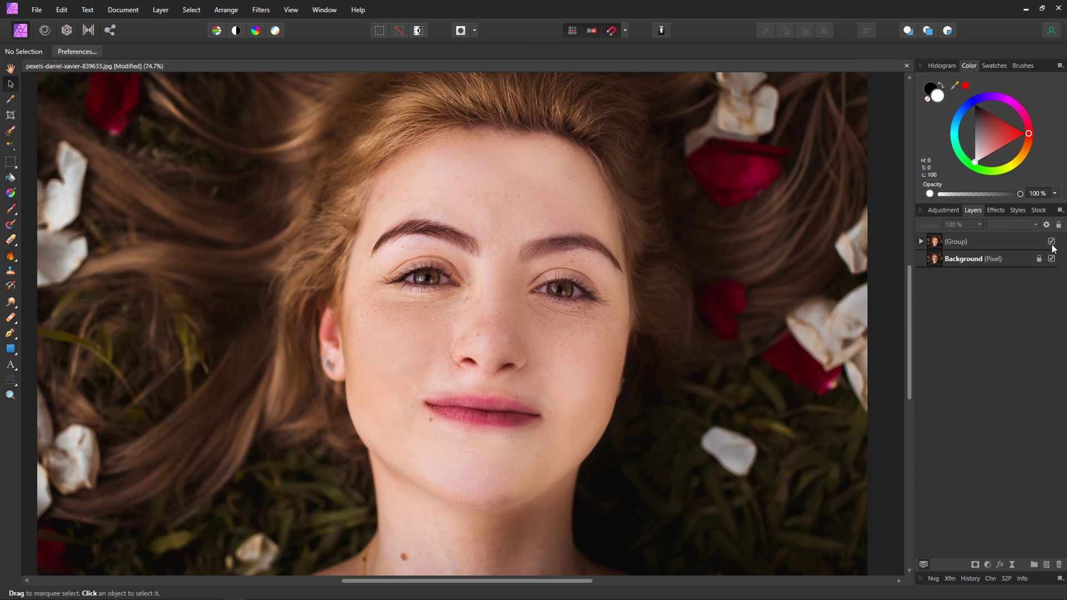
Toggle the retouch group on and off to compare, leave it visible, and expand it.
{"action": "left_click", "coordinate": [1051, 242]}
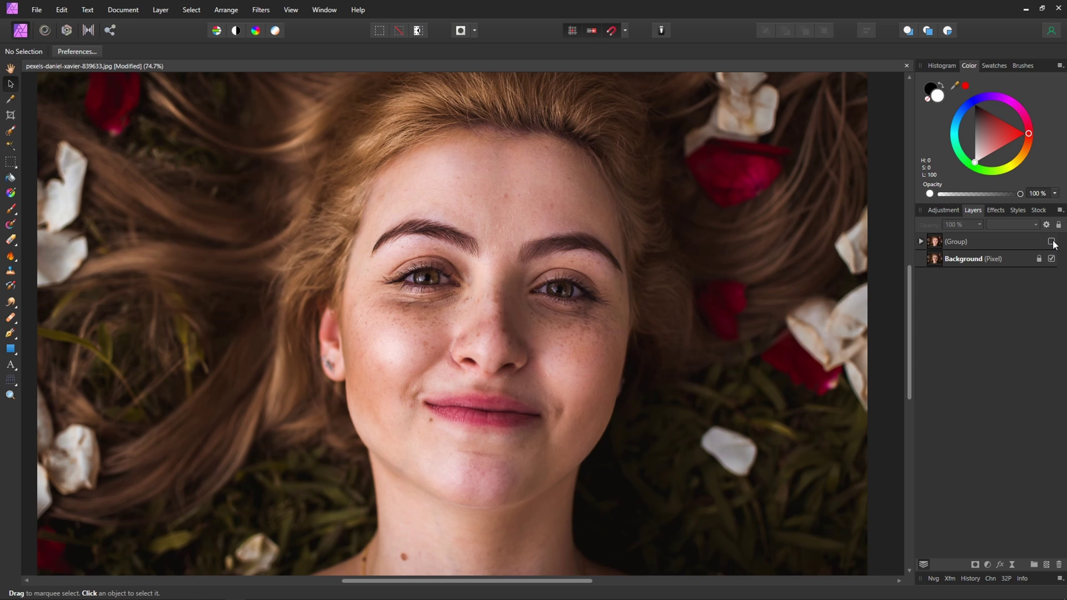
{"action": "left_click", "coordinate": [1051, 242]}
{"action": "left_click", "coordinate": [1052, 242]}
{"action": "left_click", "coordinate": [1051, 242]}
{"action": "left_click", "coordinate": [1052, 242]}
{"action": "left_click", "coordinate": [1052, 241]}
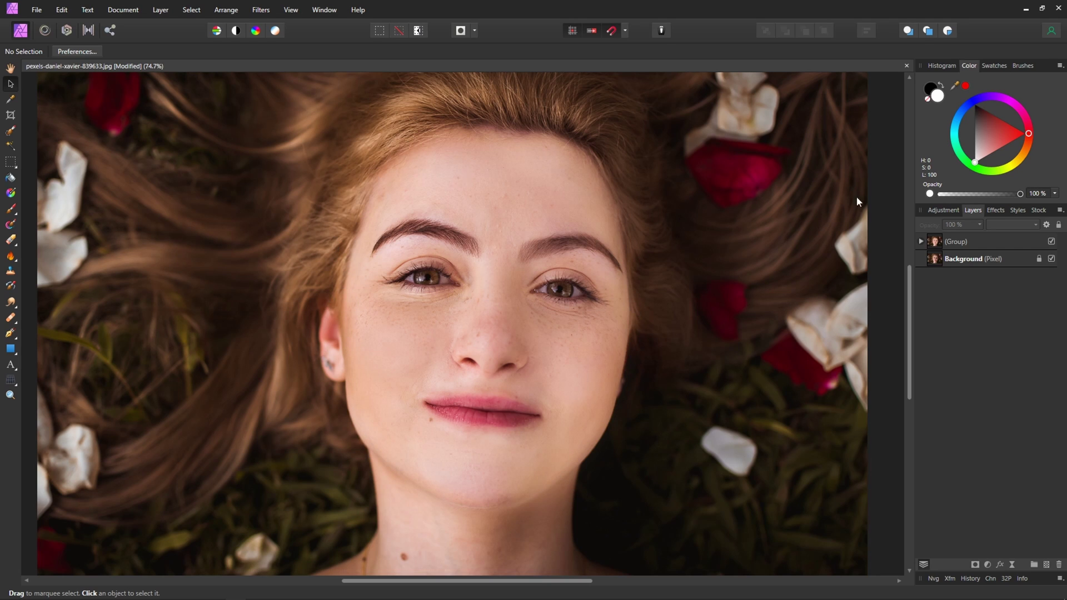
{"action": "left_click", "coordinate": [1052, 242]}
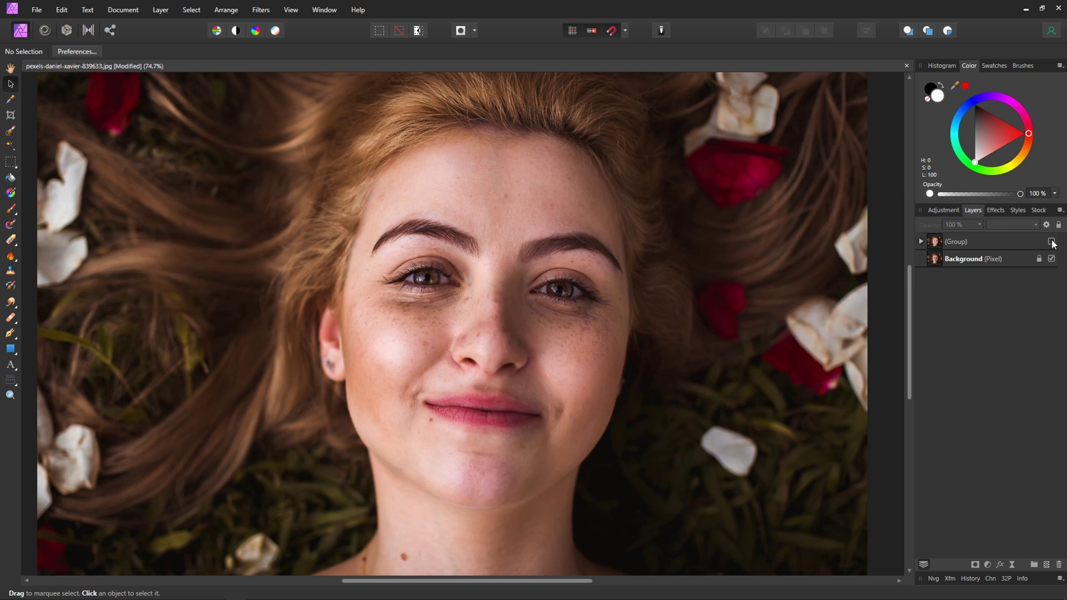
{"action": "left_click", "coordinate": [1051, 242]}
{"action": "left_click", "coordinate": [1052, 242]}
{"action": "left_click", "coordinate": [1051, 242]}
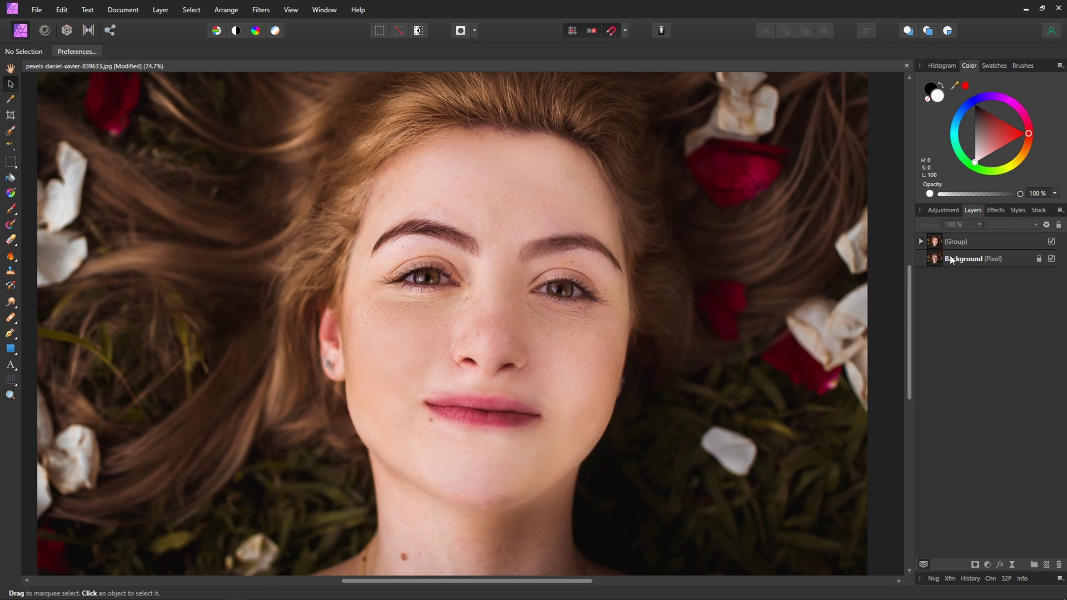
{"action": "left_click", "coordinate": [918, 242]}
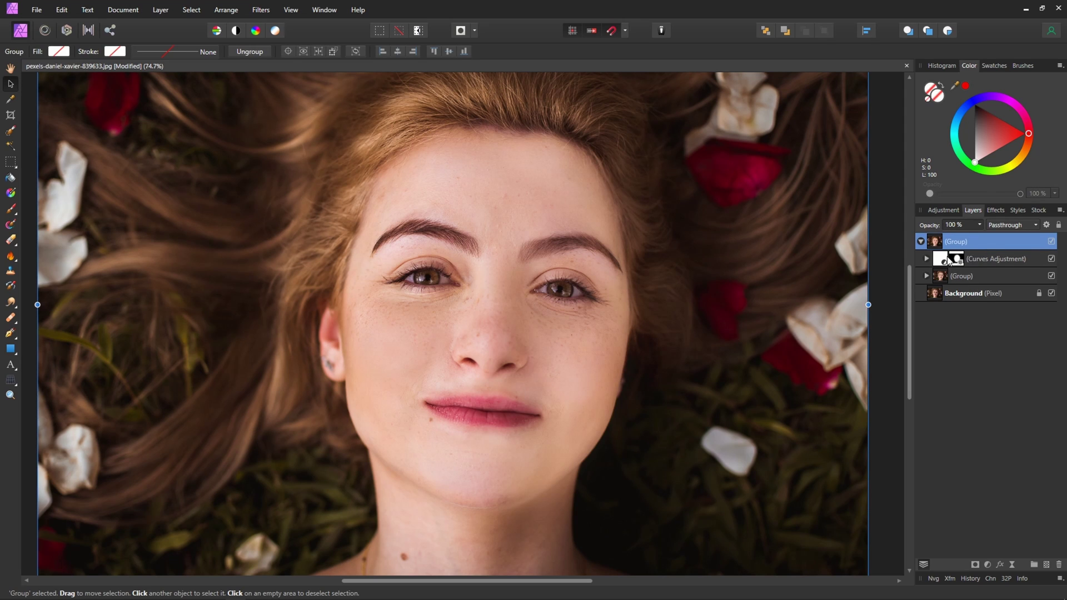
Lower the Curves Adjustment layer's opacity to 56%.
{"action": "left_click", "coordinate": [1008, 258]}
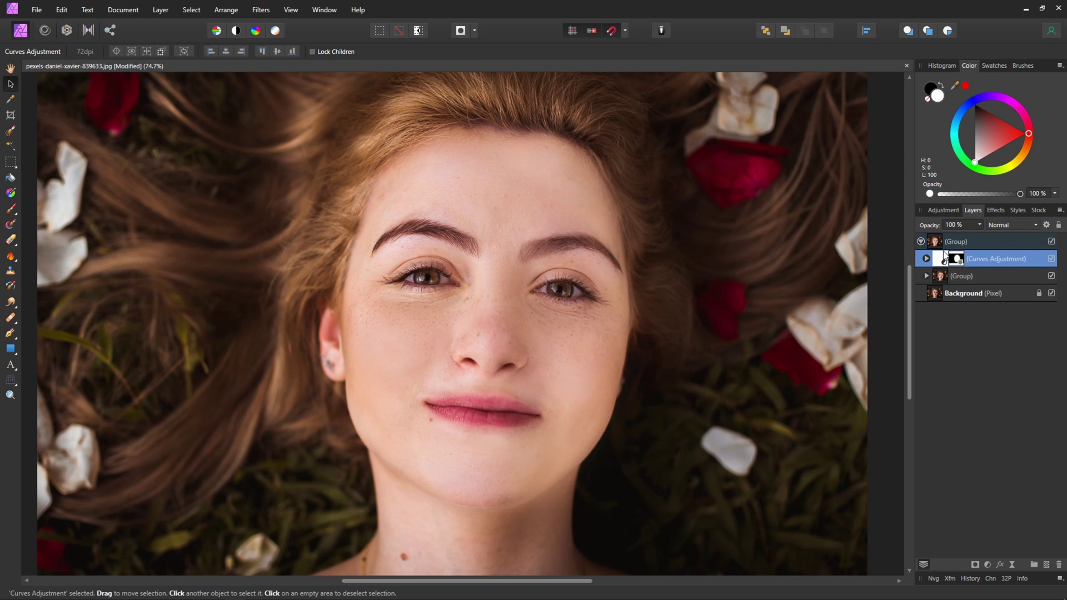
{"action": "left_click", "coordinate": [980, 225]}
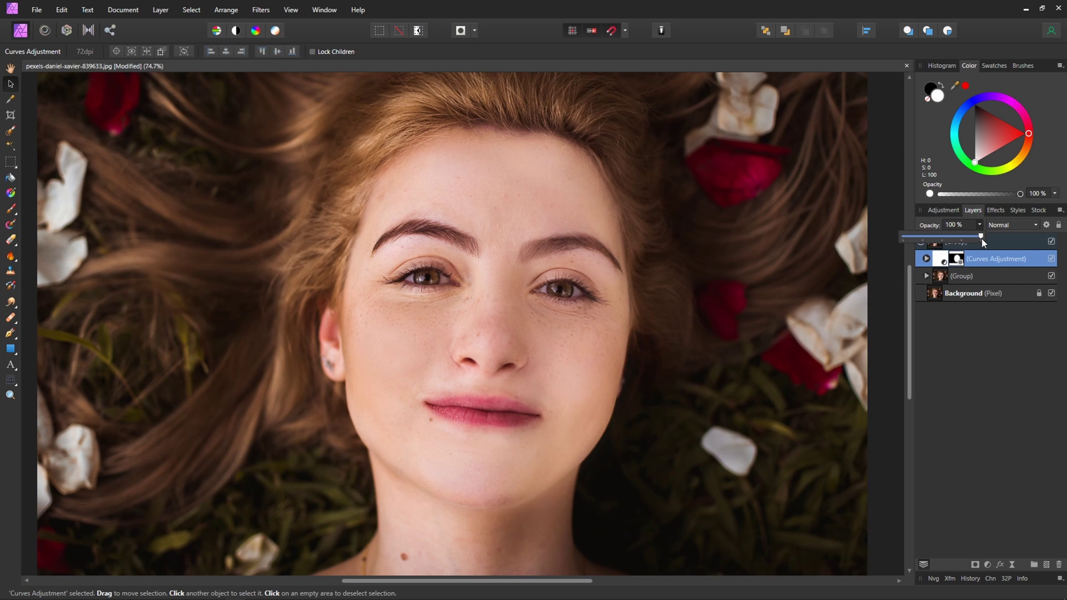
{"action": "left_click_drag", "start_coordinate": [982, 238], "coordinate": [948, 236]}
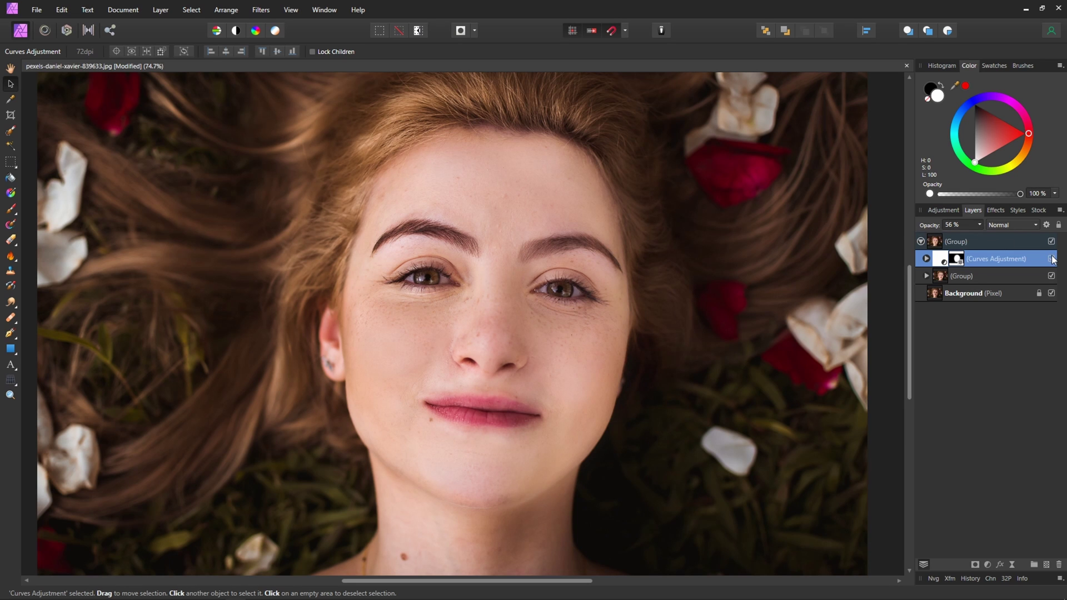